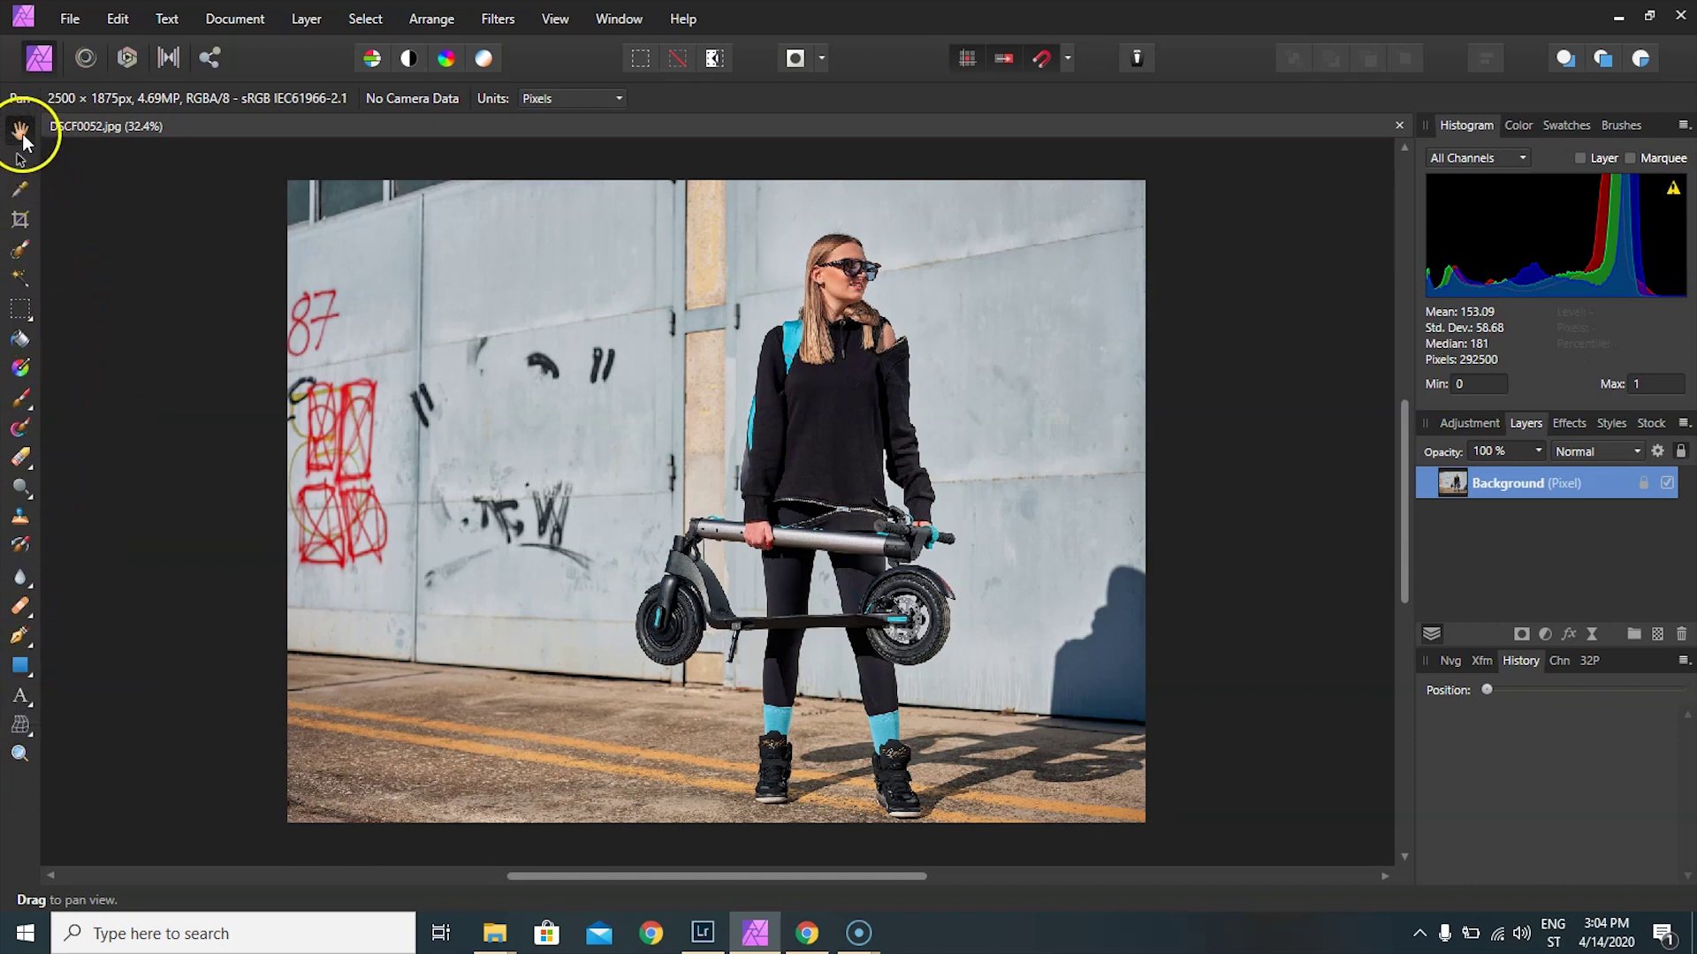
- Pan the photo, try the Move and Color Picker tools, then start a full-frame crop
left_click_drag(655, 405, 653, 380)
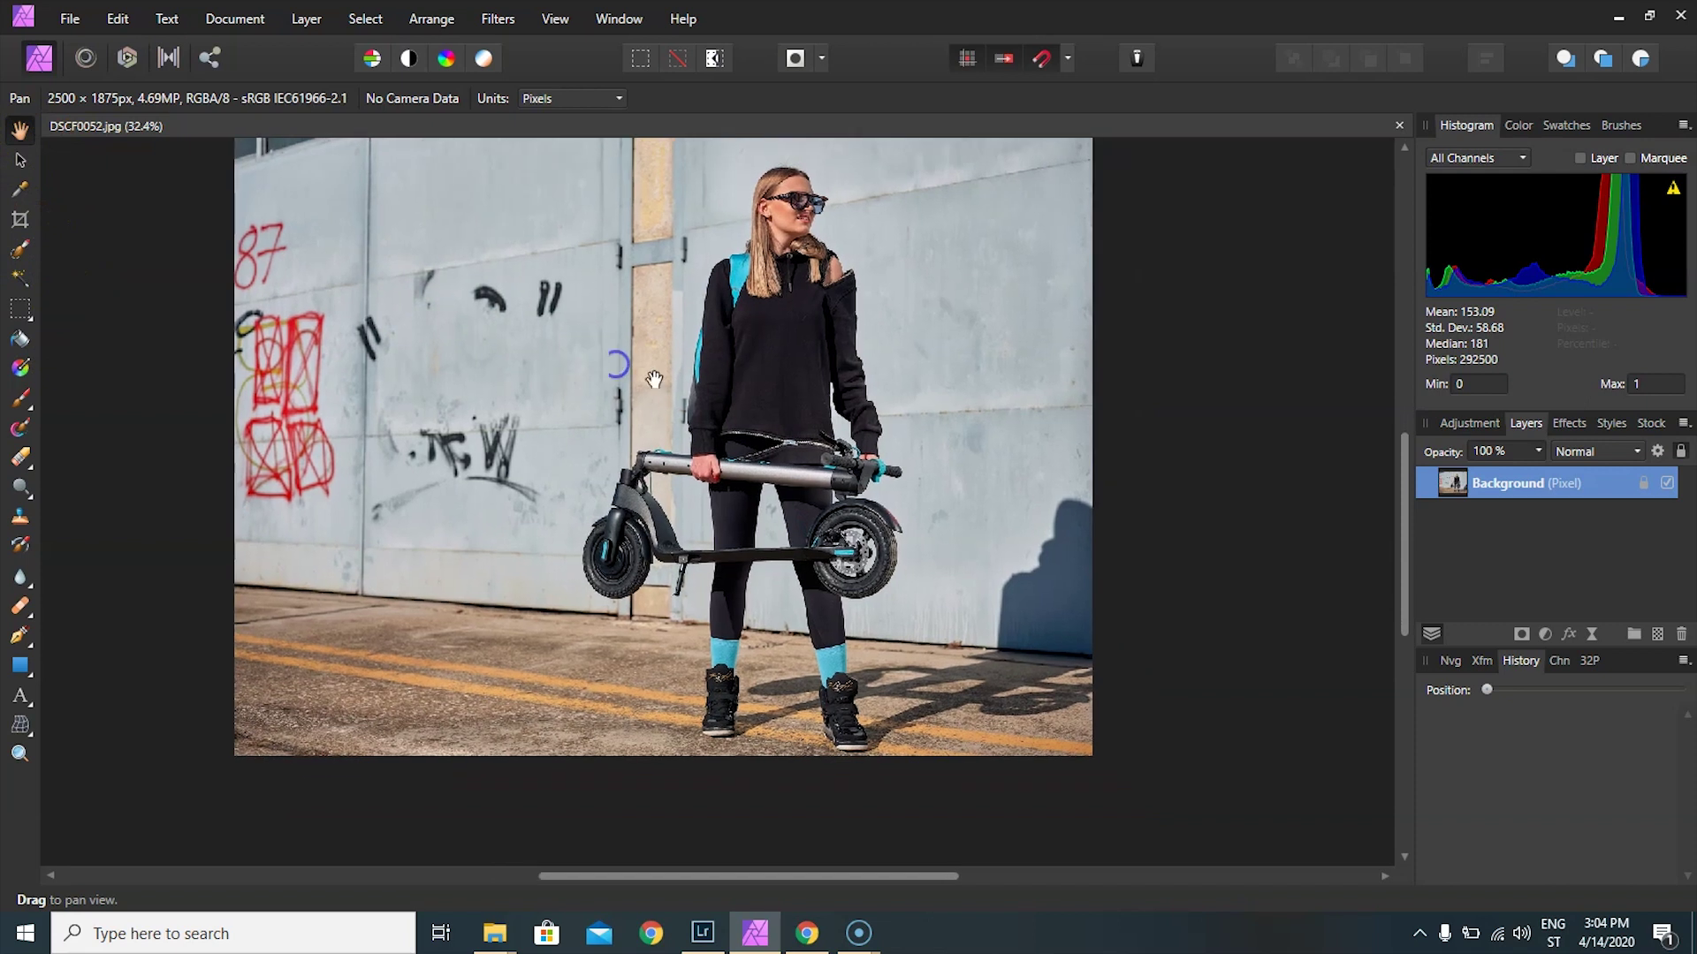
left_click(20, 165)
left_click(406, 265)
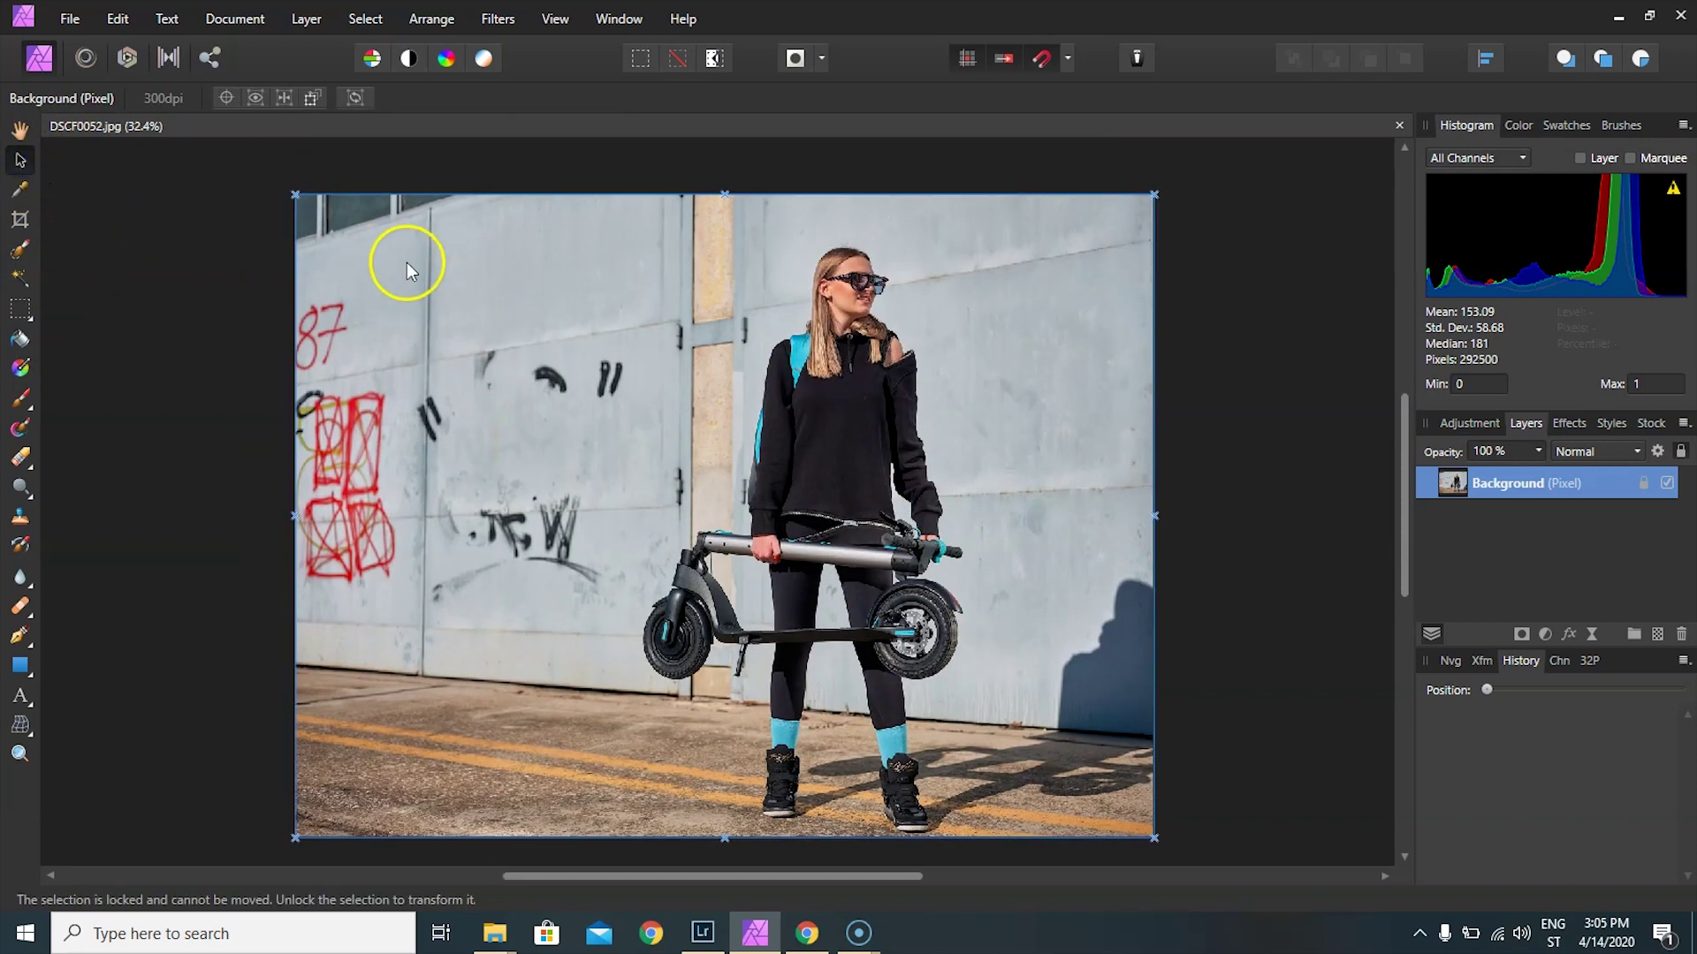
left_click(21, 190)
left_click(499, 305)
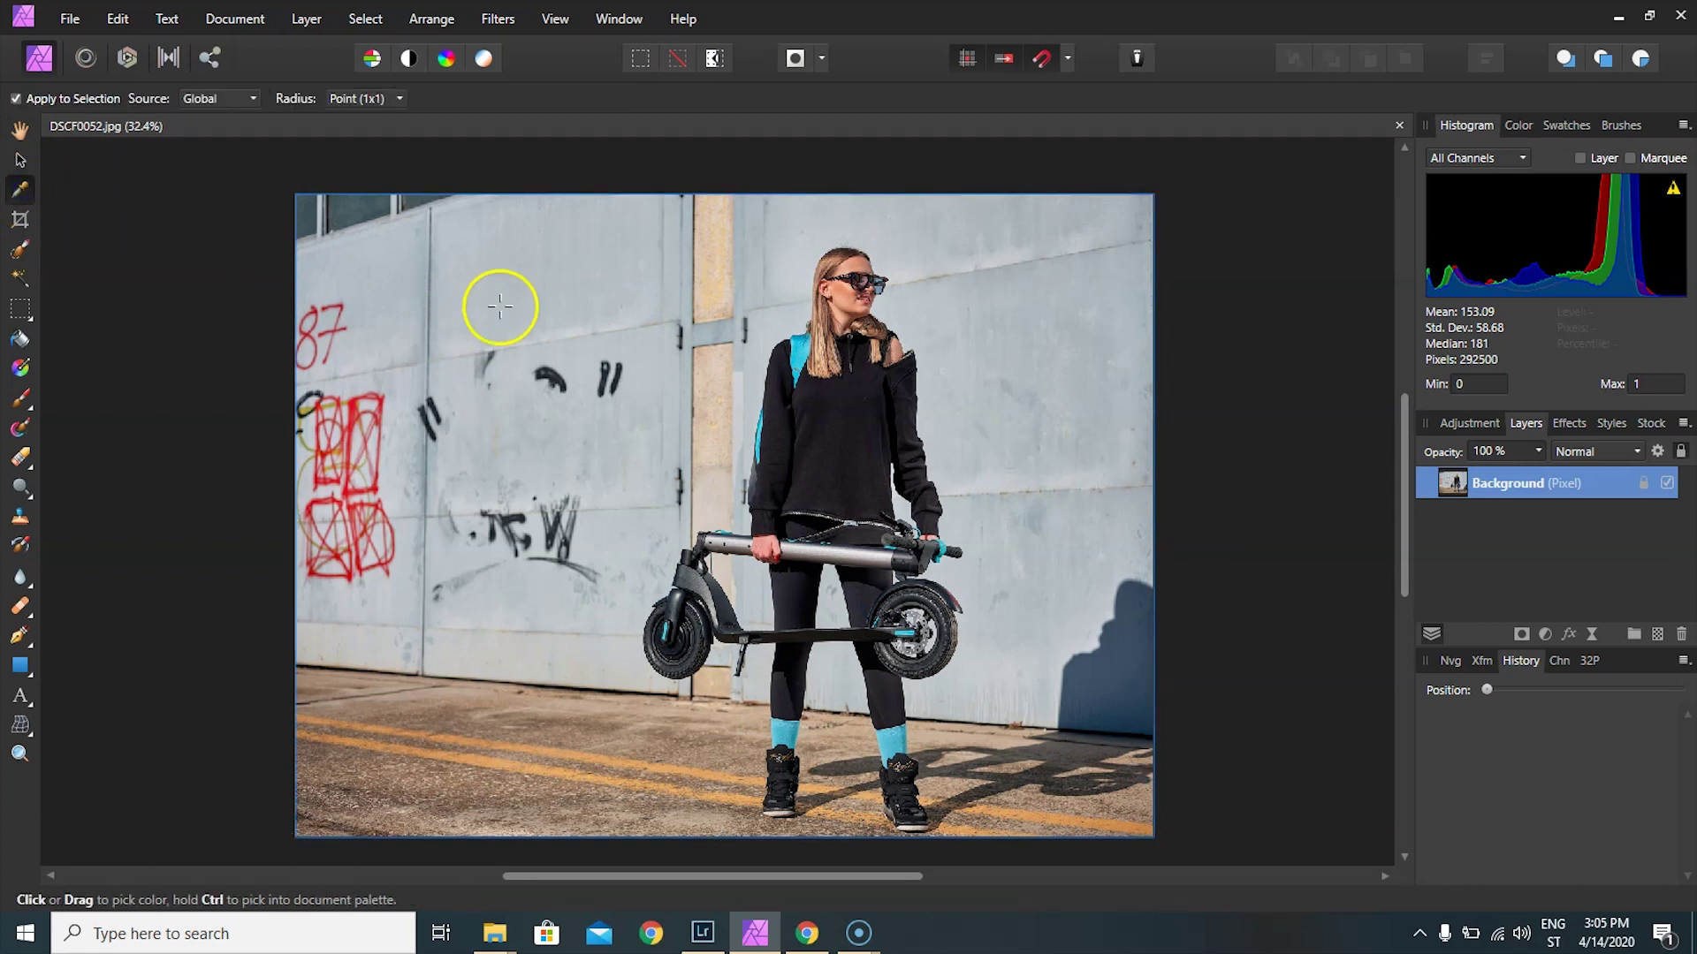
left_click(22, 221)
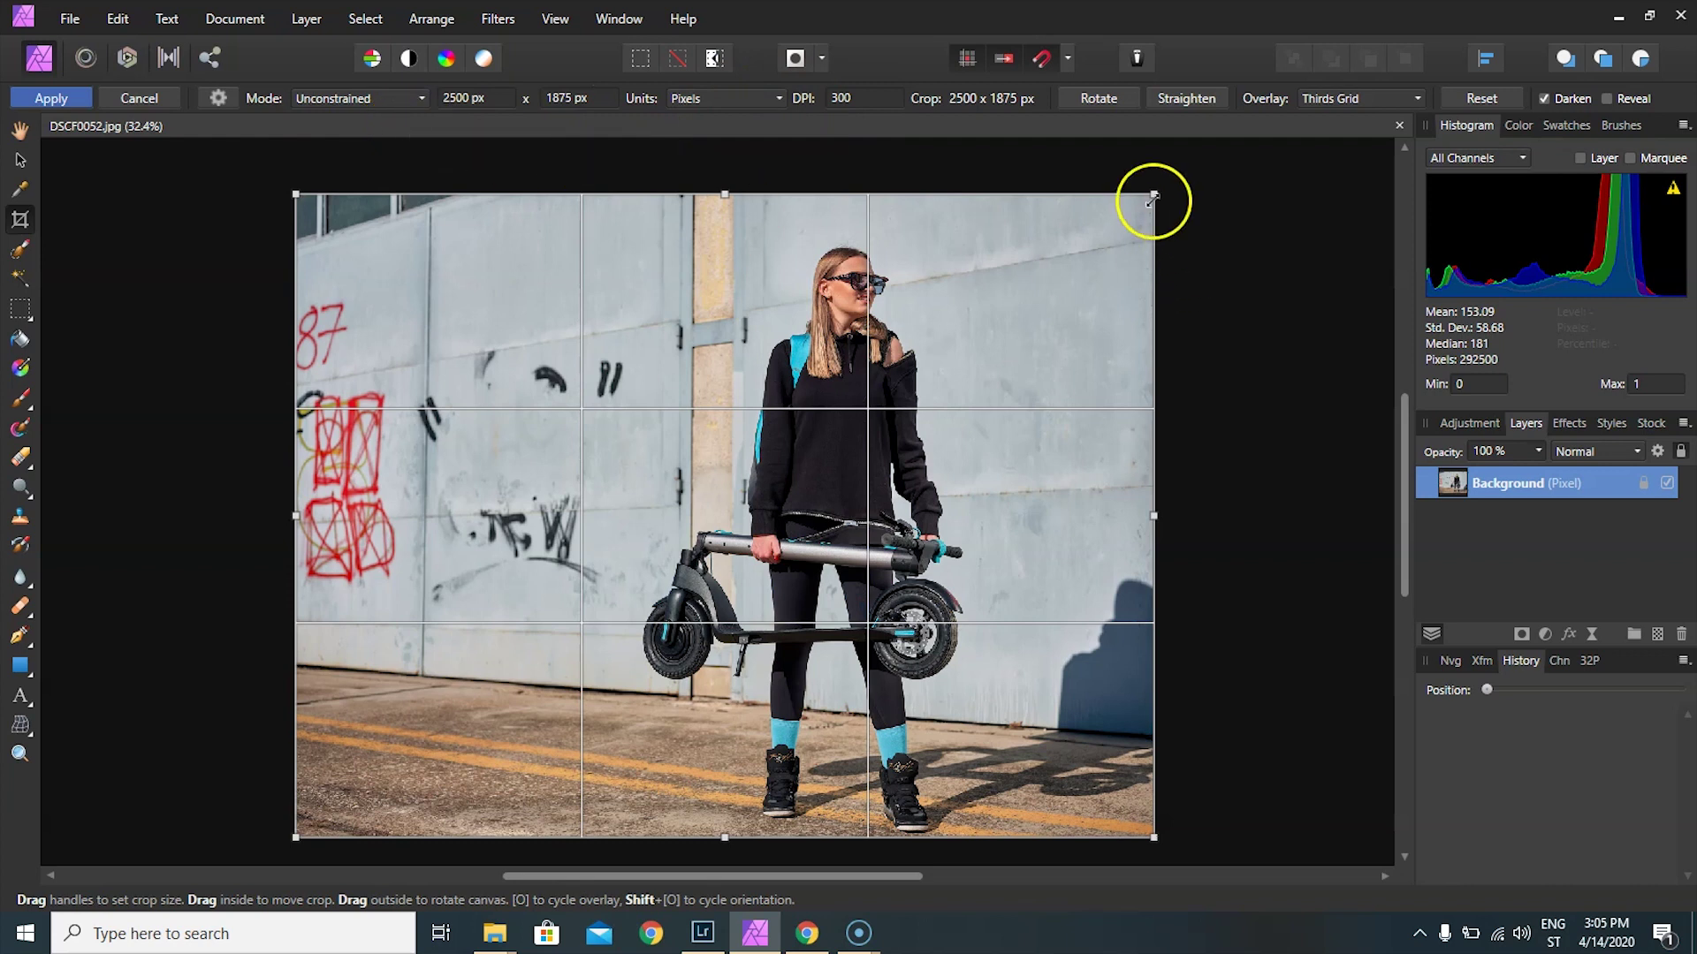
- Pull the crop edges slightly inward and apply the crop at 2376 × 1822 pixels
left_click_drag(1153, 196, 1113, 217)
left_click_drag(1000, 288, 1040, 282)
key("Return")
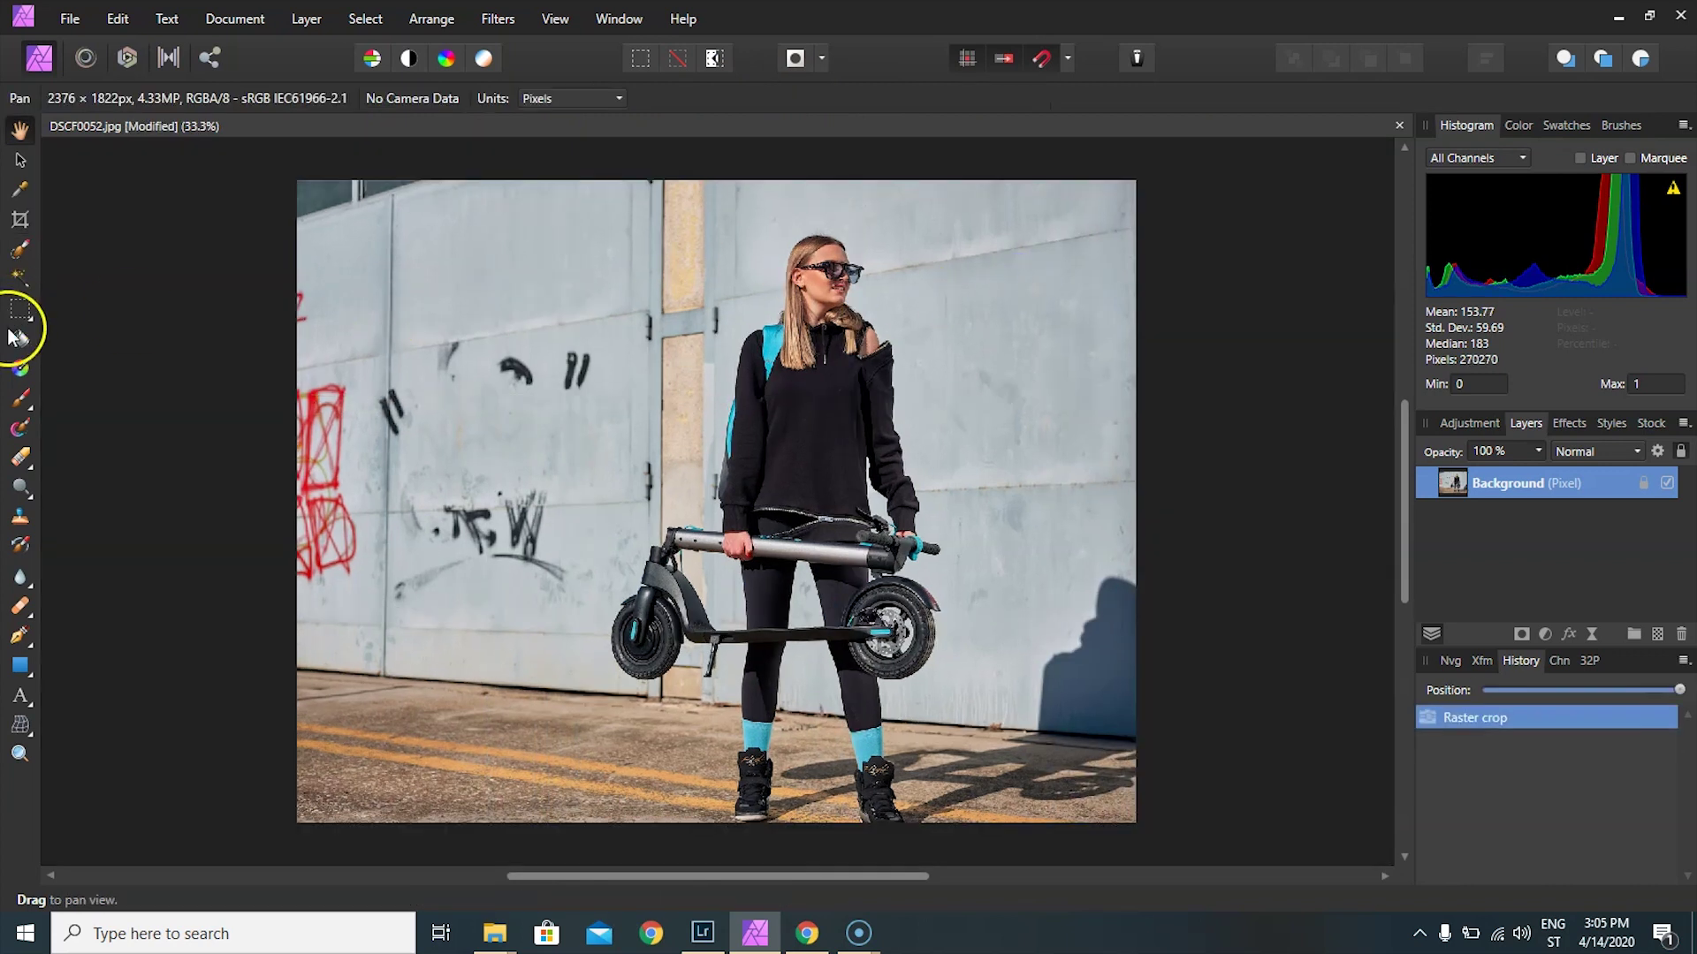
- Flood-select the pale wall by colour, extending the selection with a second click
left_click(20, 281)
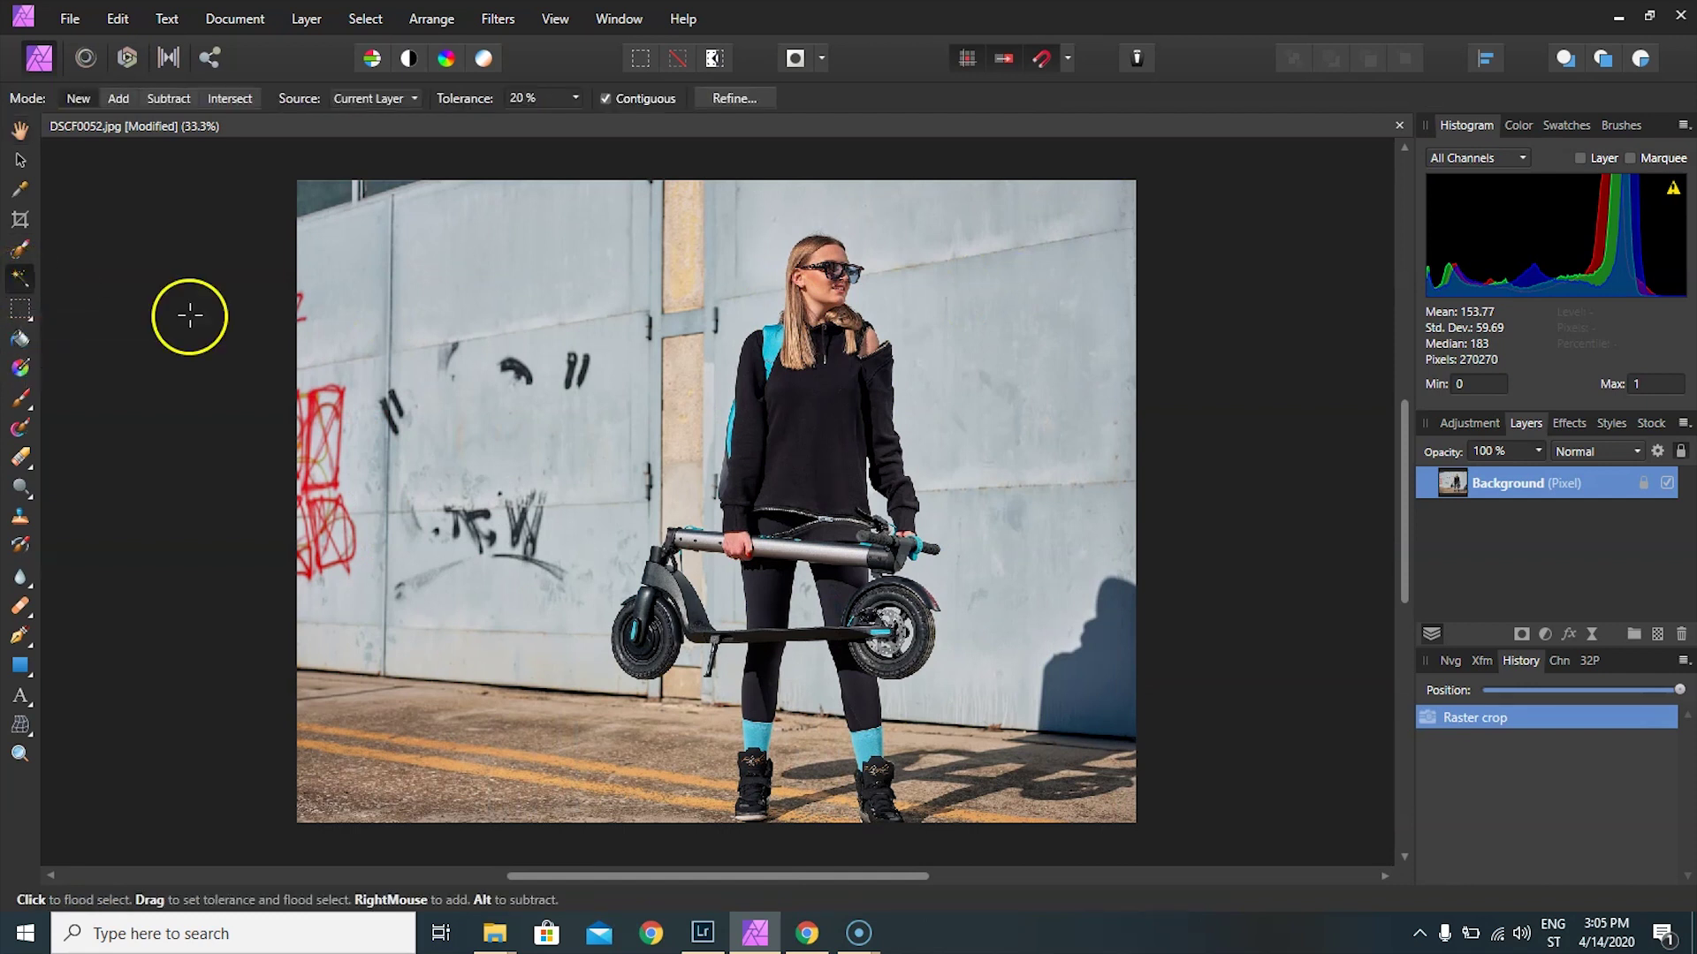
left_click(573, 395)
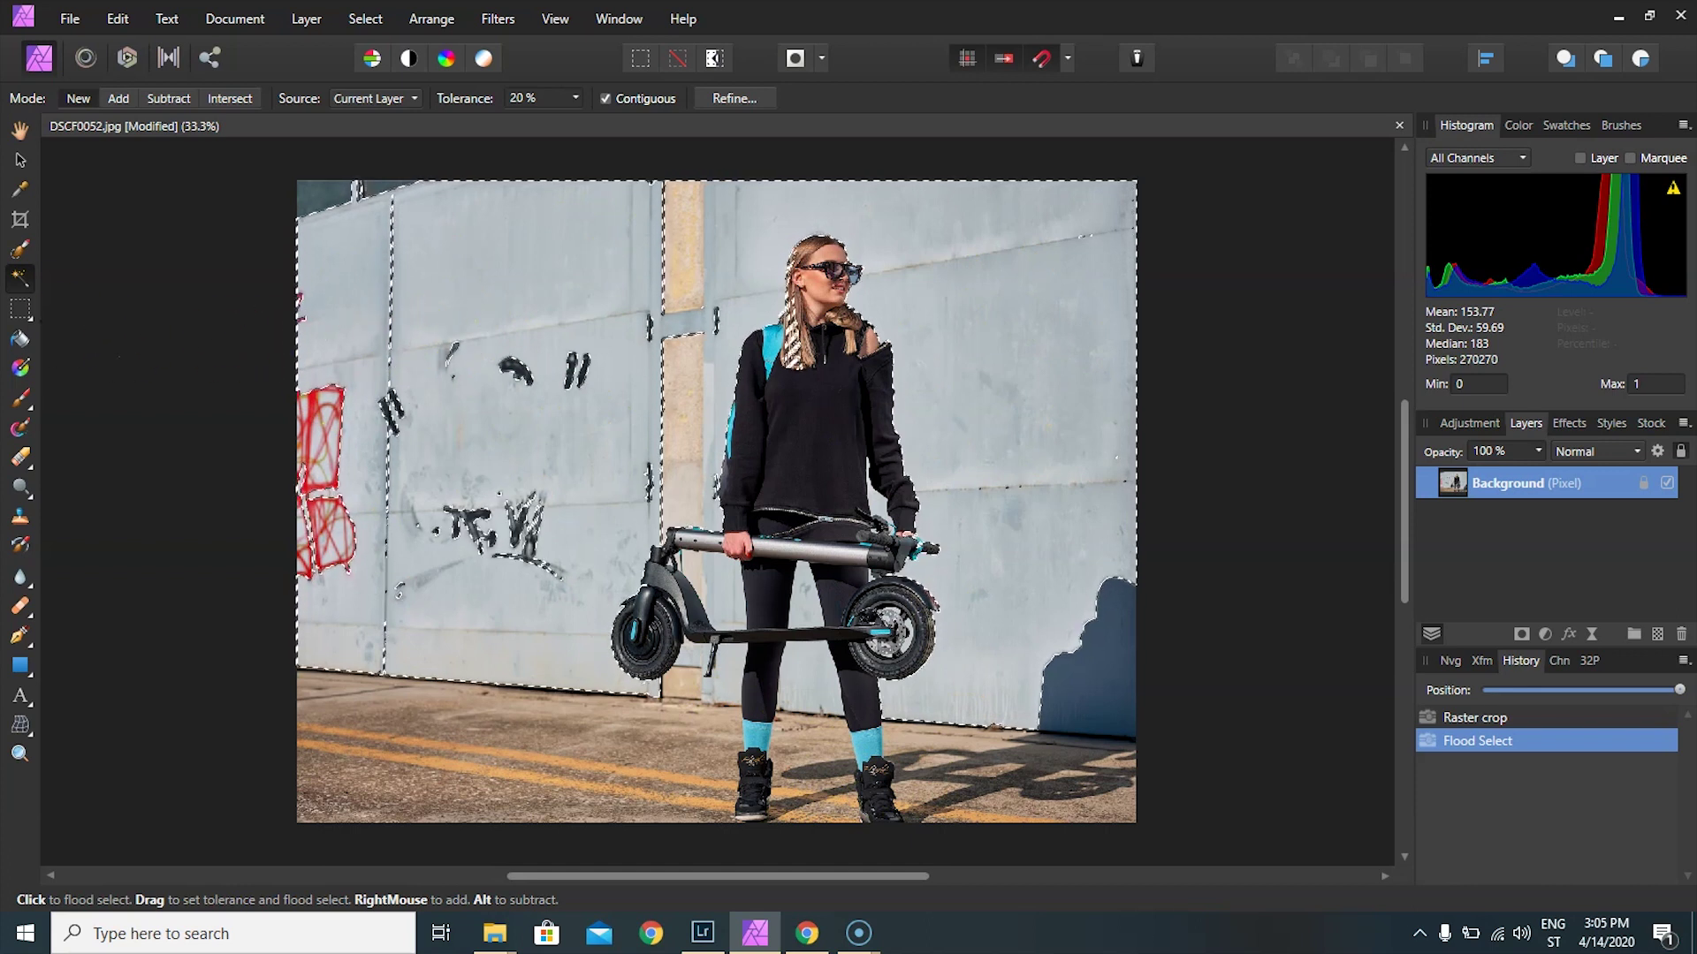
left_click(461, 145)
- Pick the Selection Brush, then select the entire photo with Select > Select All
left_click(20, 252)
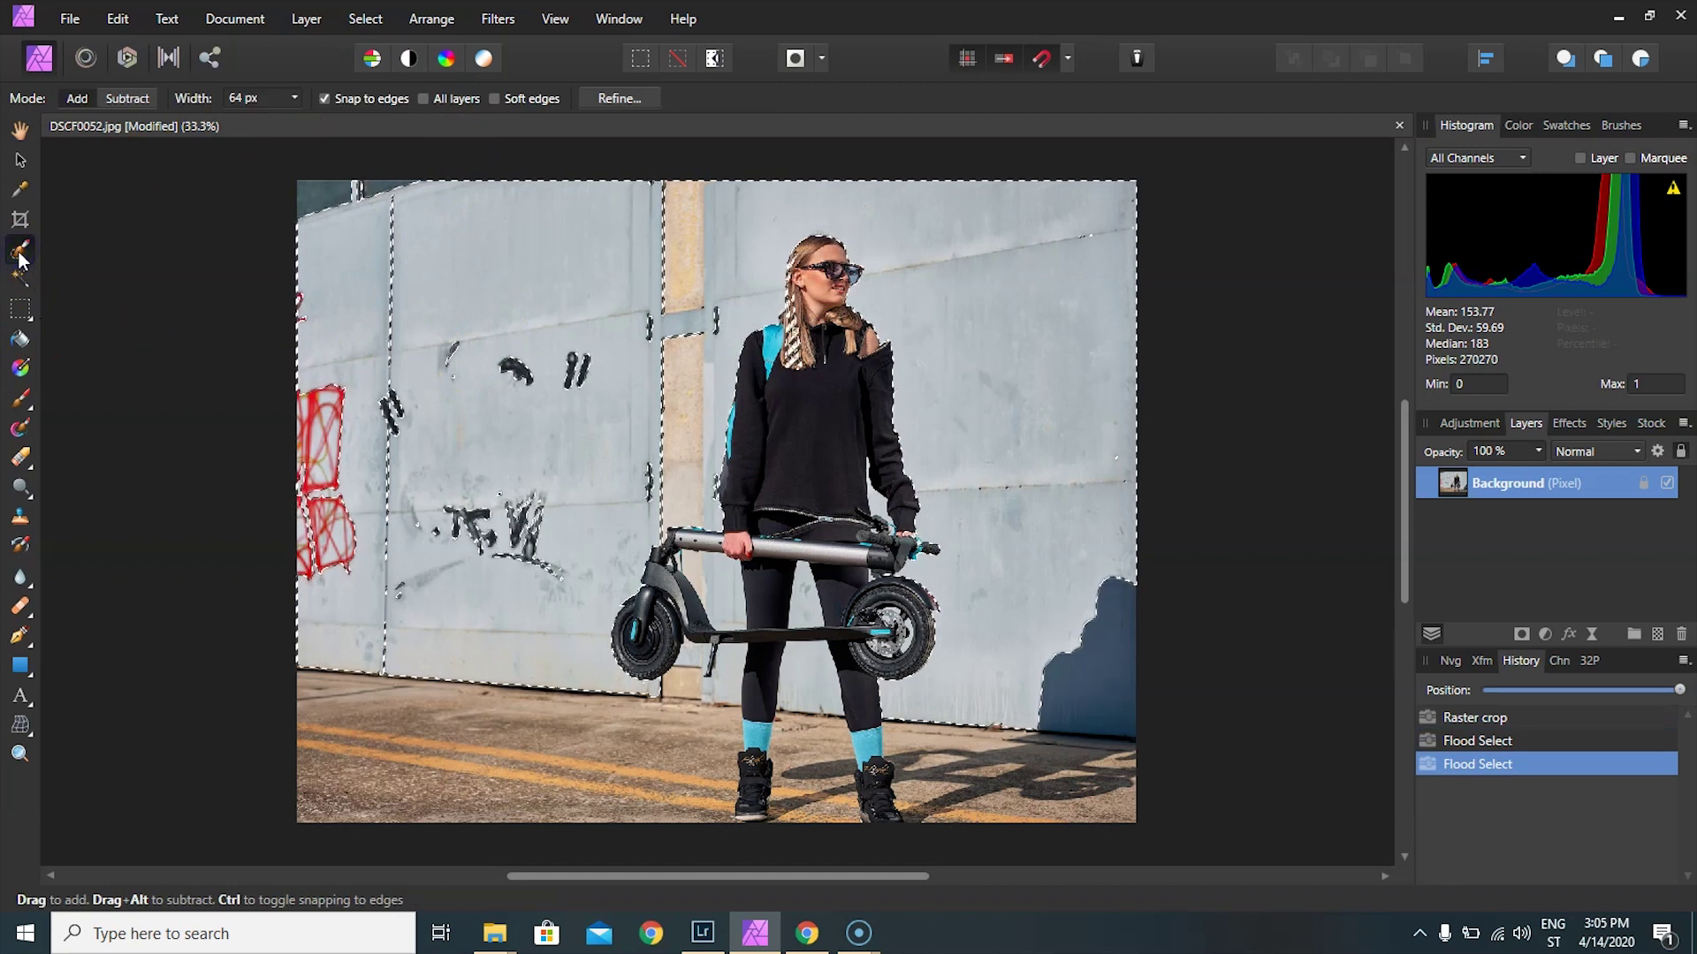
left_click(380, 19)
left_click(399, 44)
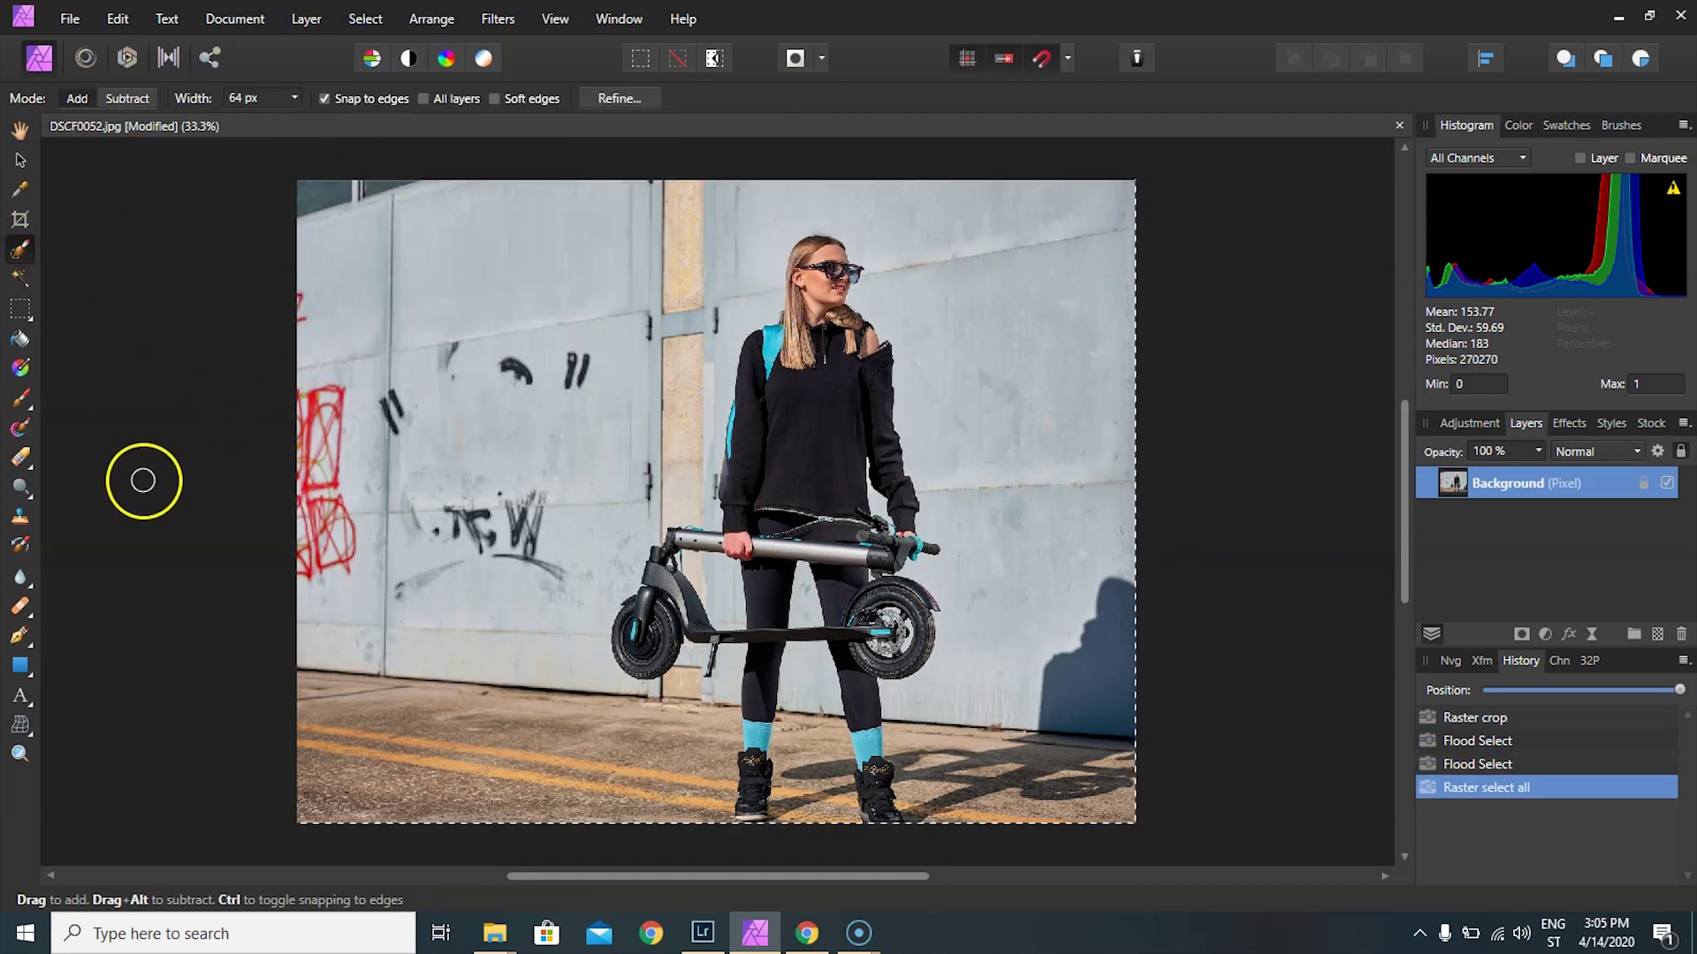
left_click(22, 368)
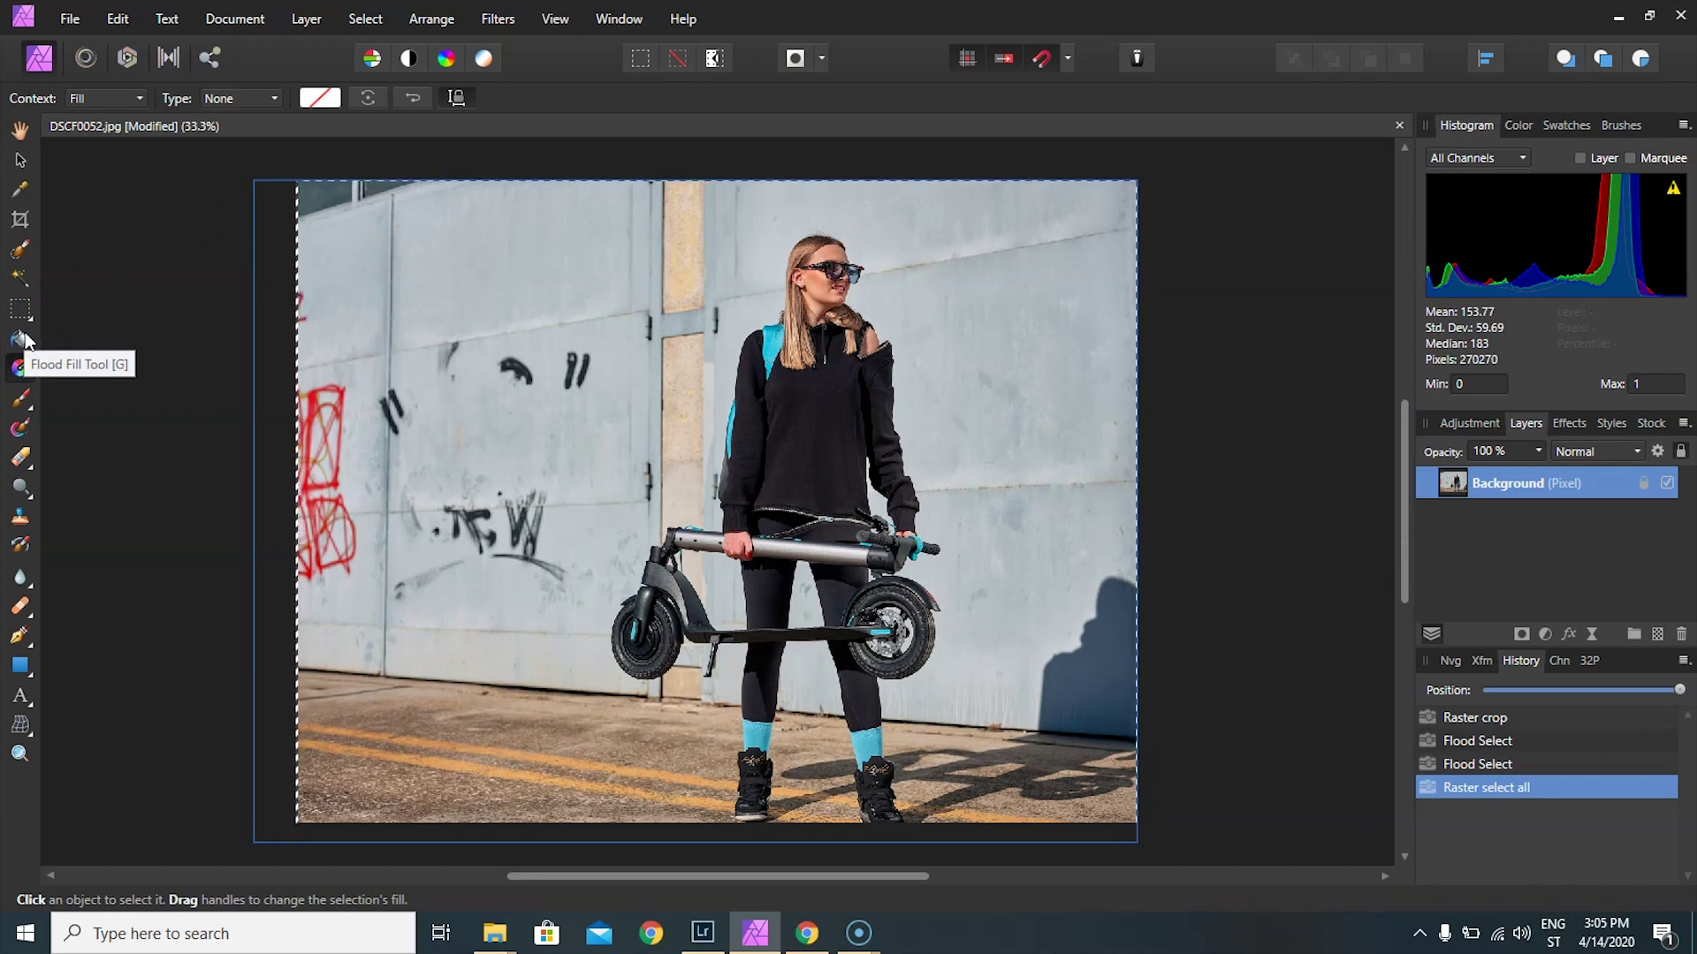
- Paint a black test scribble over the graffiti wall, then revert to 'Raster crop' in History
left_click(23, 363)
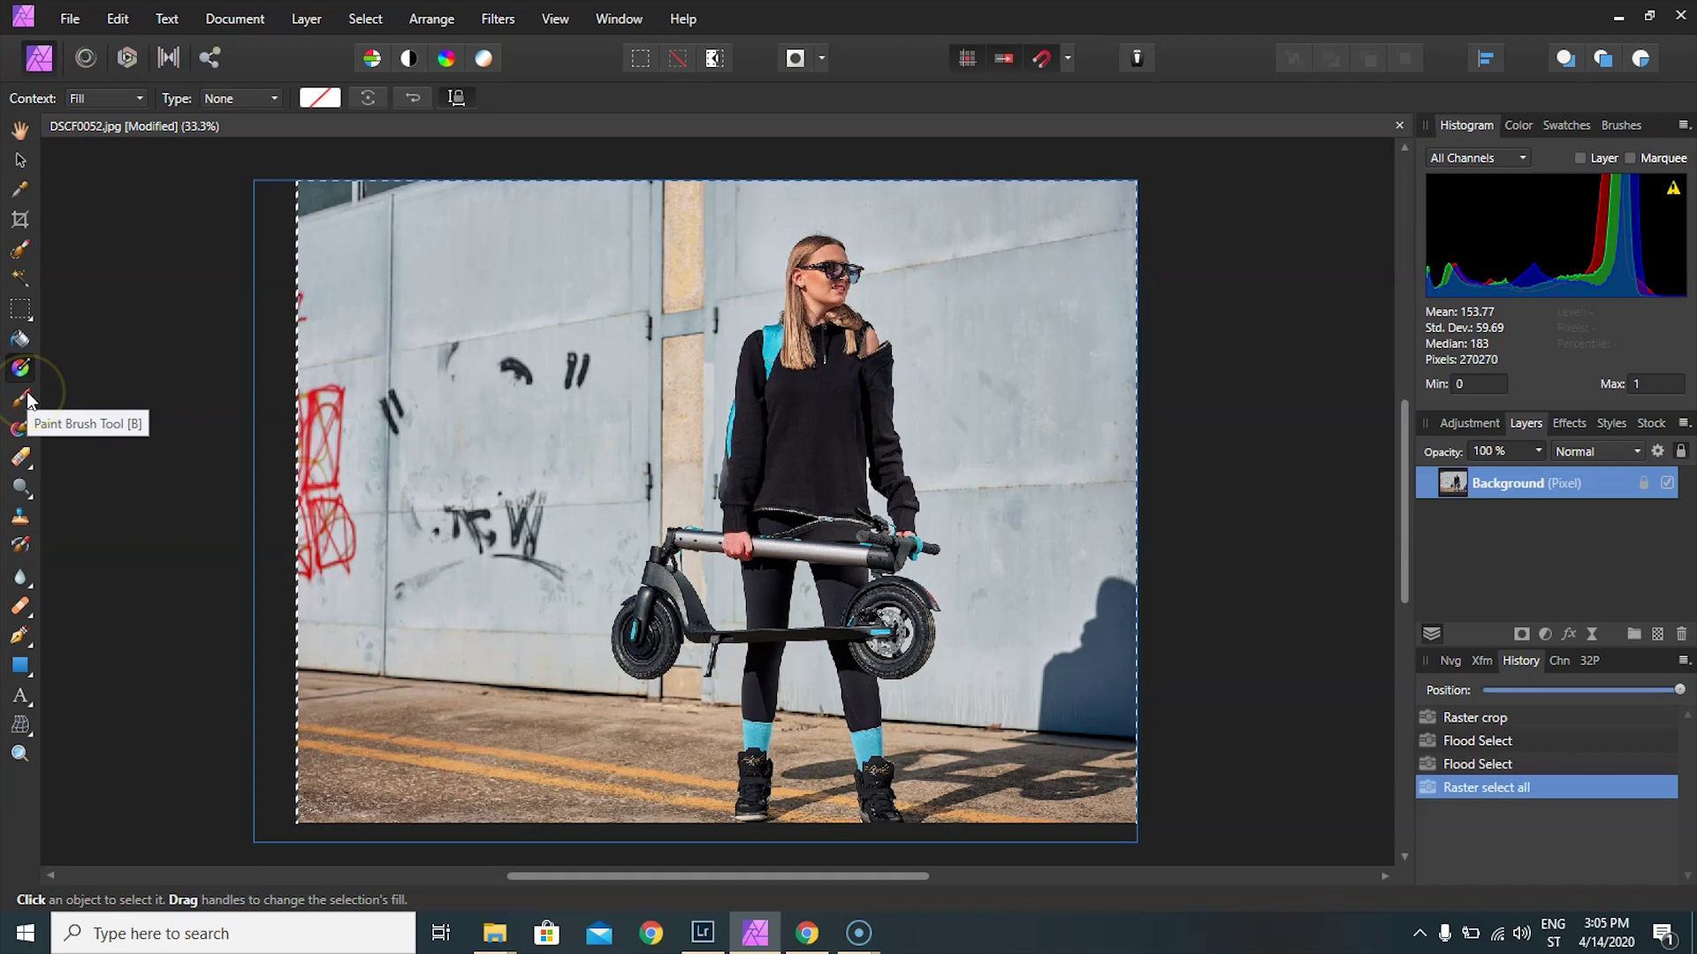
left_click(26, 398)
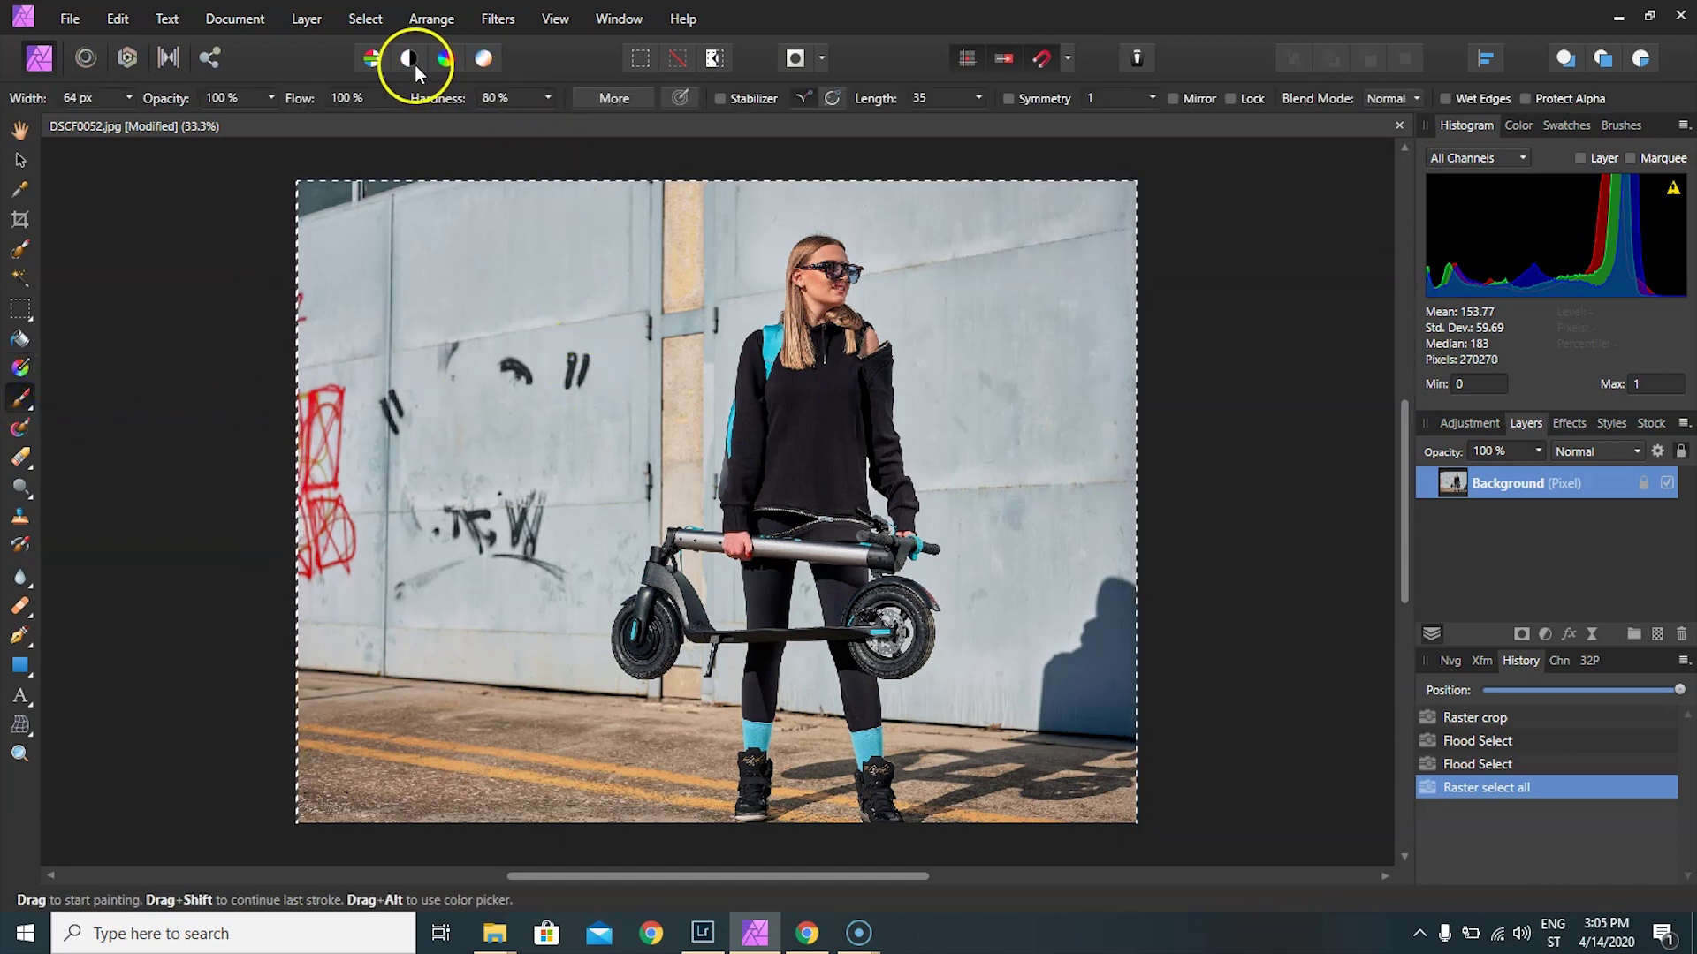
mouse_move(433, 234)
left_mouse_down()
mouse_move(424, 490)
mouse_move(356, 661)
left_mouse_up()
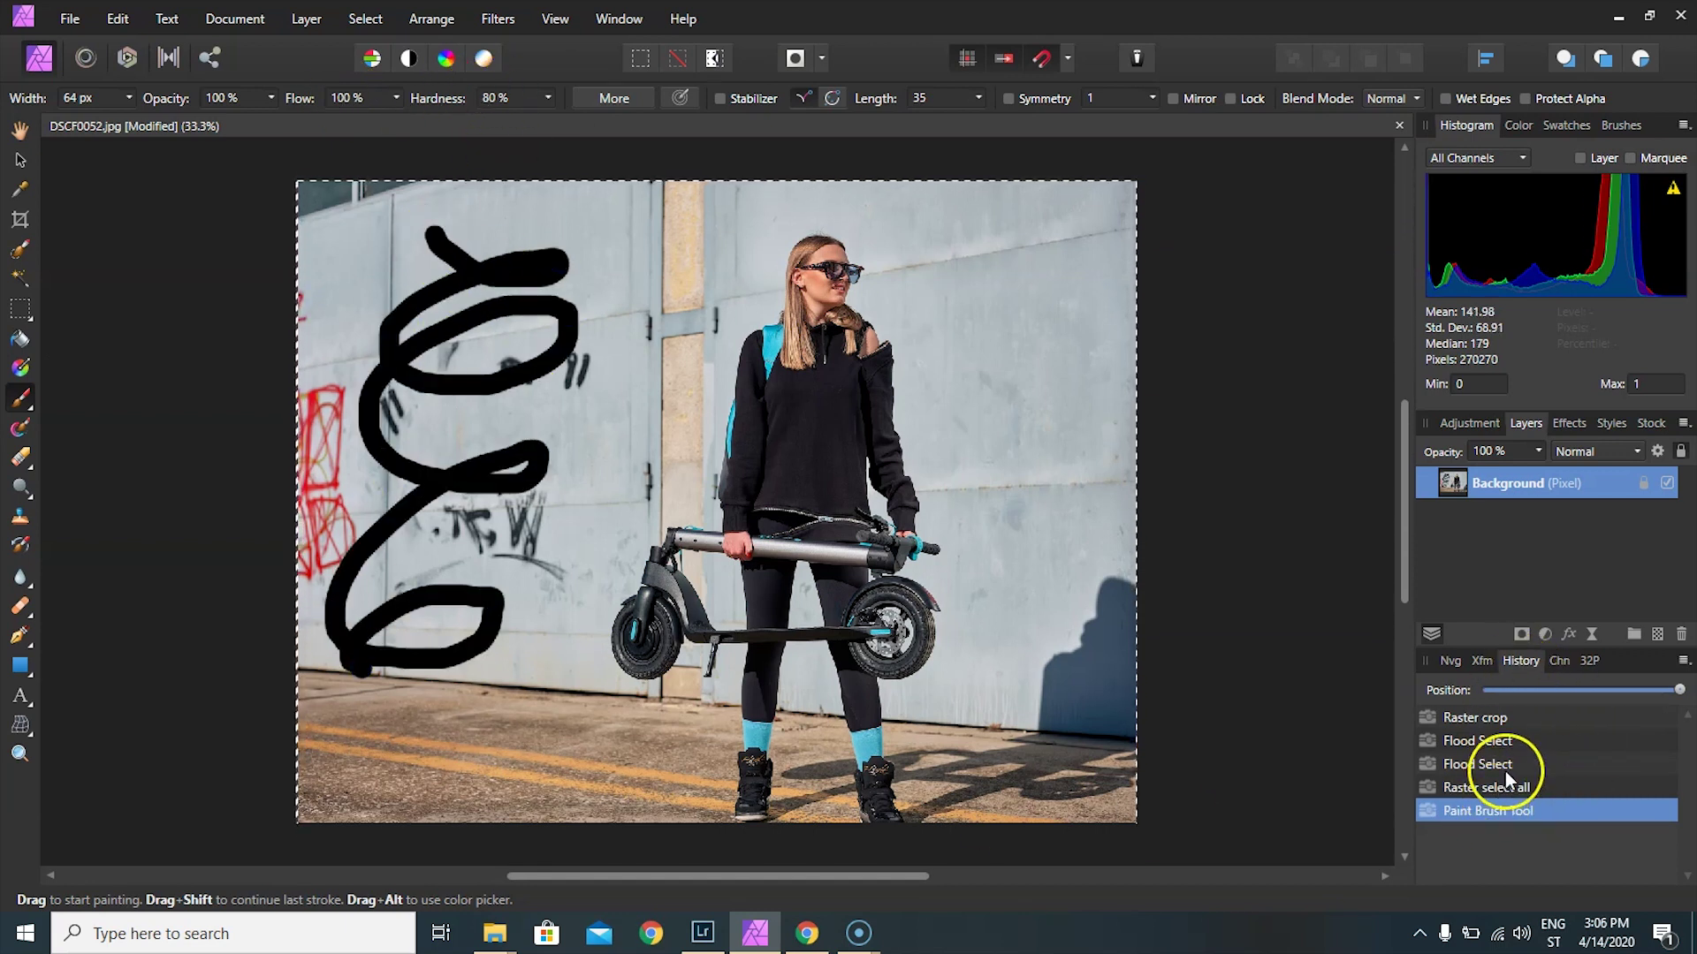
left_click(1485, 716)
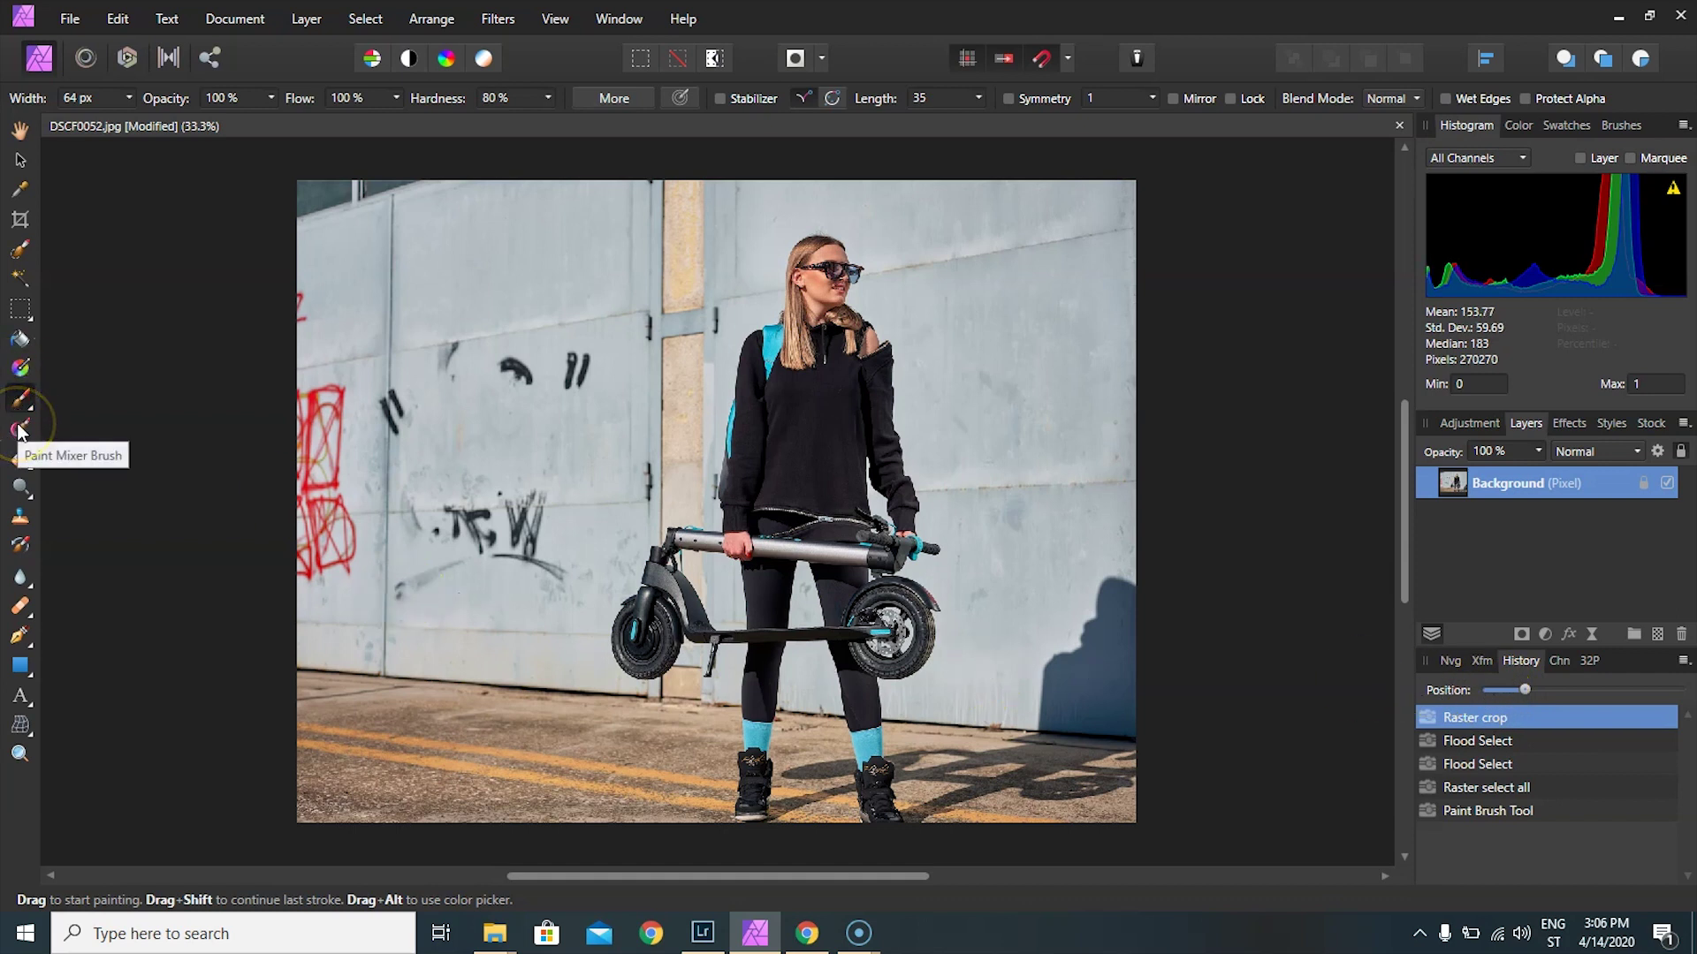
- Erase a test loop from the wall, revert to 'Raster crop', and show the Navigator panel
left_click(26, 463)
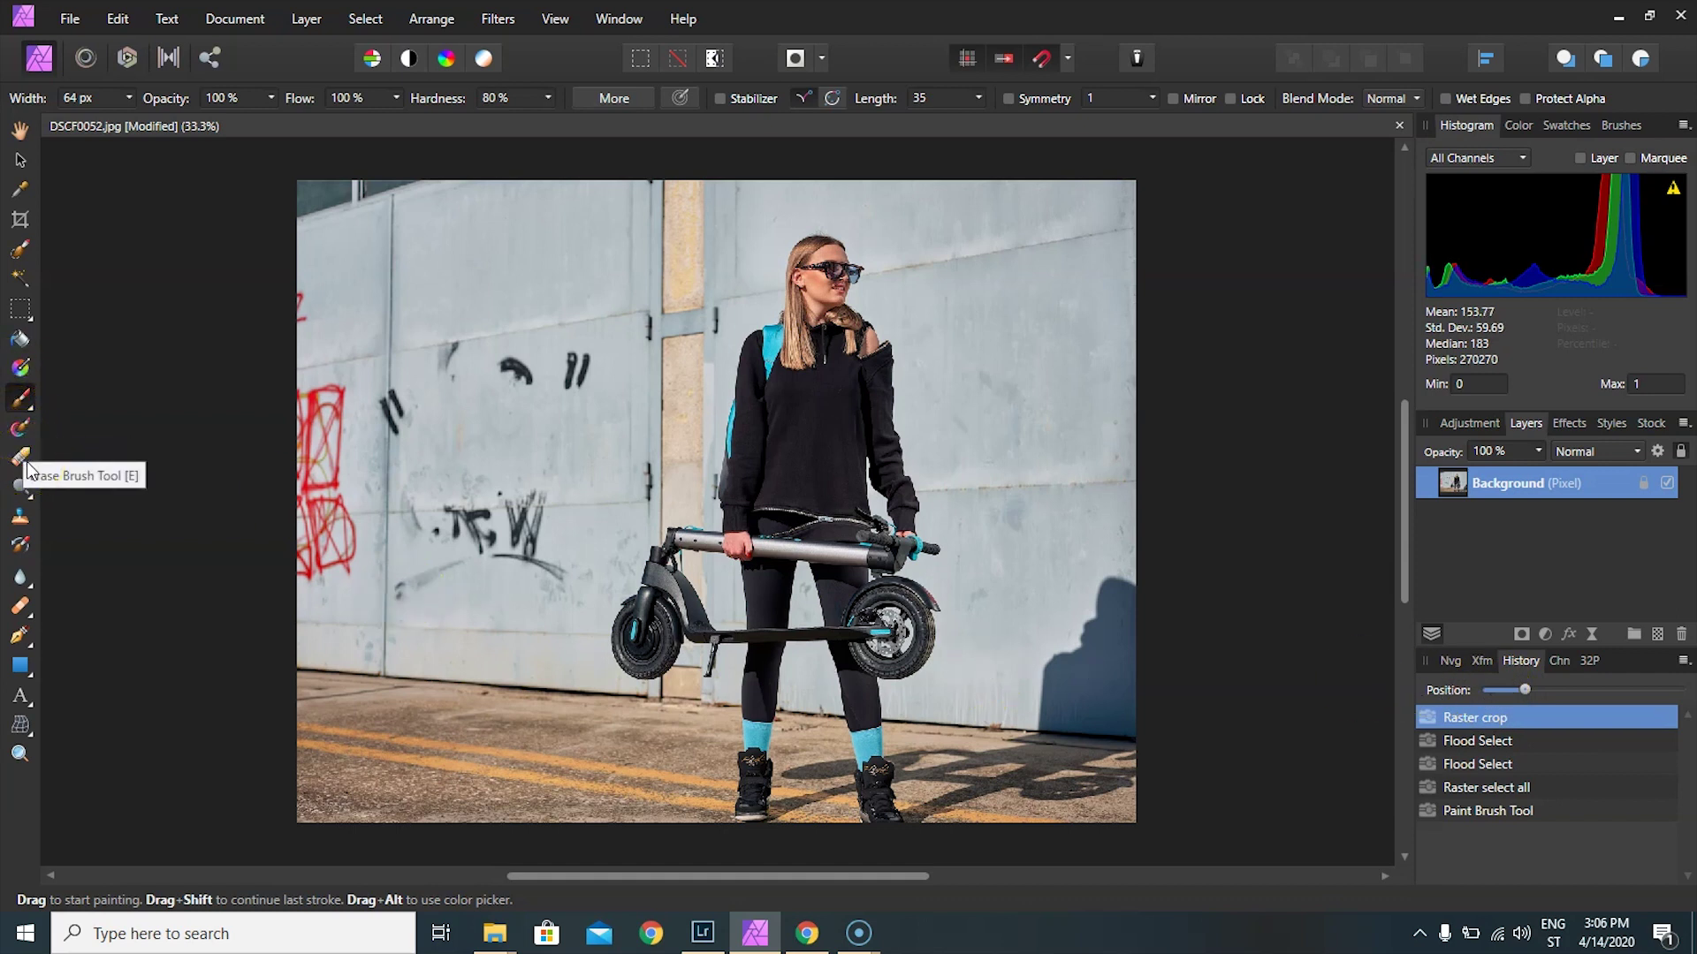
left_click(172, 453)
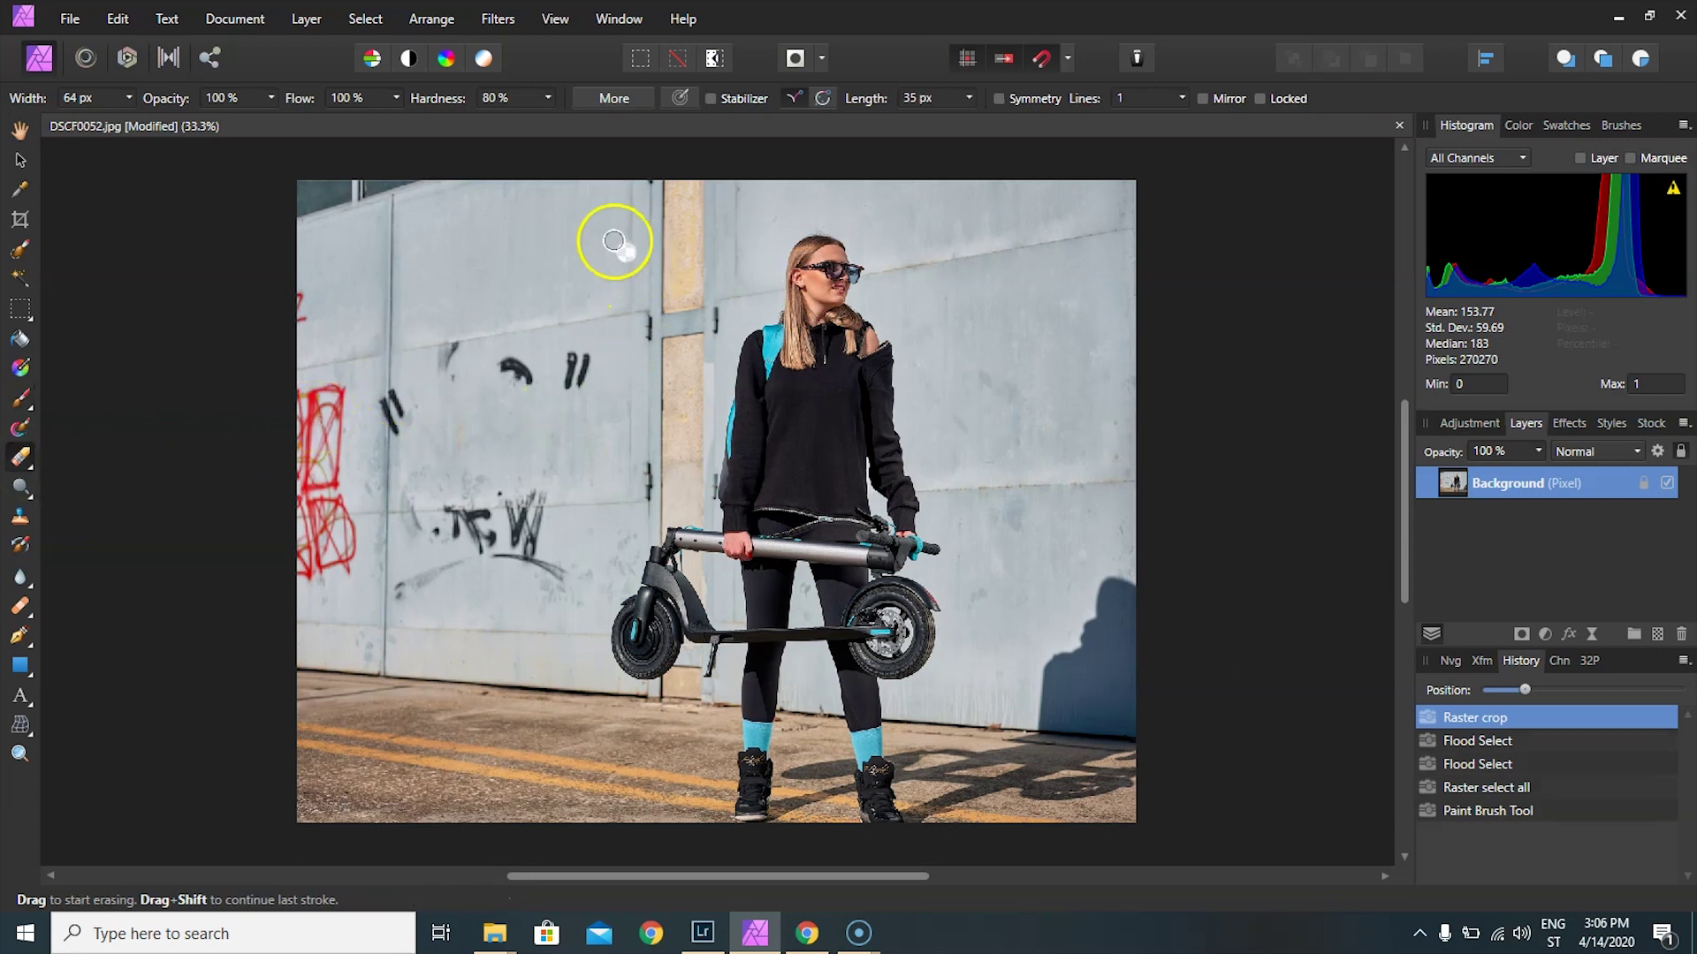
left_click_drag(613, 241, 535, 318)
left_click(1480, 744)
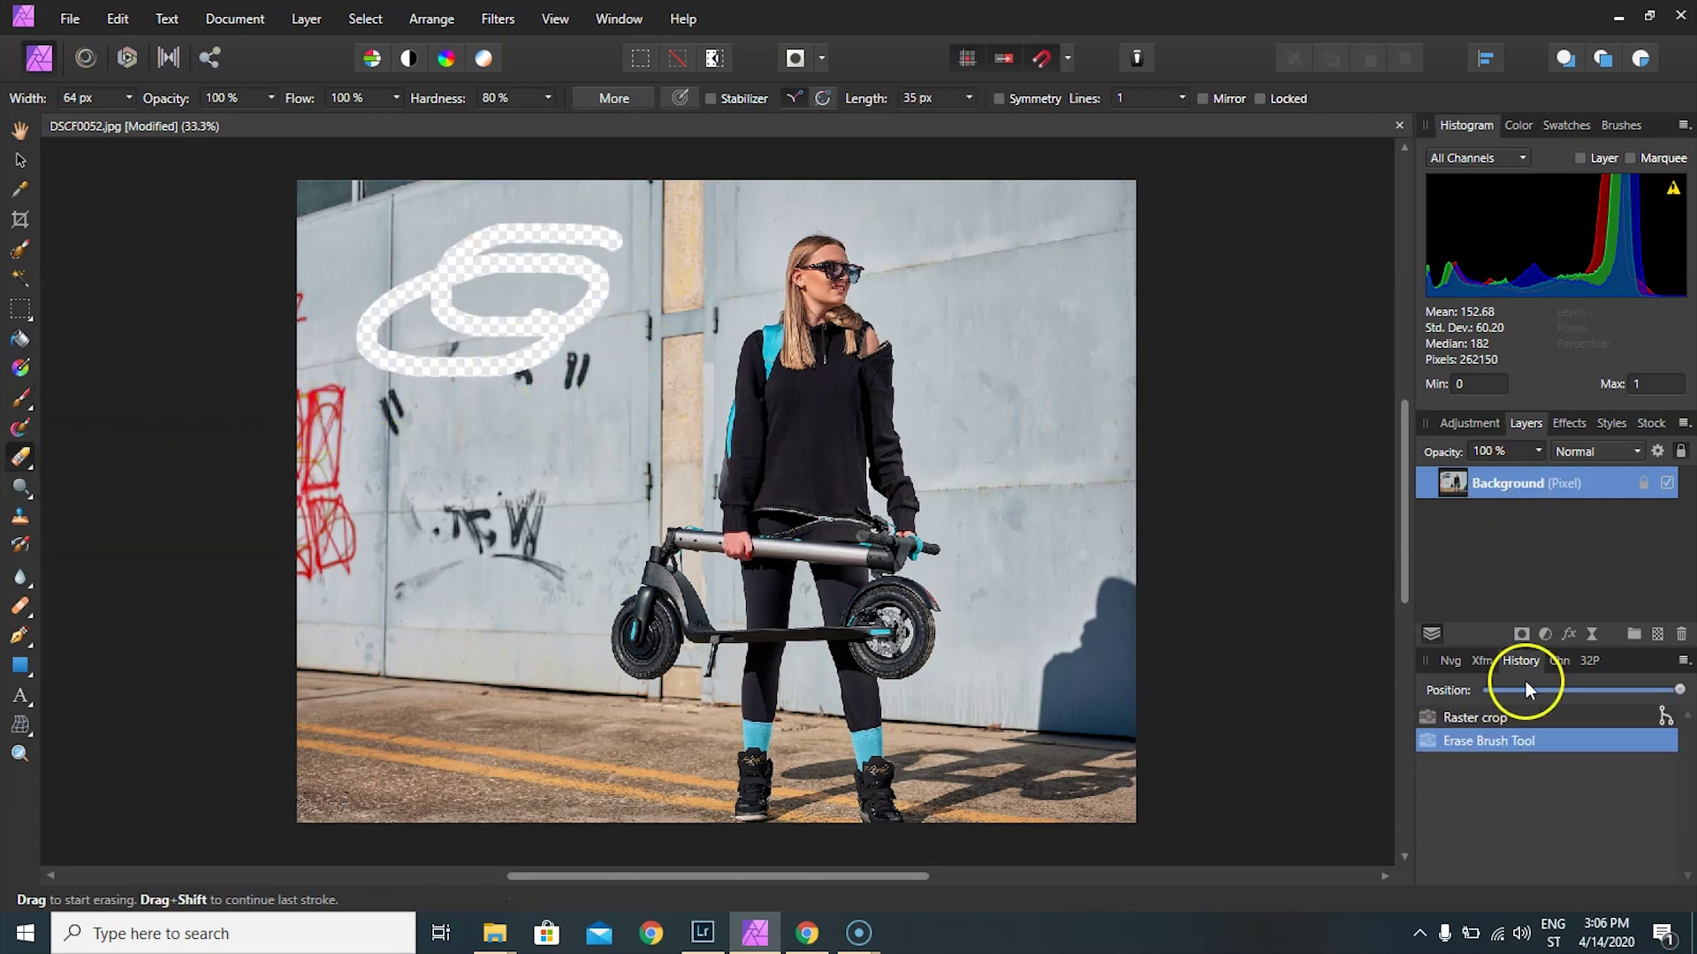
left_click(1495, 718)
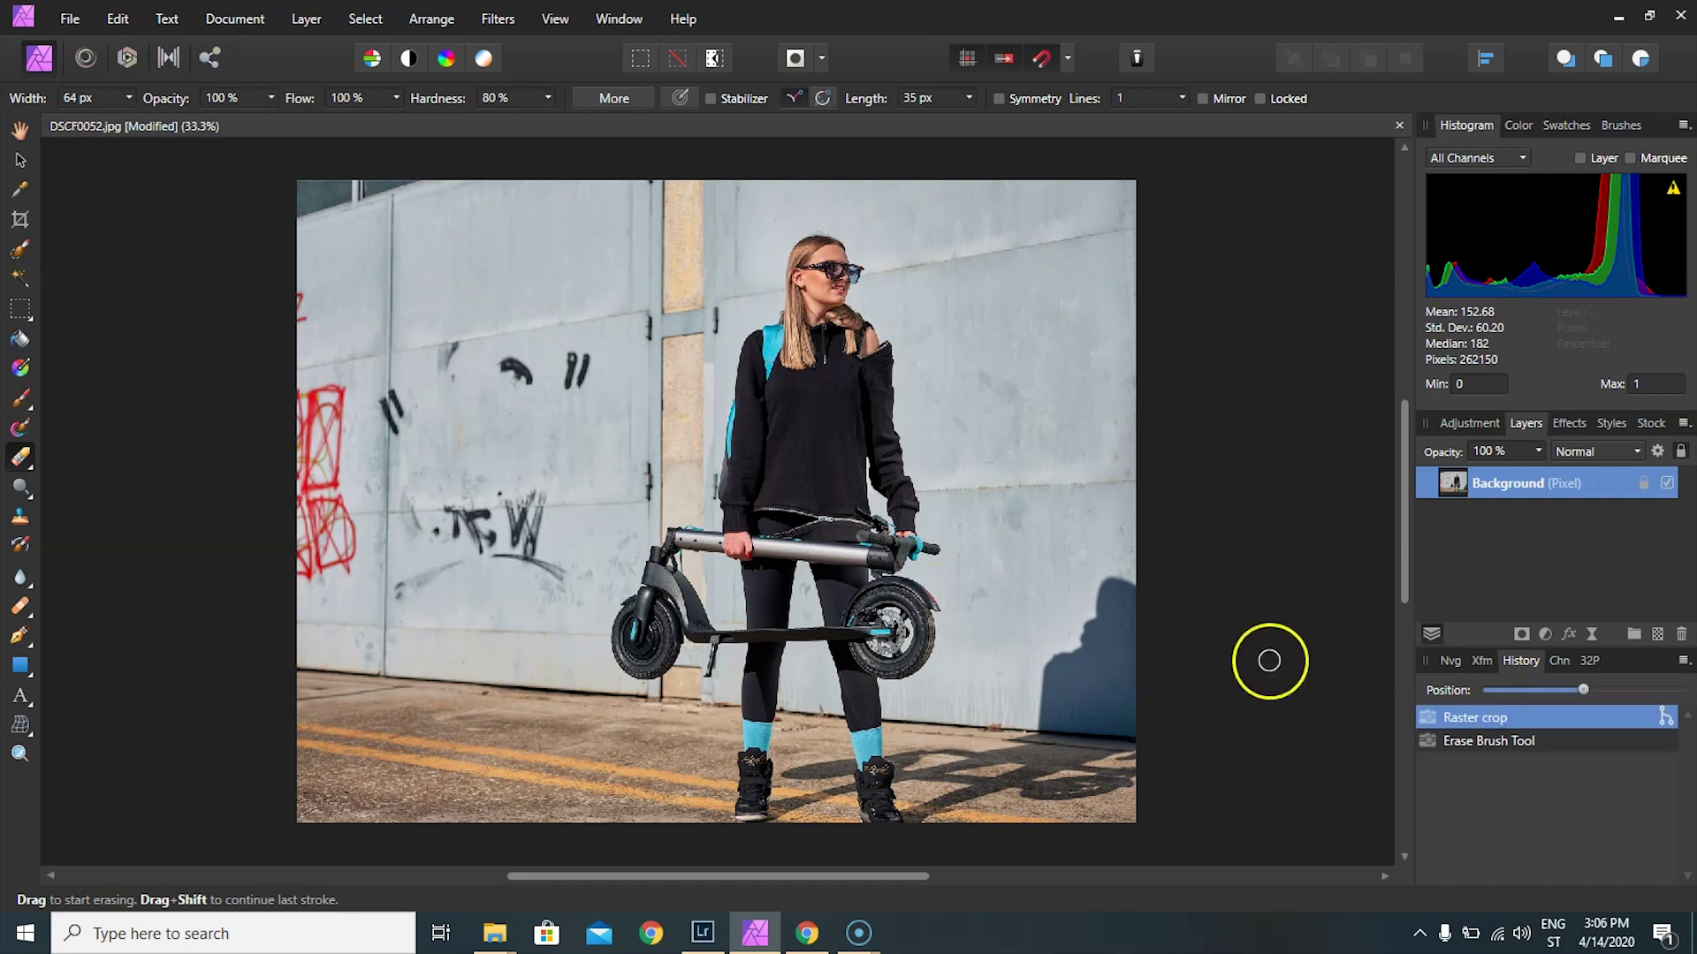
left_click(1456, 666)
- Zoom in via the Navigator, undo the stray erase, and pan to the woman's face
left_click_drag(1504, 686, 1536, 687)
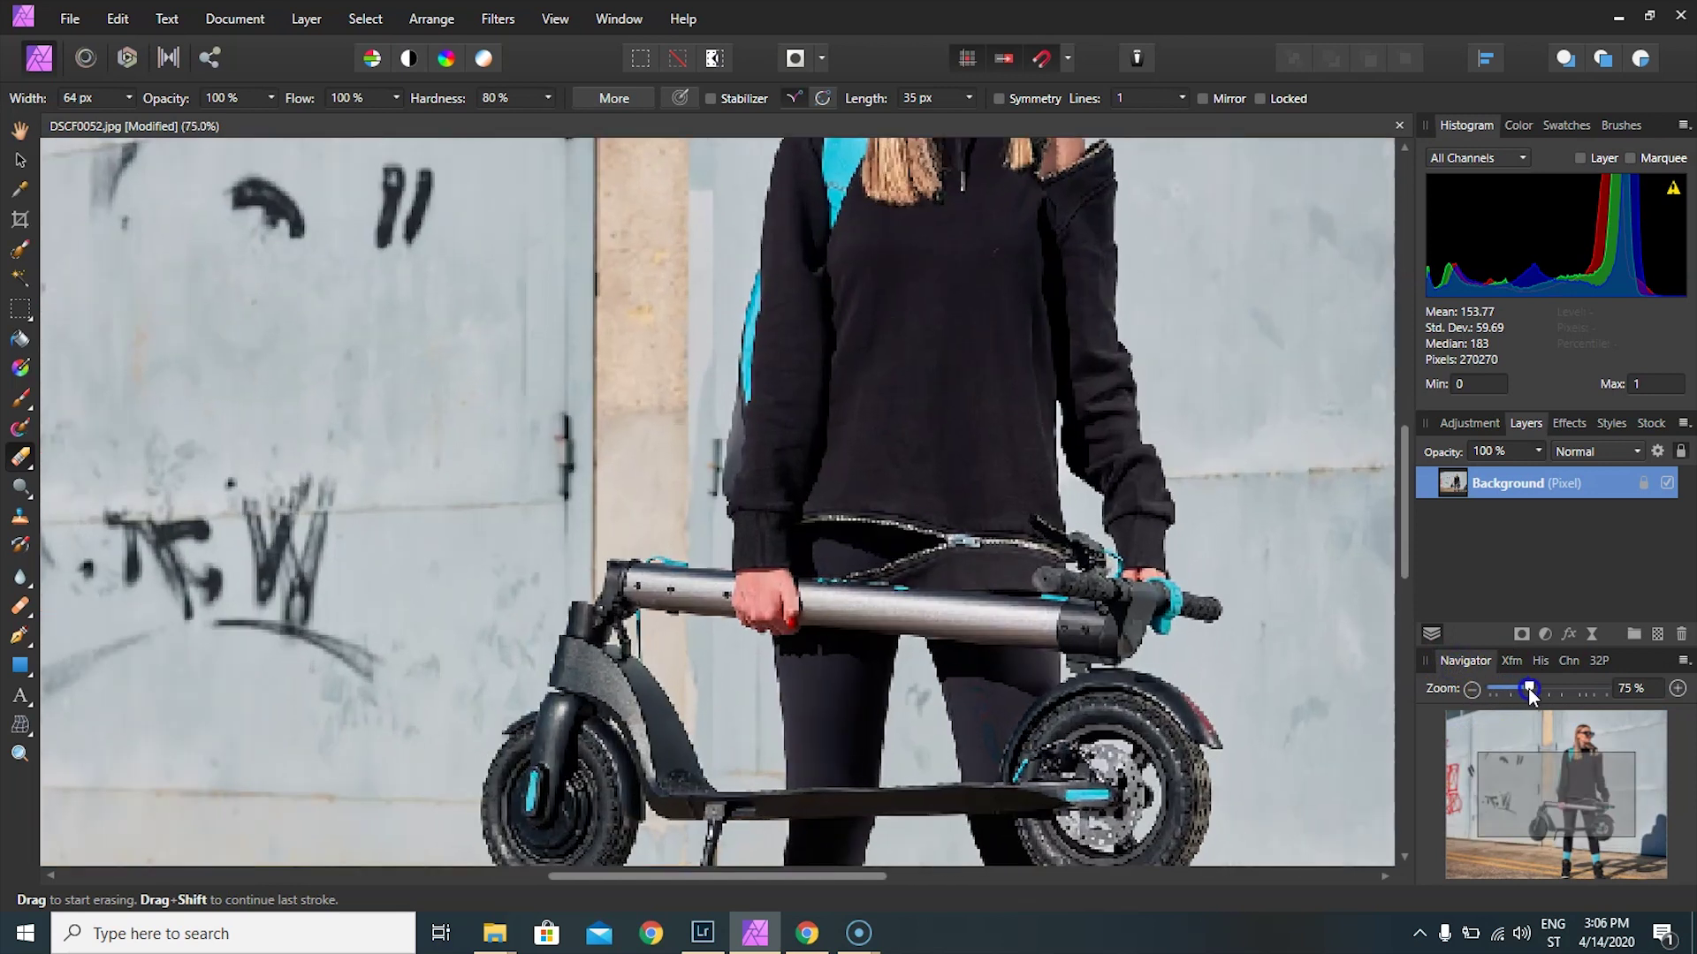
key("ctrl+z")
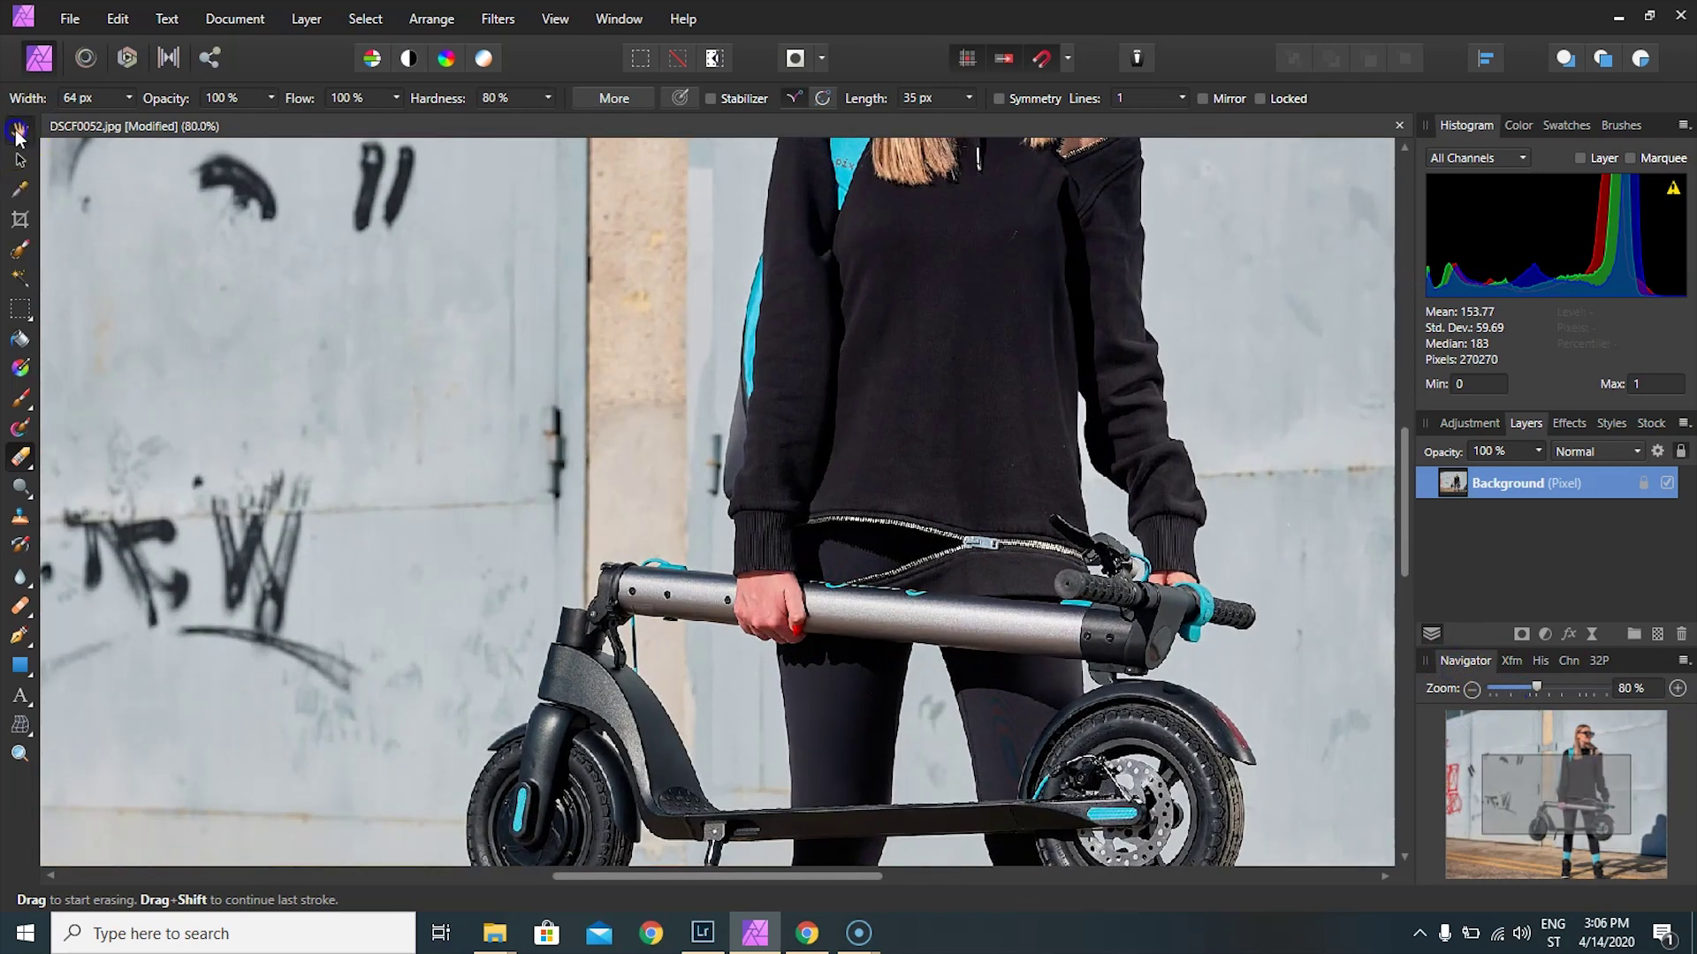
left_click(18, 131)
left_click_drag(1050, 397, 563, 475)
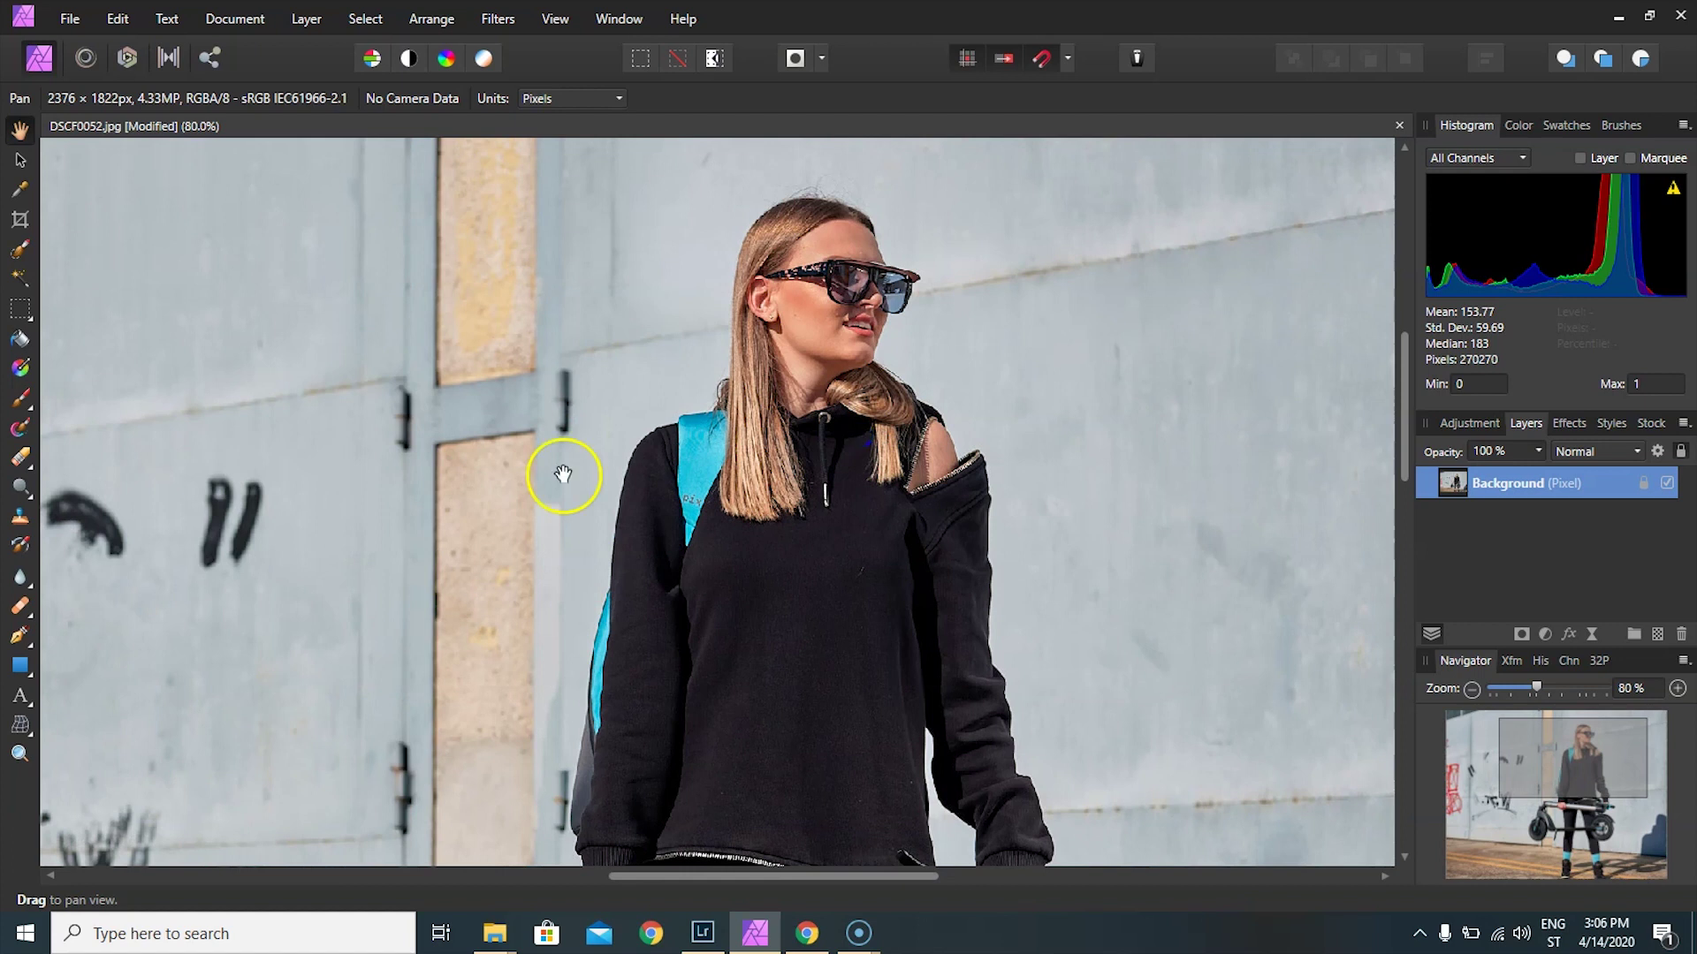
- Browse the Dodge/Burn flyout, then switch via the Erase Brush to the Clone Brush tool
left_click(25, 500)
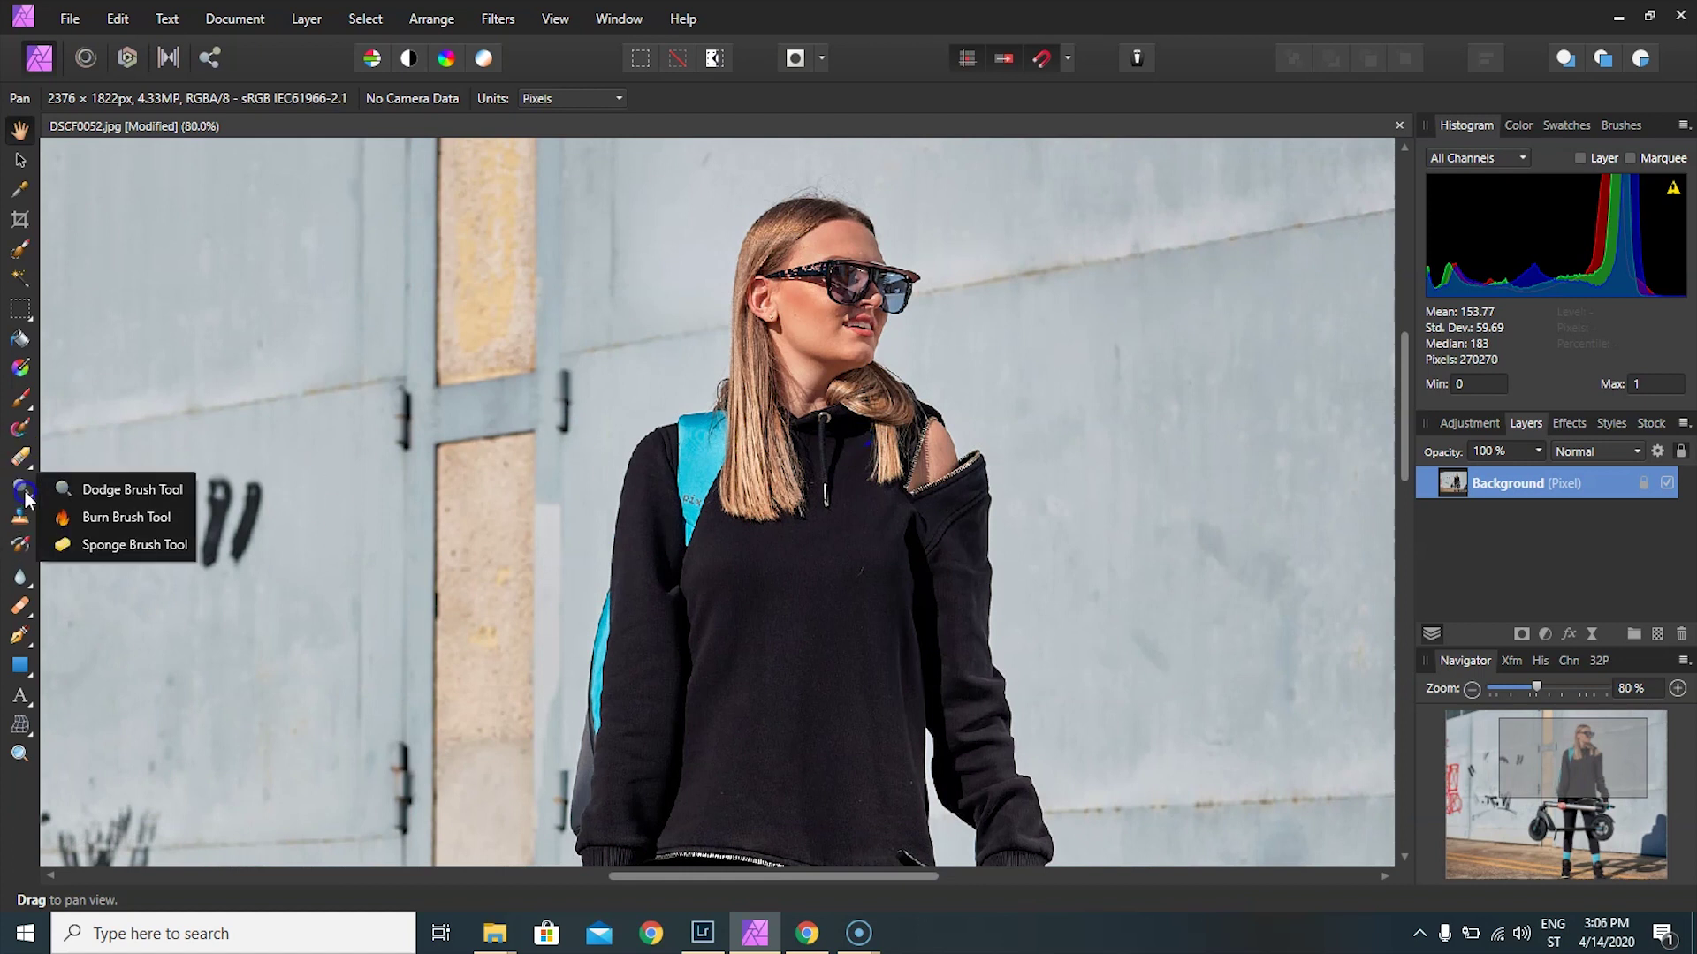
left_click_drag(25, 500, 90, 530)
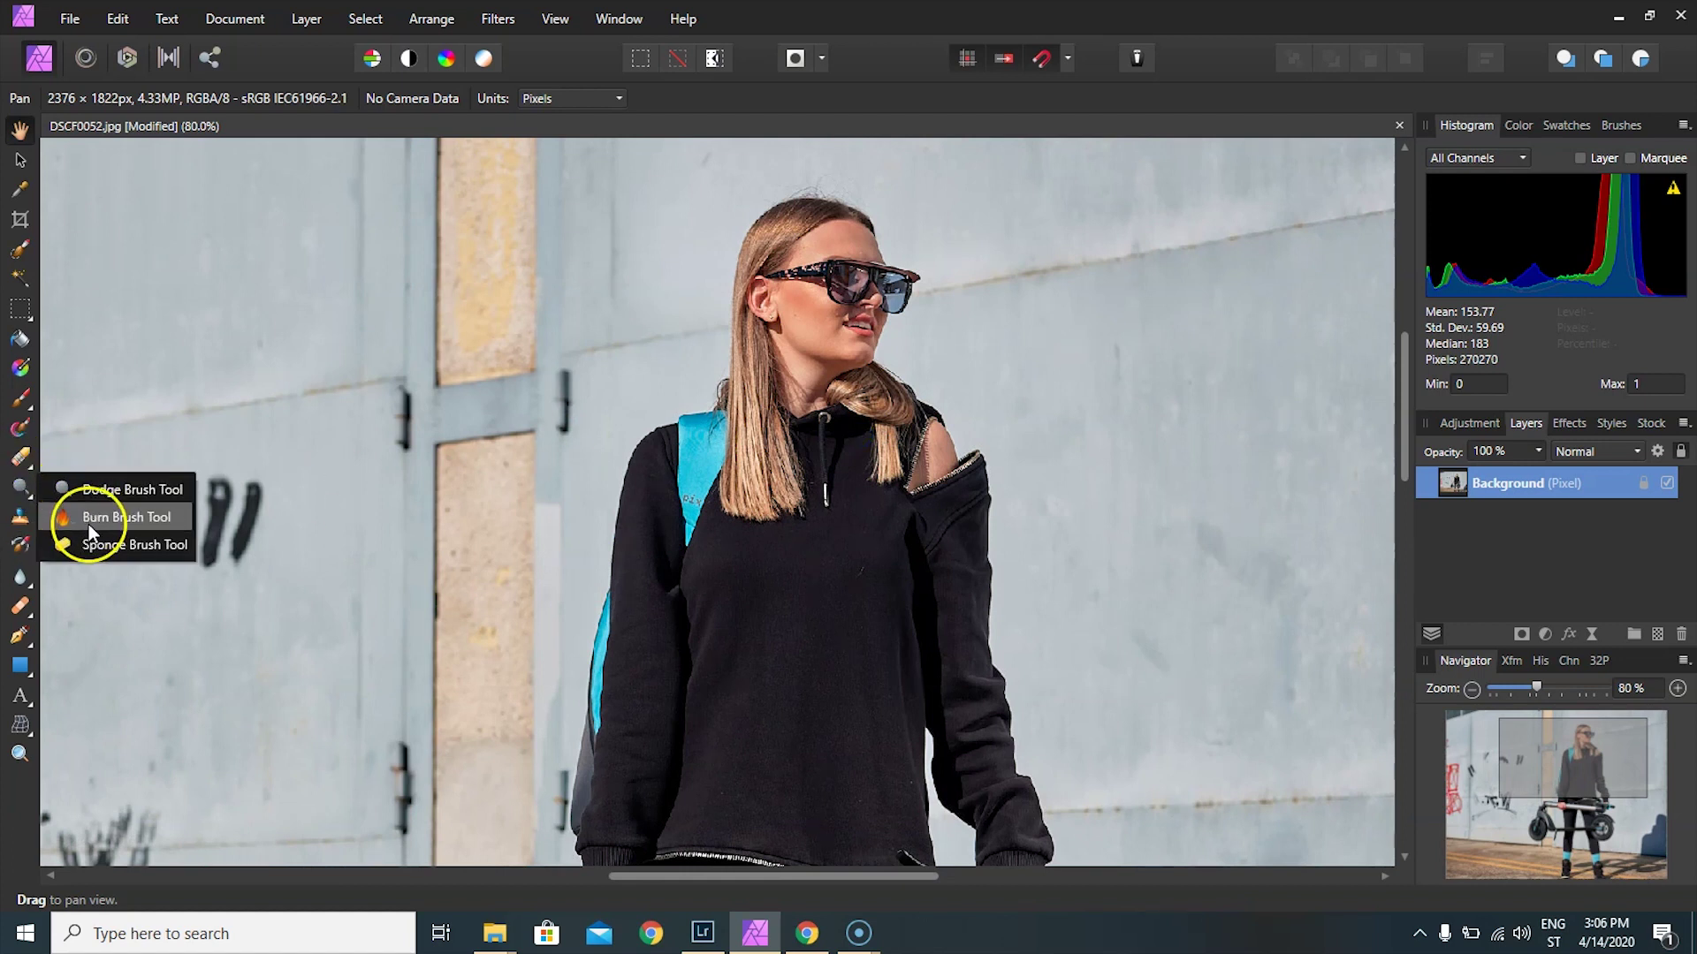
left_click(24, 458)
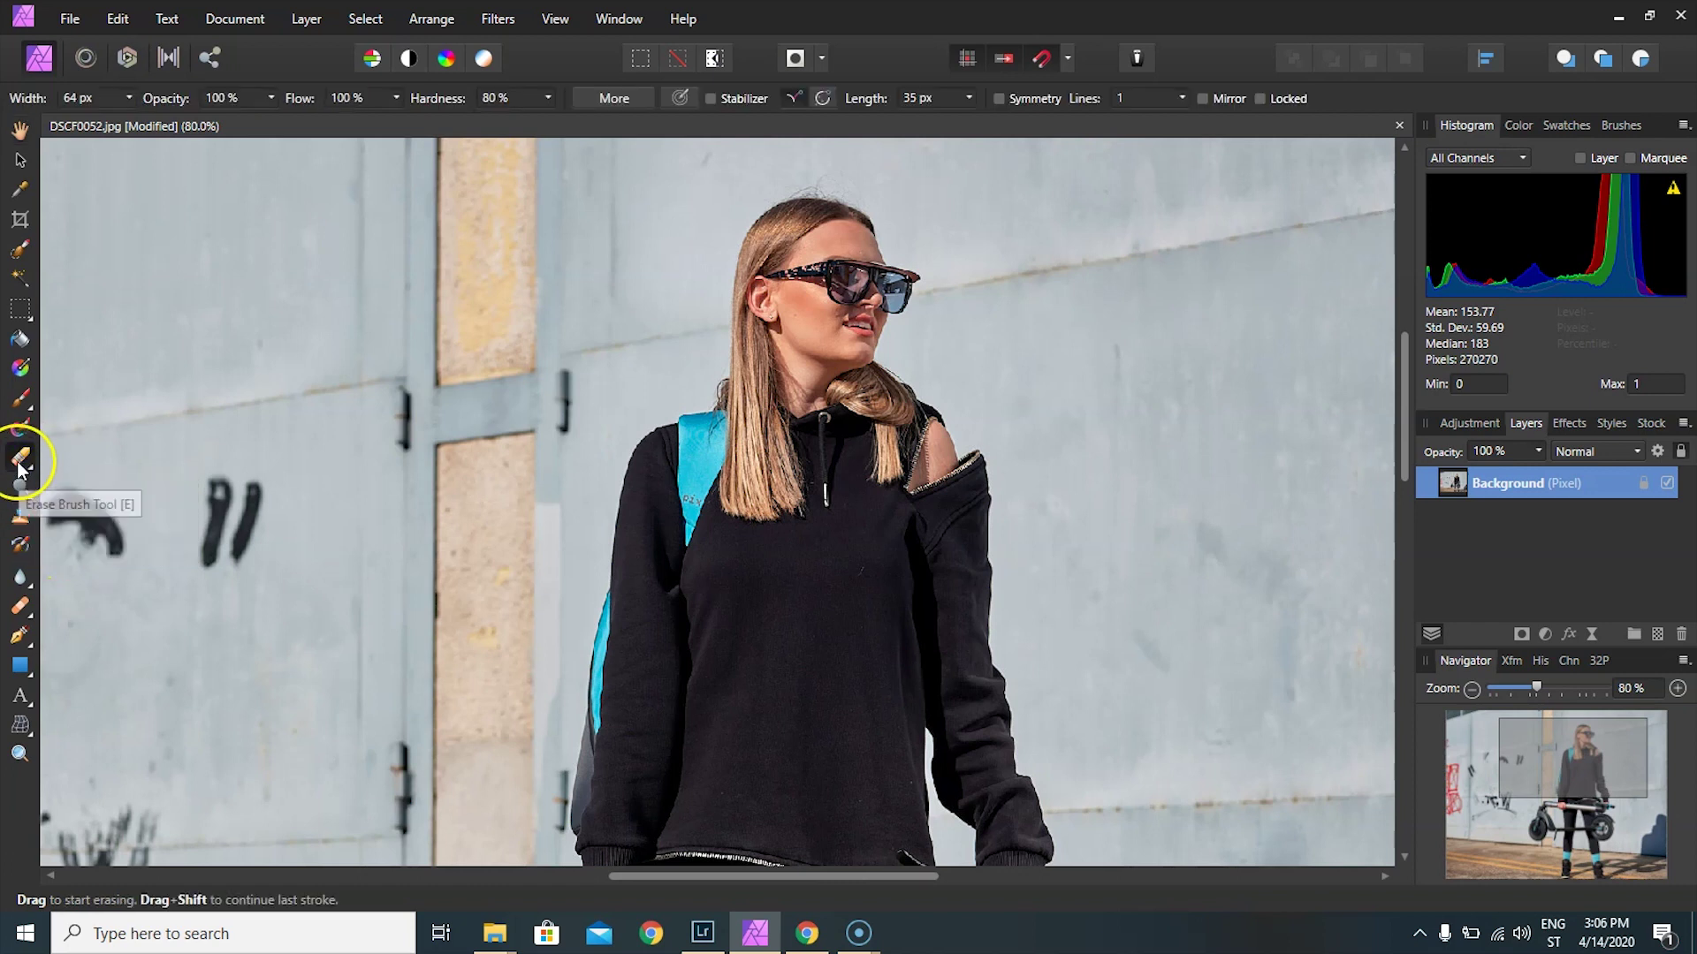
left_click(20, 522)
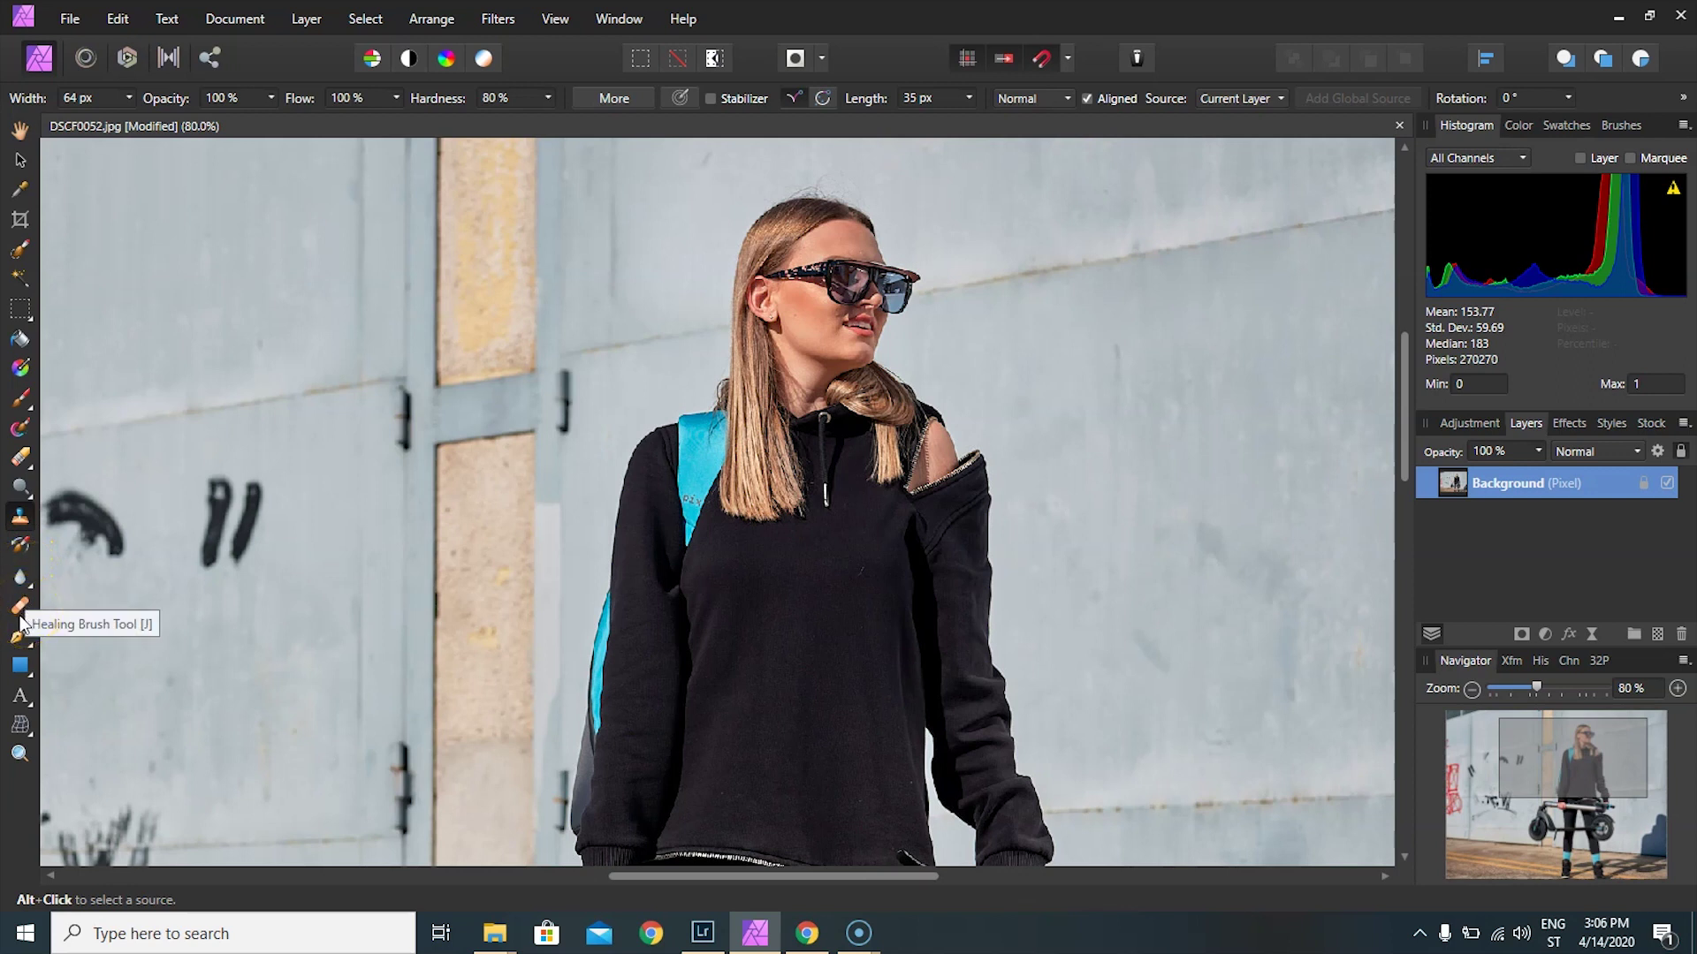
- Browse the text tools, then zoom out and pan until the whole cropped photo fits
left_click(19, 699)
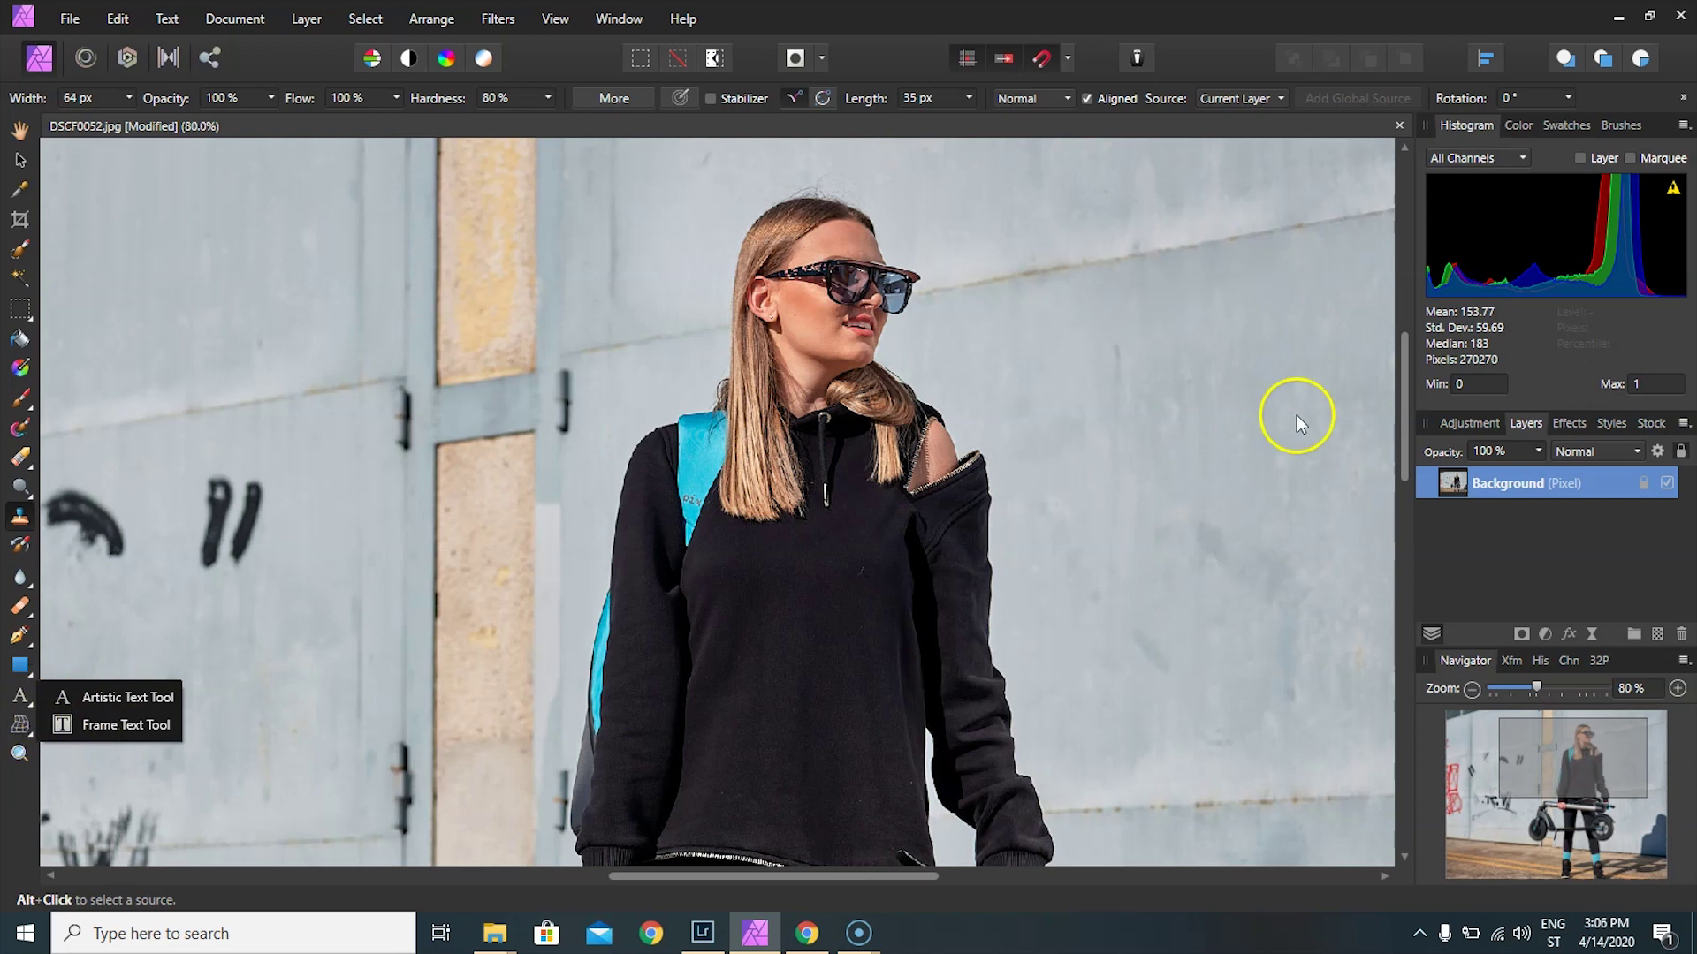
left_click_drag(1537, 687, 1509, 688)
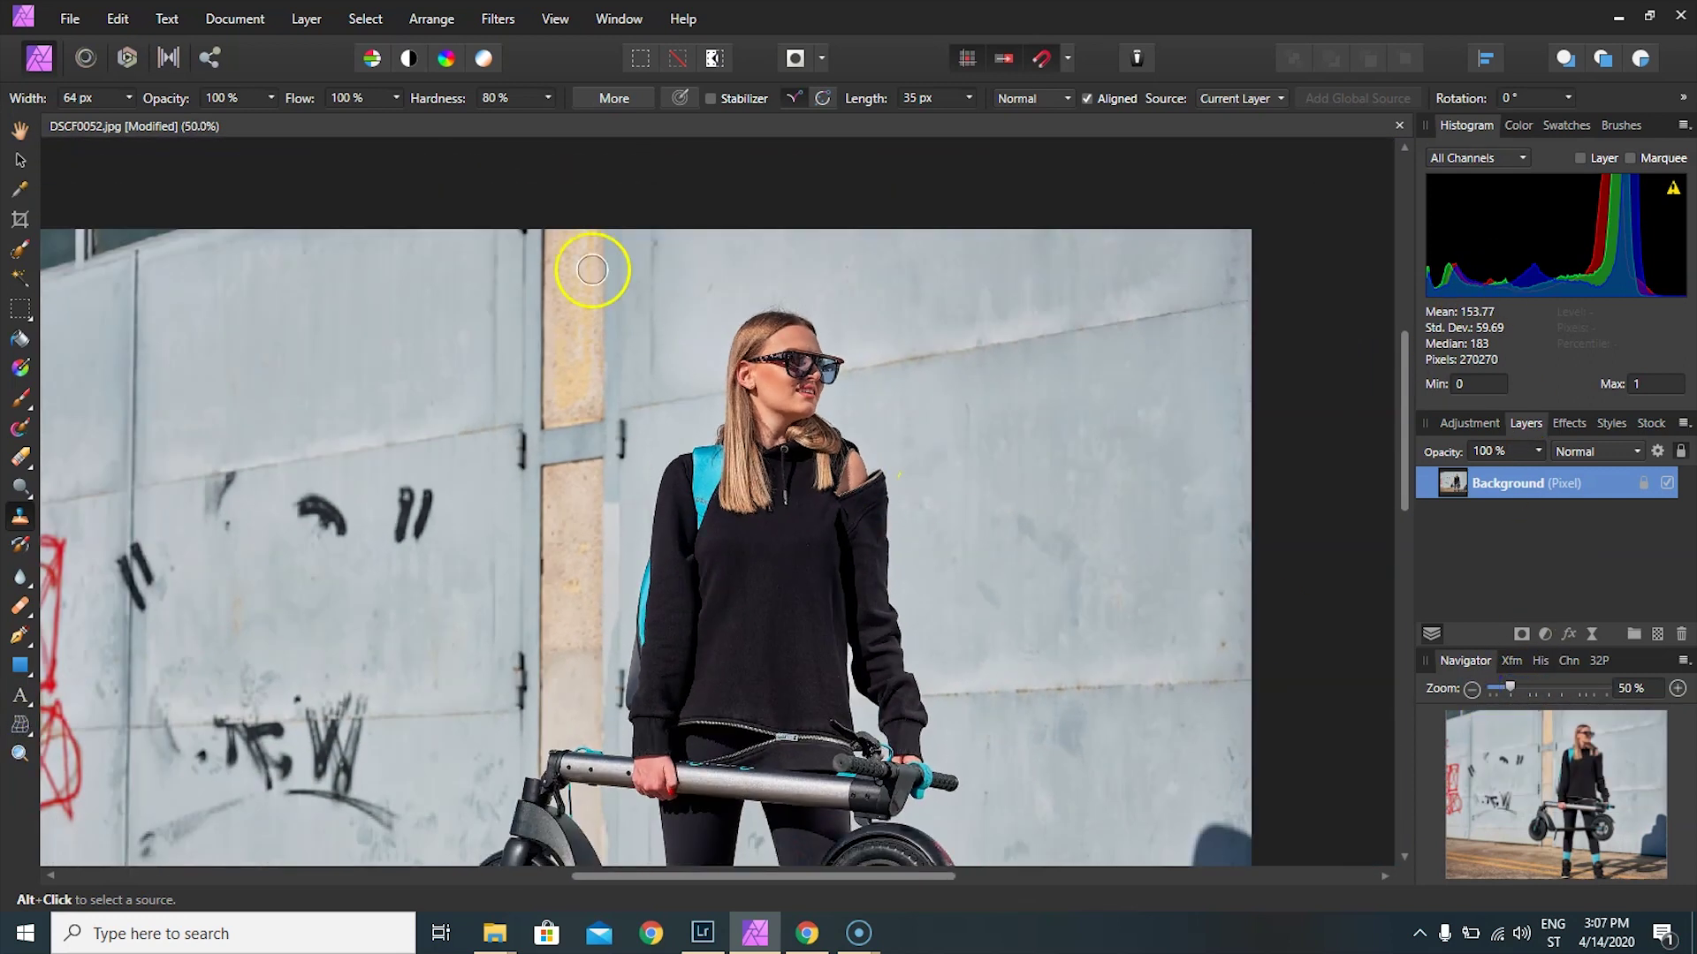
left_click(18, 129)
left_click_drag(569, 447, 704, 372)
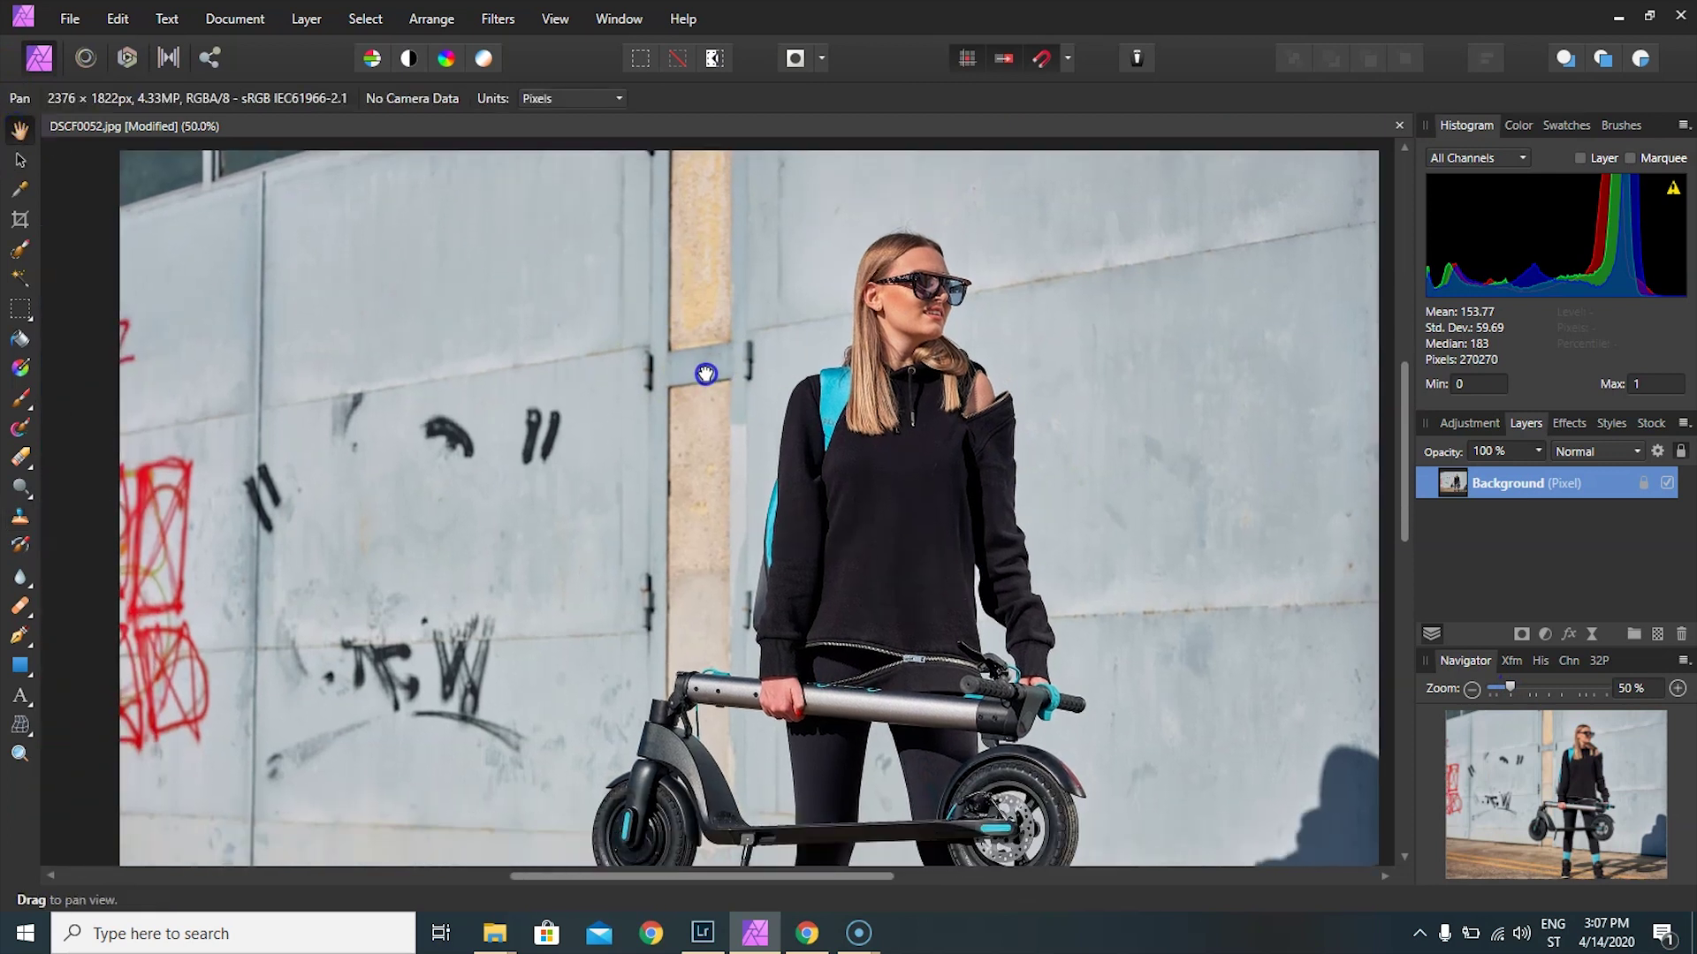
left_click(1470, 689)
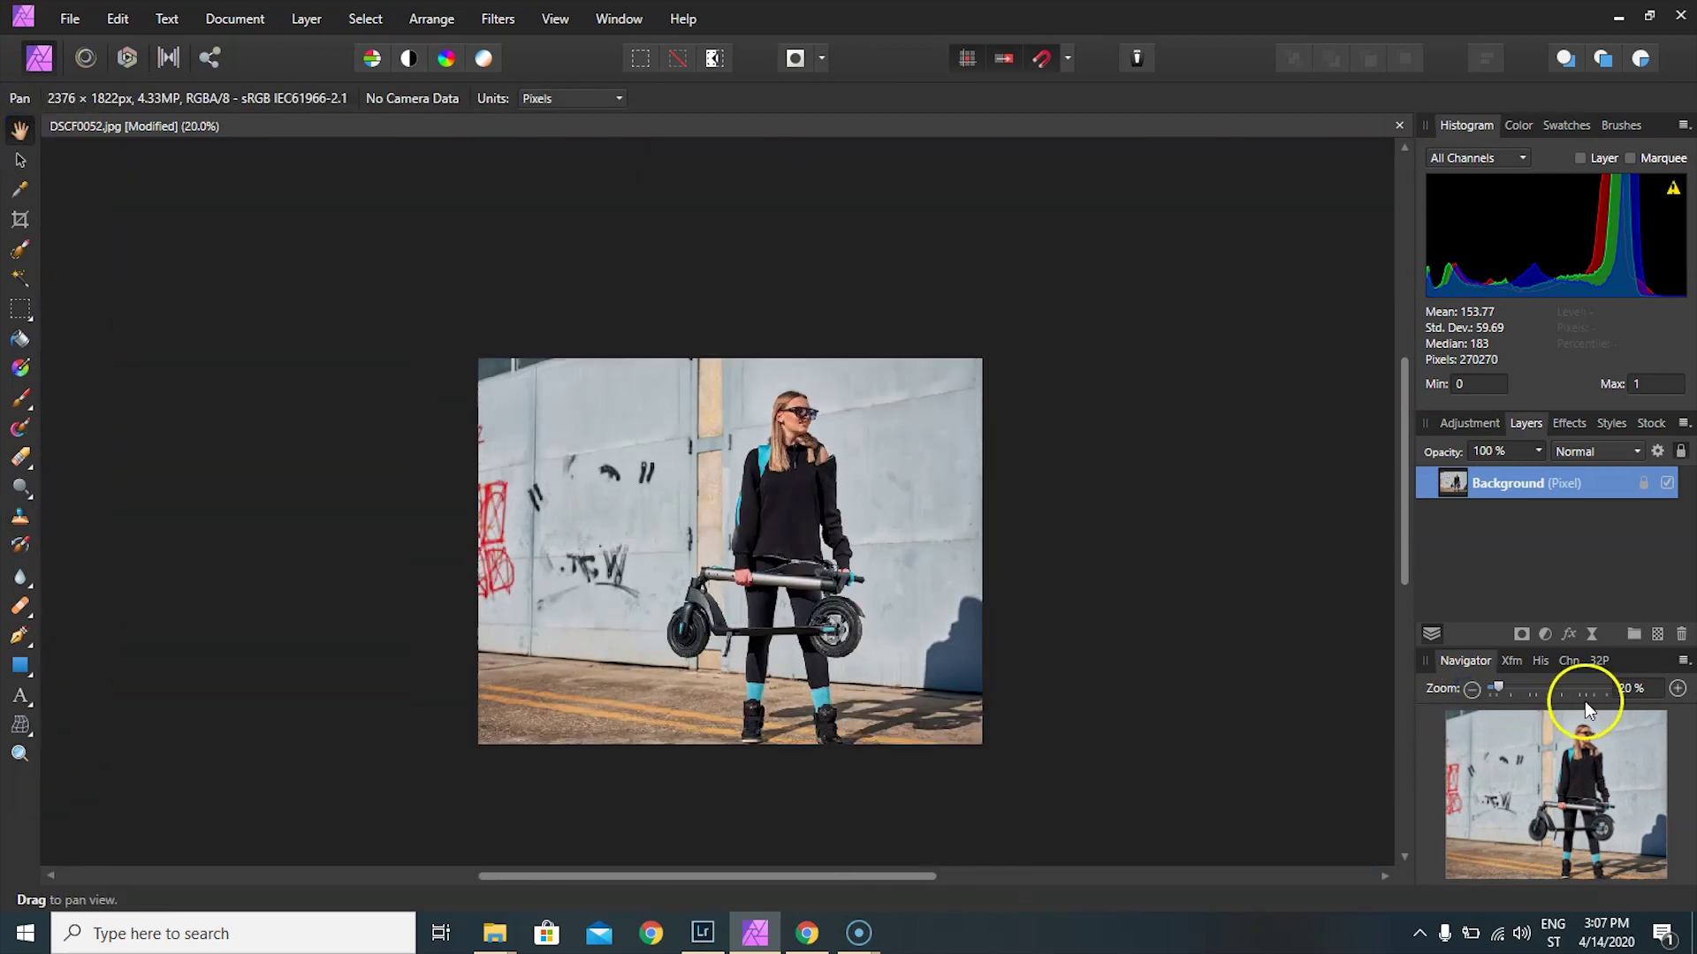
left_click(1676, 689)
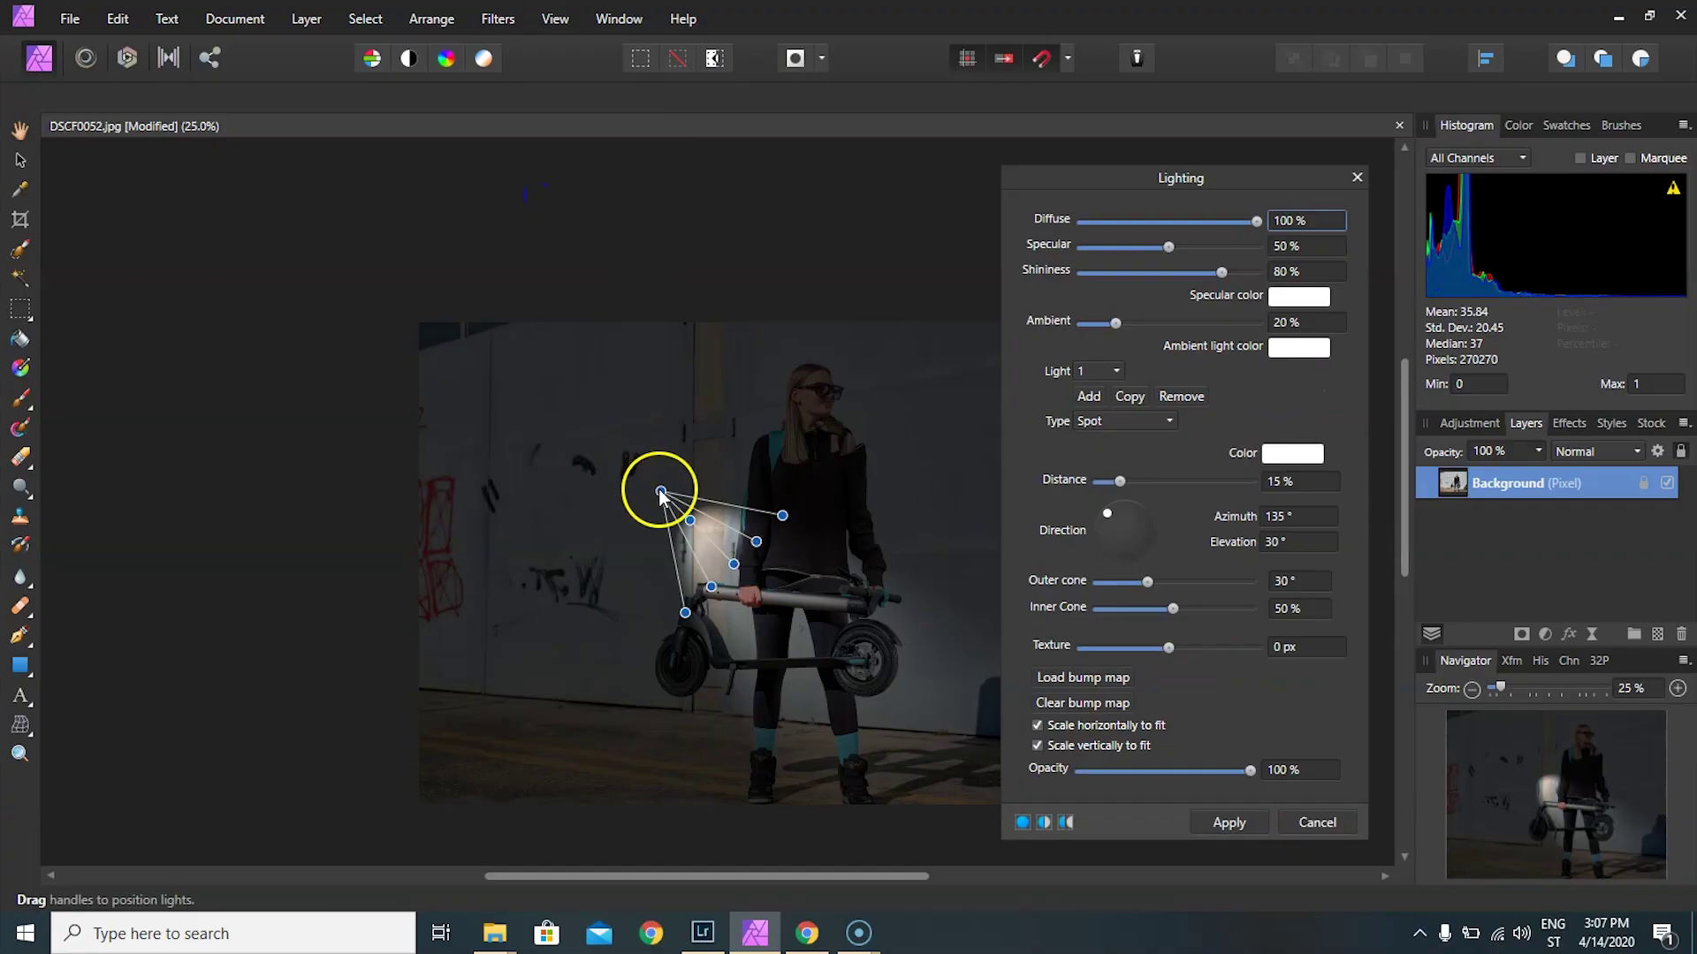
- Move the Lighting spotlight to the top-left, adjust its cone and elevation, then cancel
left_click_drag(661, 491, 471, 325)
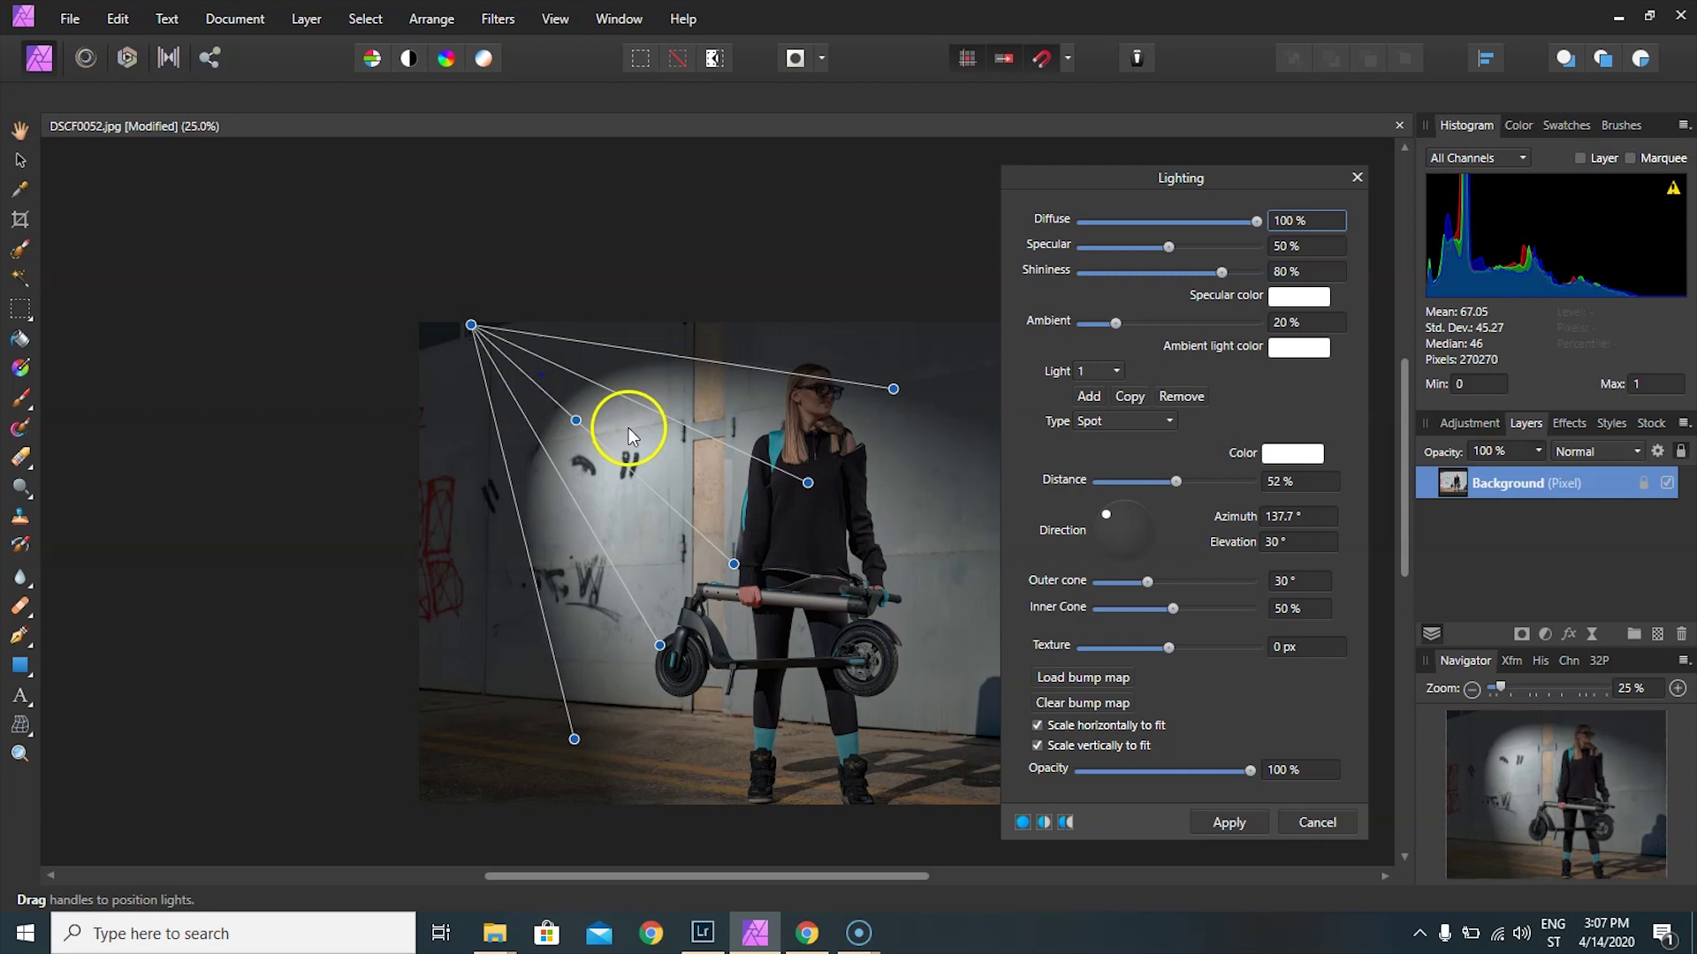
left_click_drag(892, 383, 932, 345)
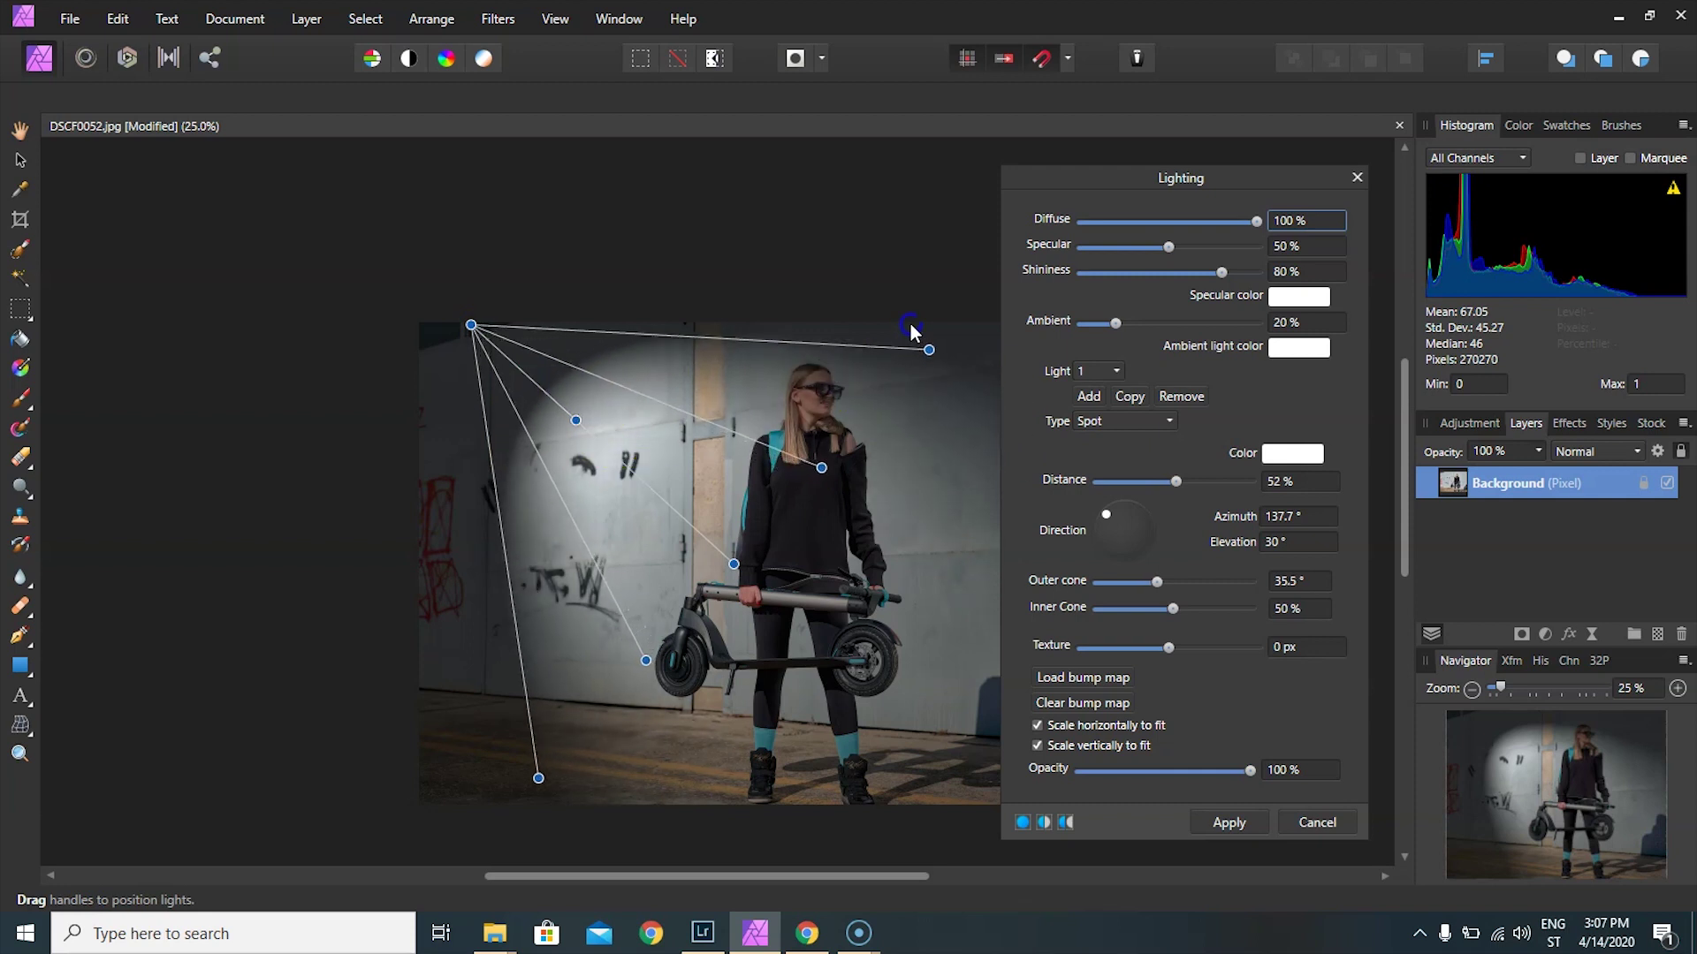
left_click_drag(533, 781, 547, 776)
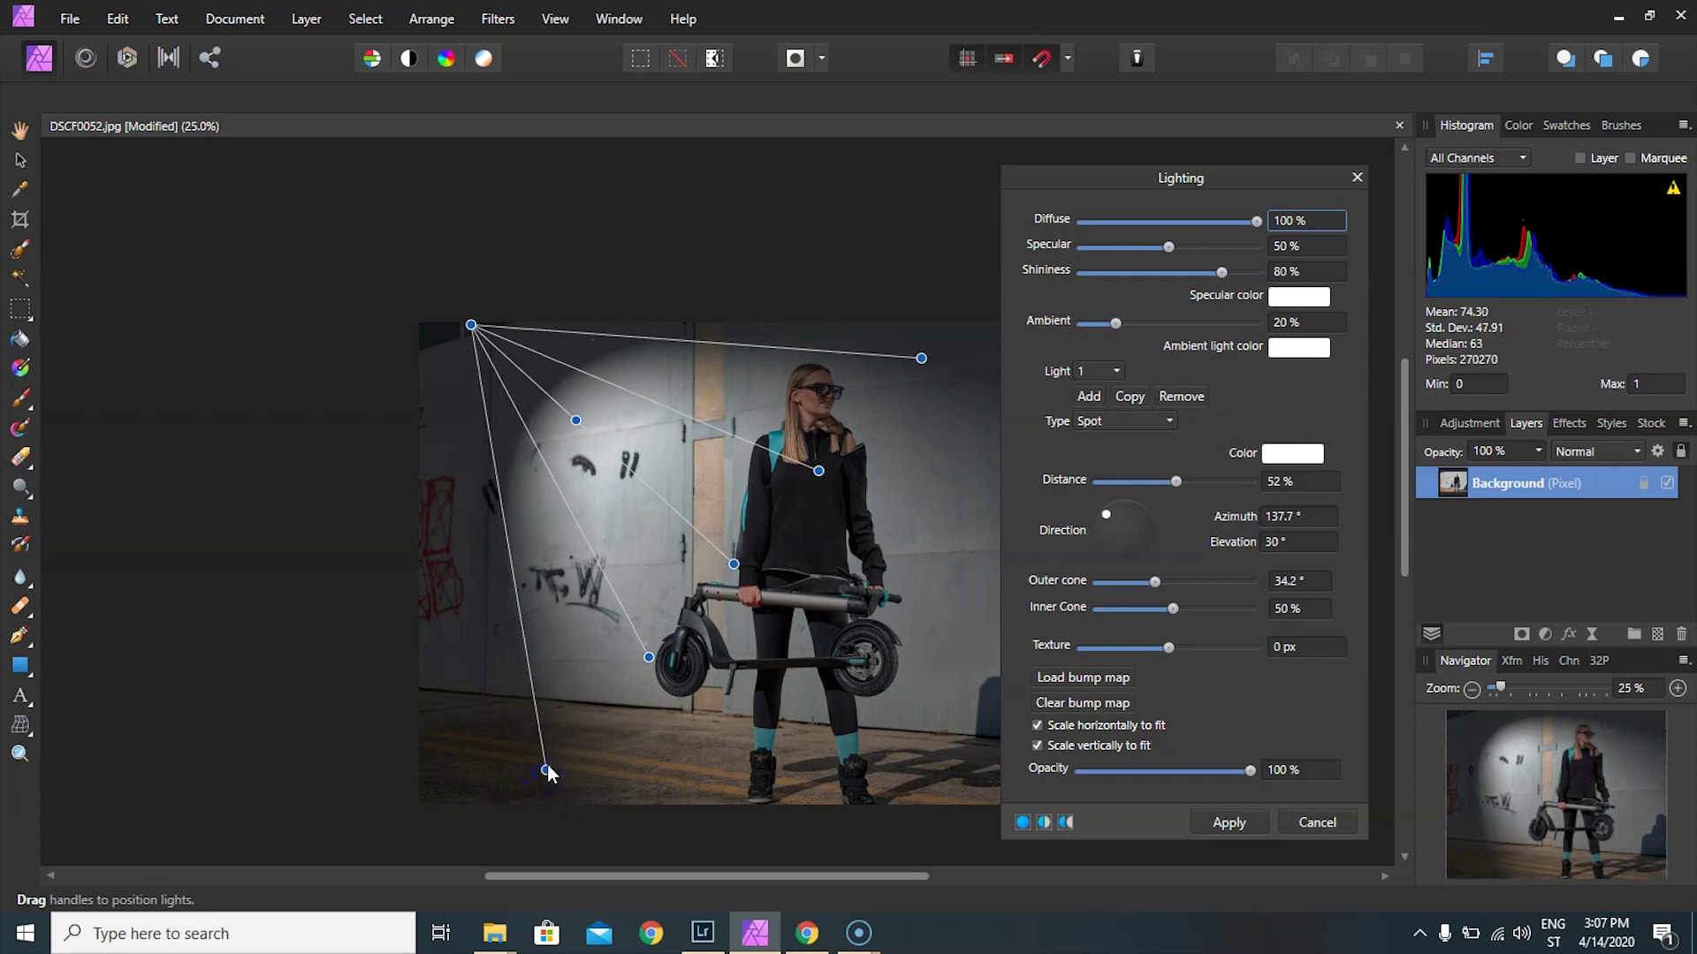
left_click_drag(570, 430, 502, 368)
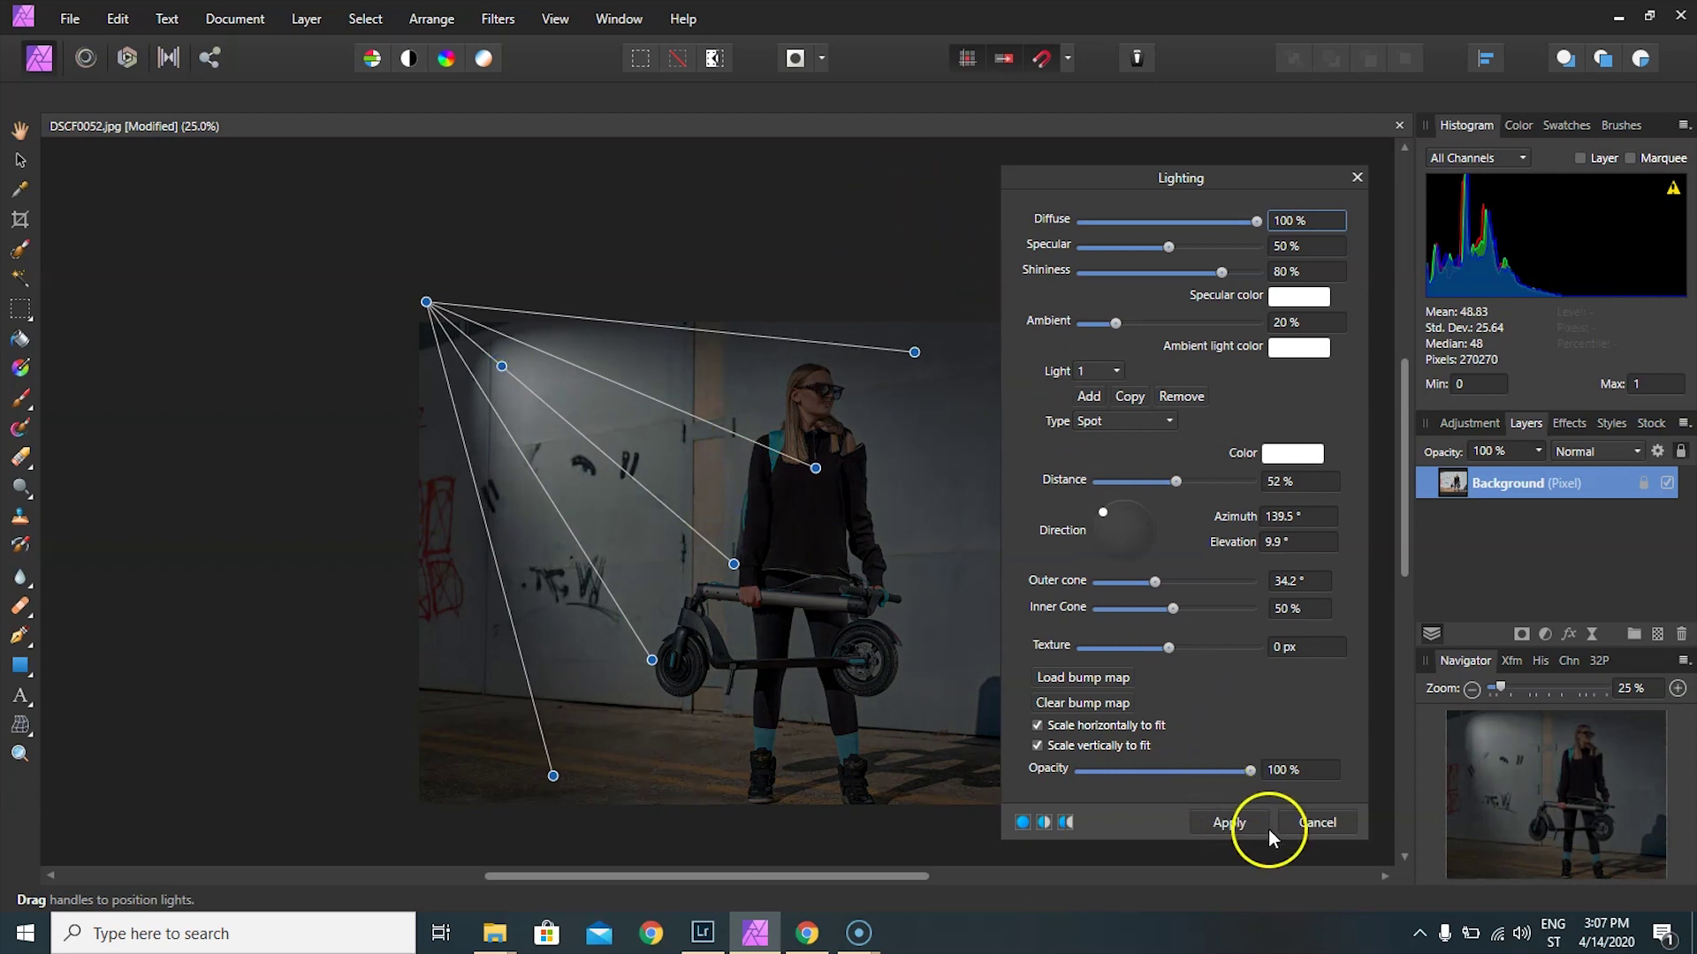
left_click(1325, 825)
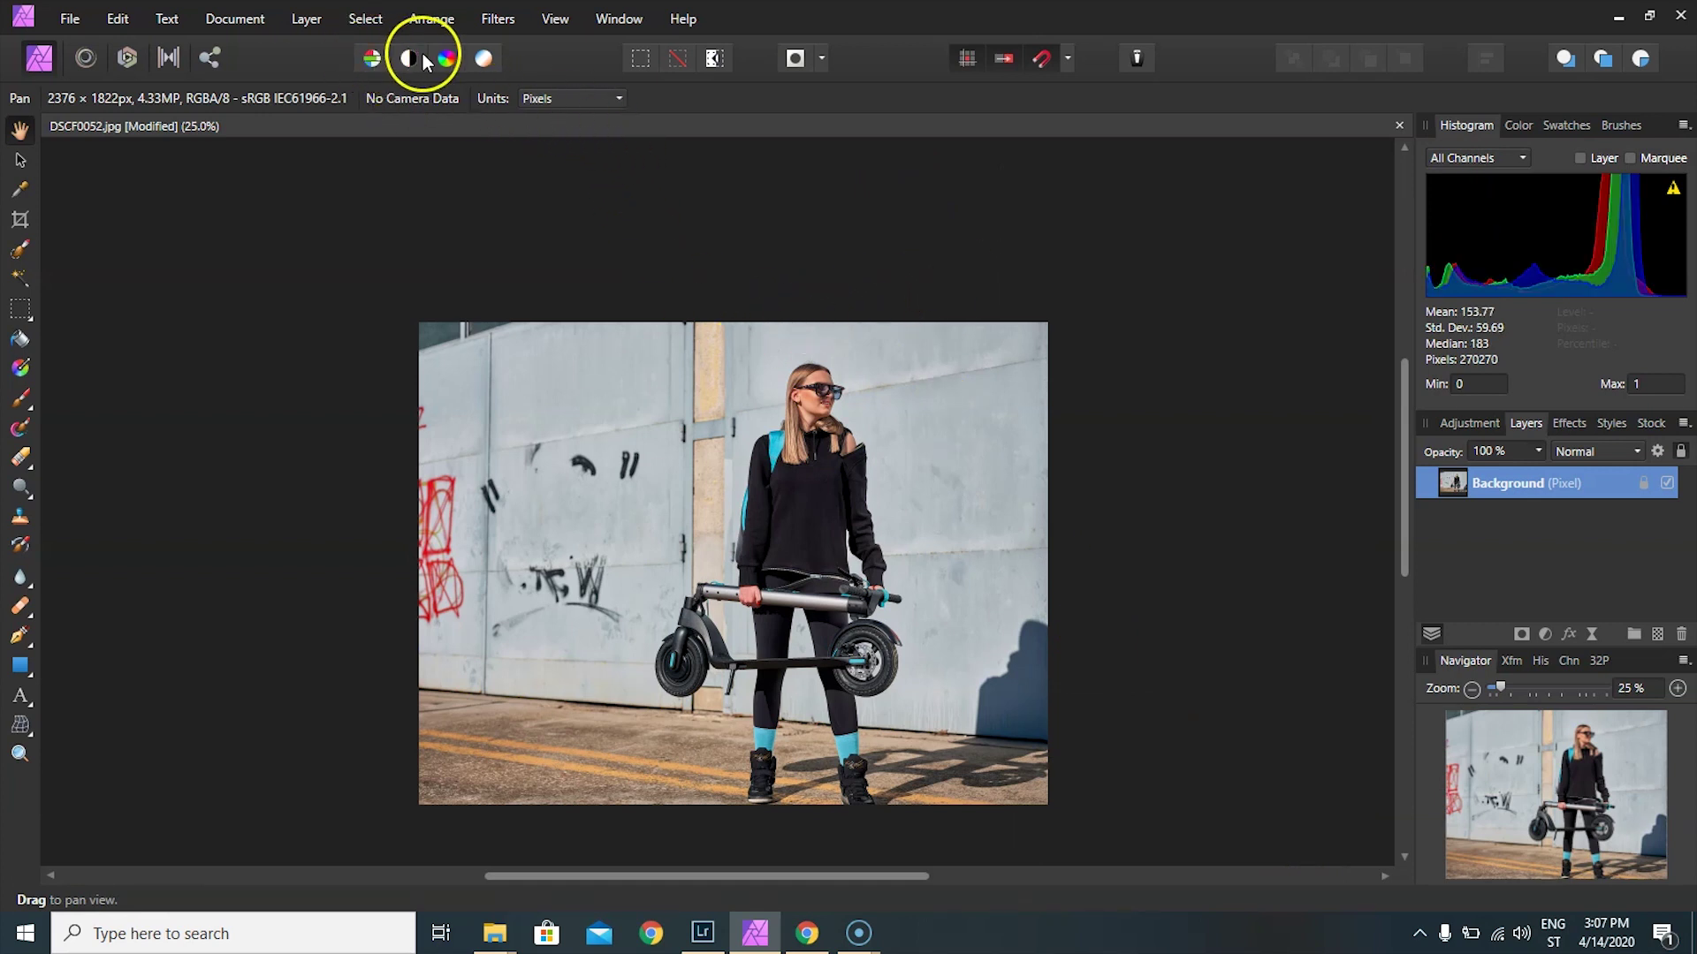
- Add a Levels adjustment, test black and white levels, and set Output Black to 4%
left_click(1466, 423)
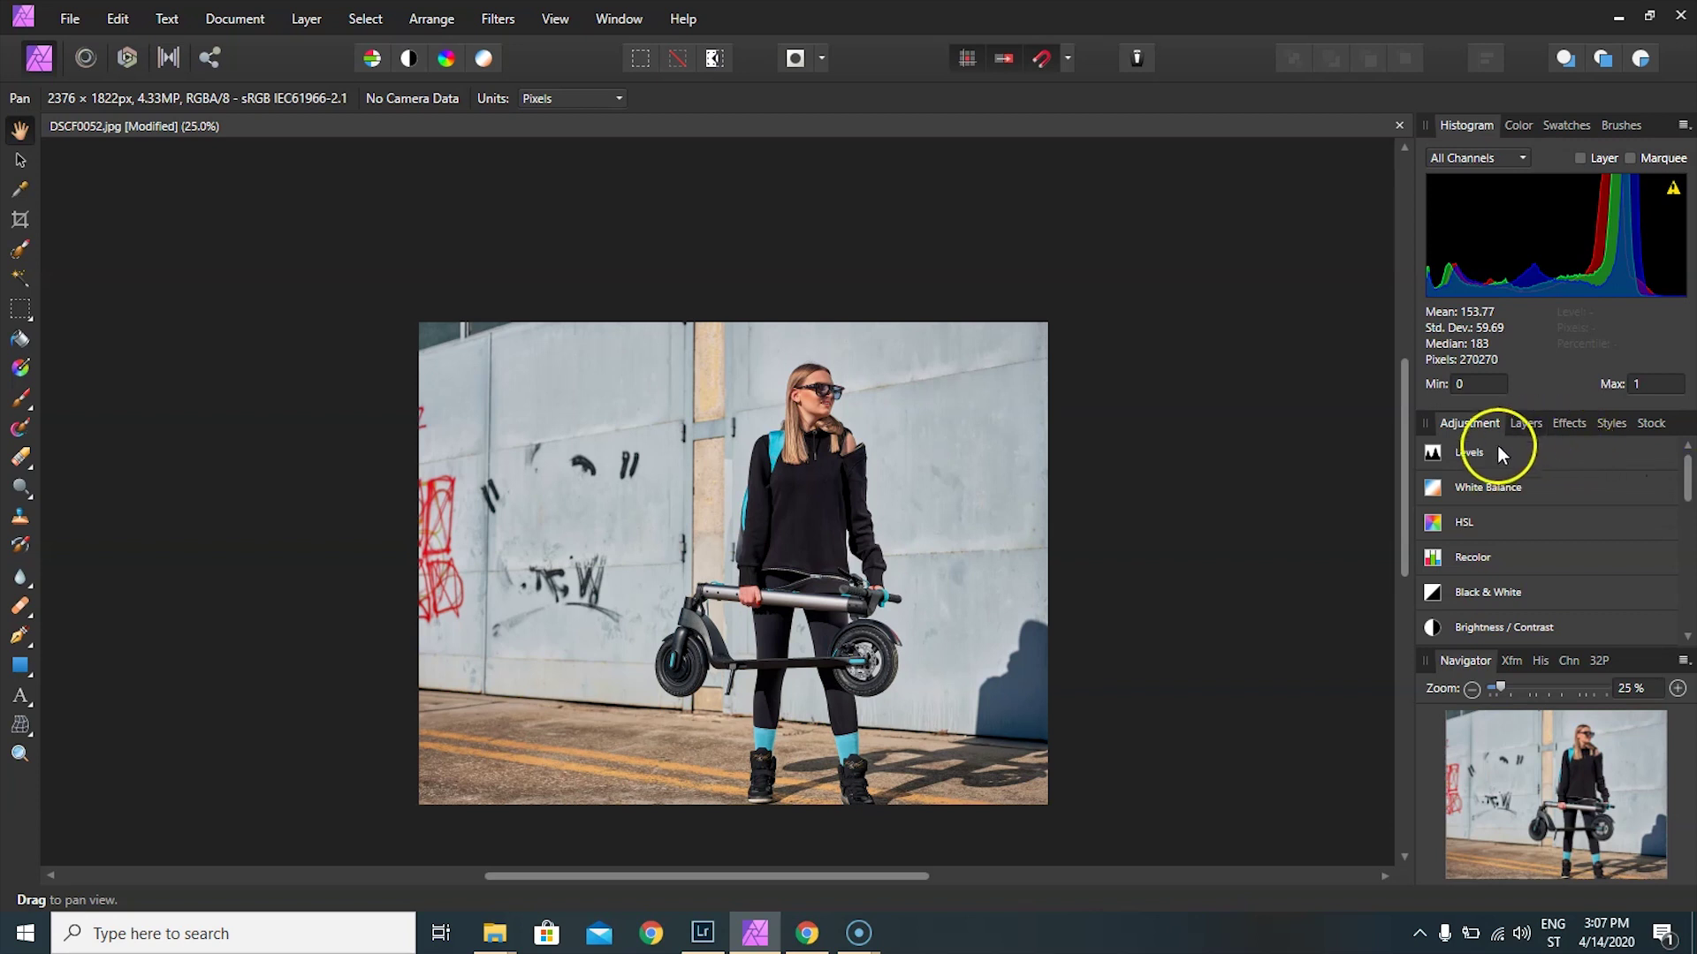
left_click(1523, 426)
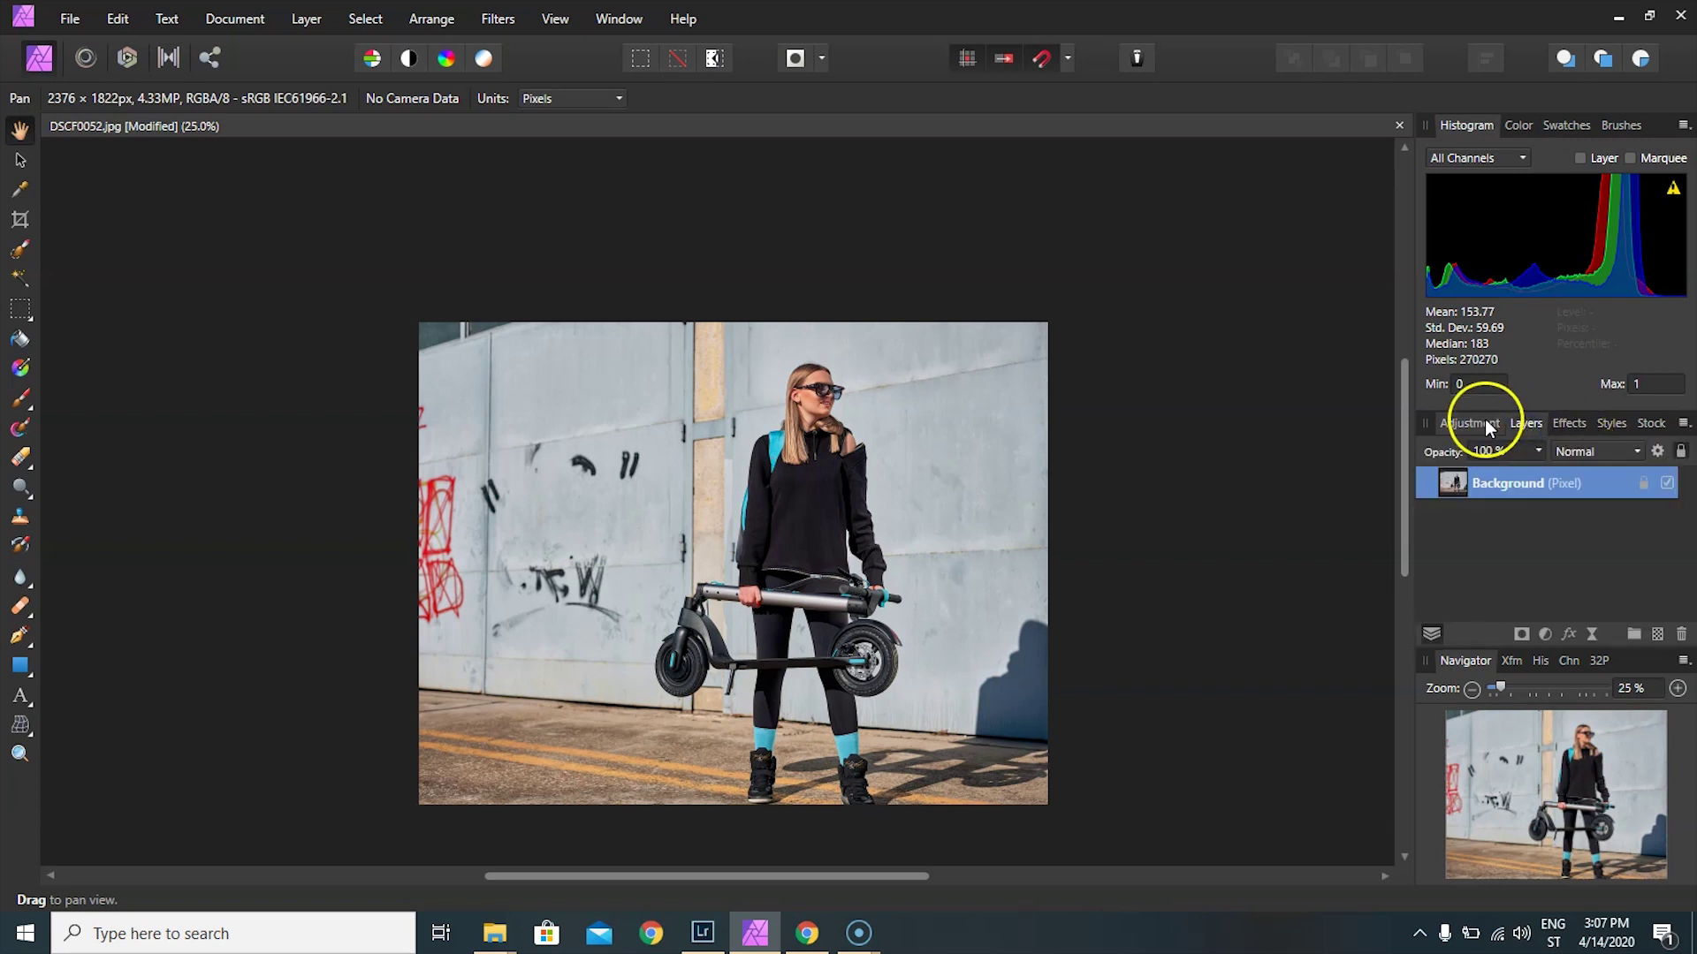
left_click(1483, 424)
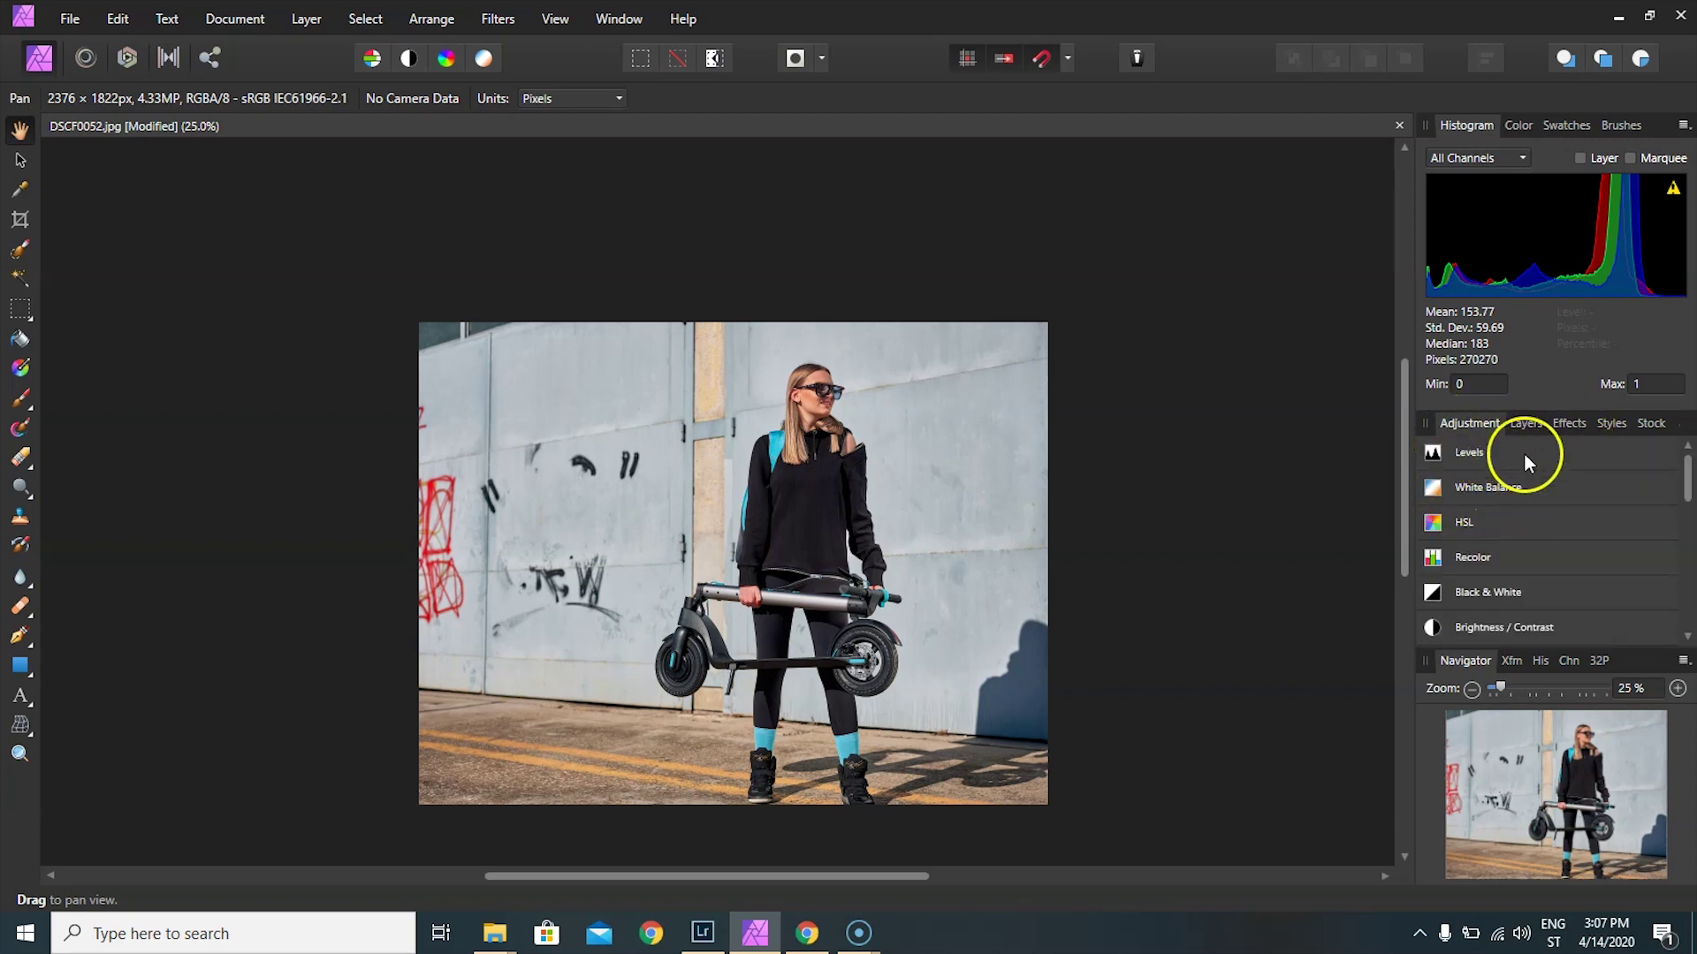
left_click(1524, 454)
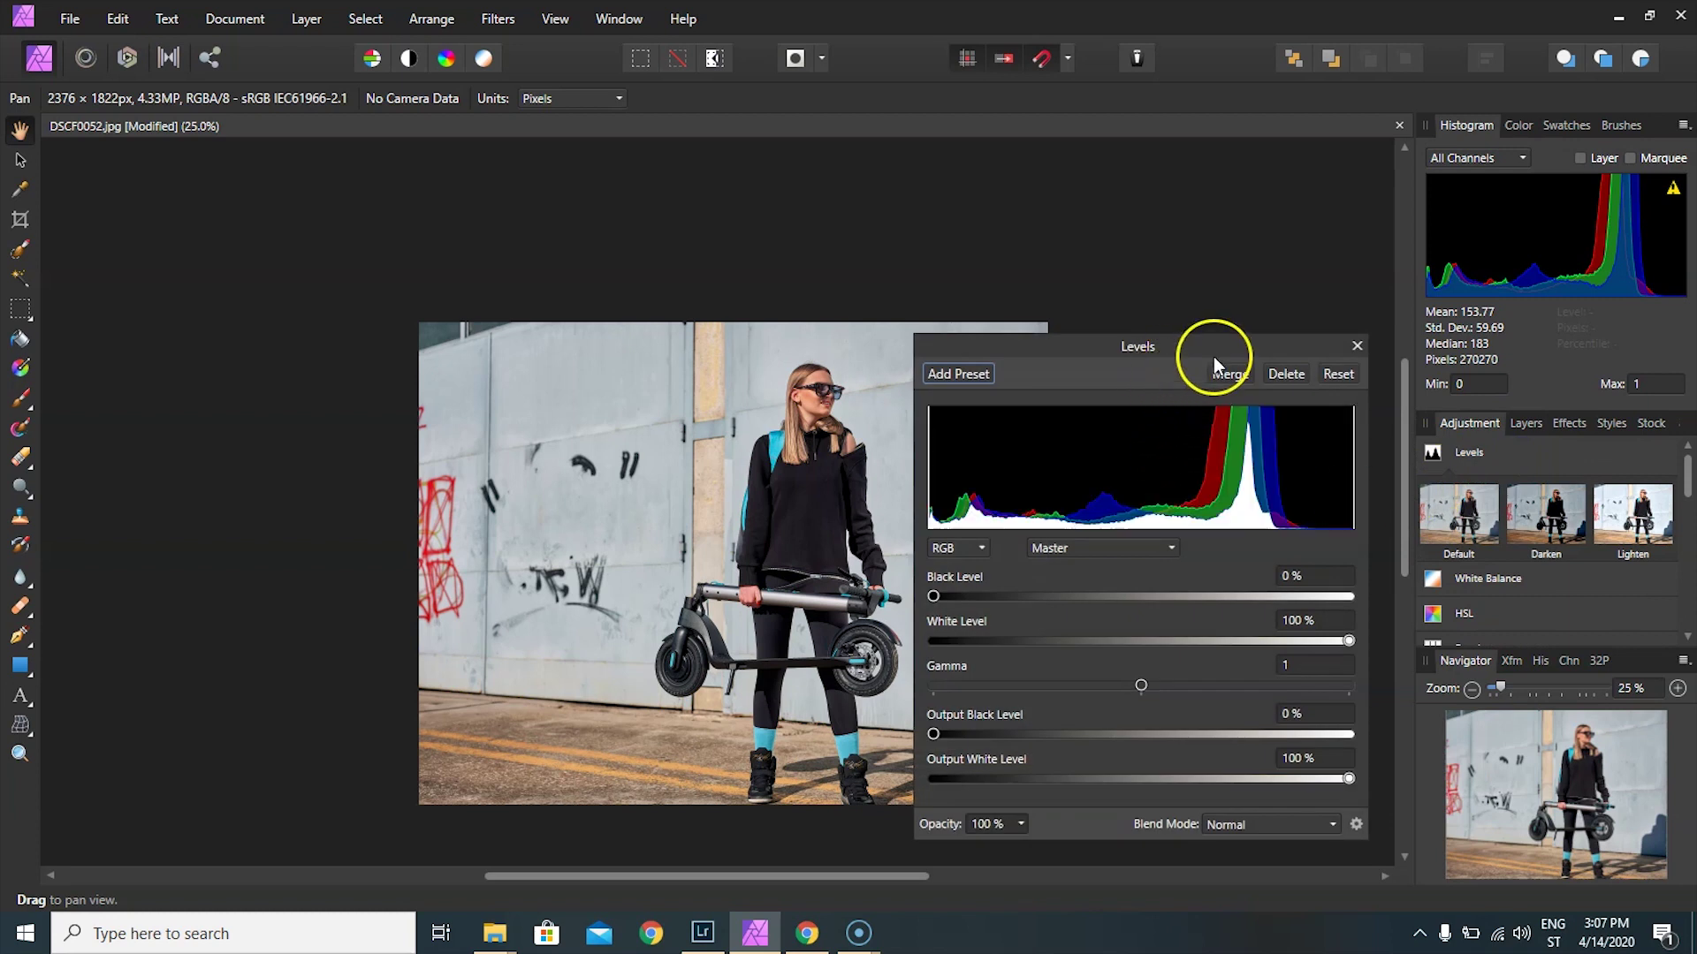
left_click_drag(1214, 357, 1230, 260)
mouse_move(937, 504)
left_mouse_down()
mouse_move(983, 501)
mouse_move(950, 499)
left_mouse_up()
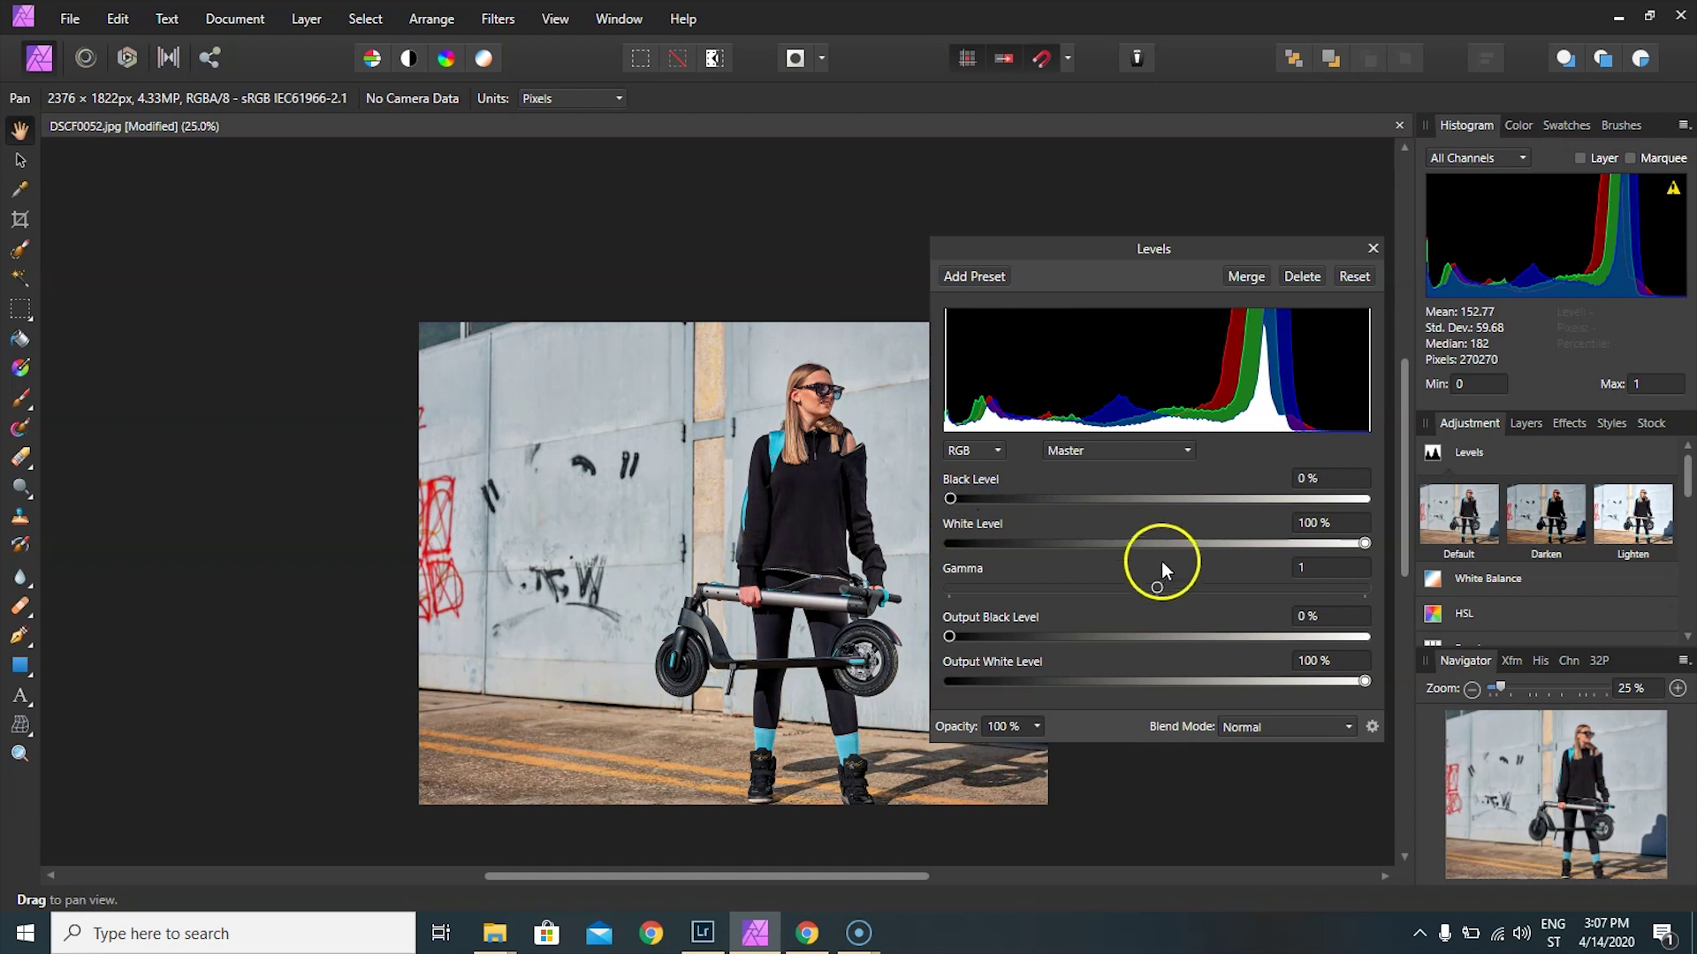
mouse_move(1364, 543)
left_mouse_down()
mouse_move(1283, 543)
mouse_move(1368, 557)
left_mouse_up()
mouse_move(949, 636)
left_mouse_down()
mouse_move(1072, 636)
mouse_move(967, 636)
left_mouse_up()
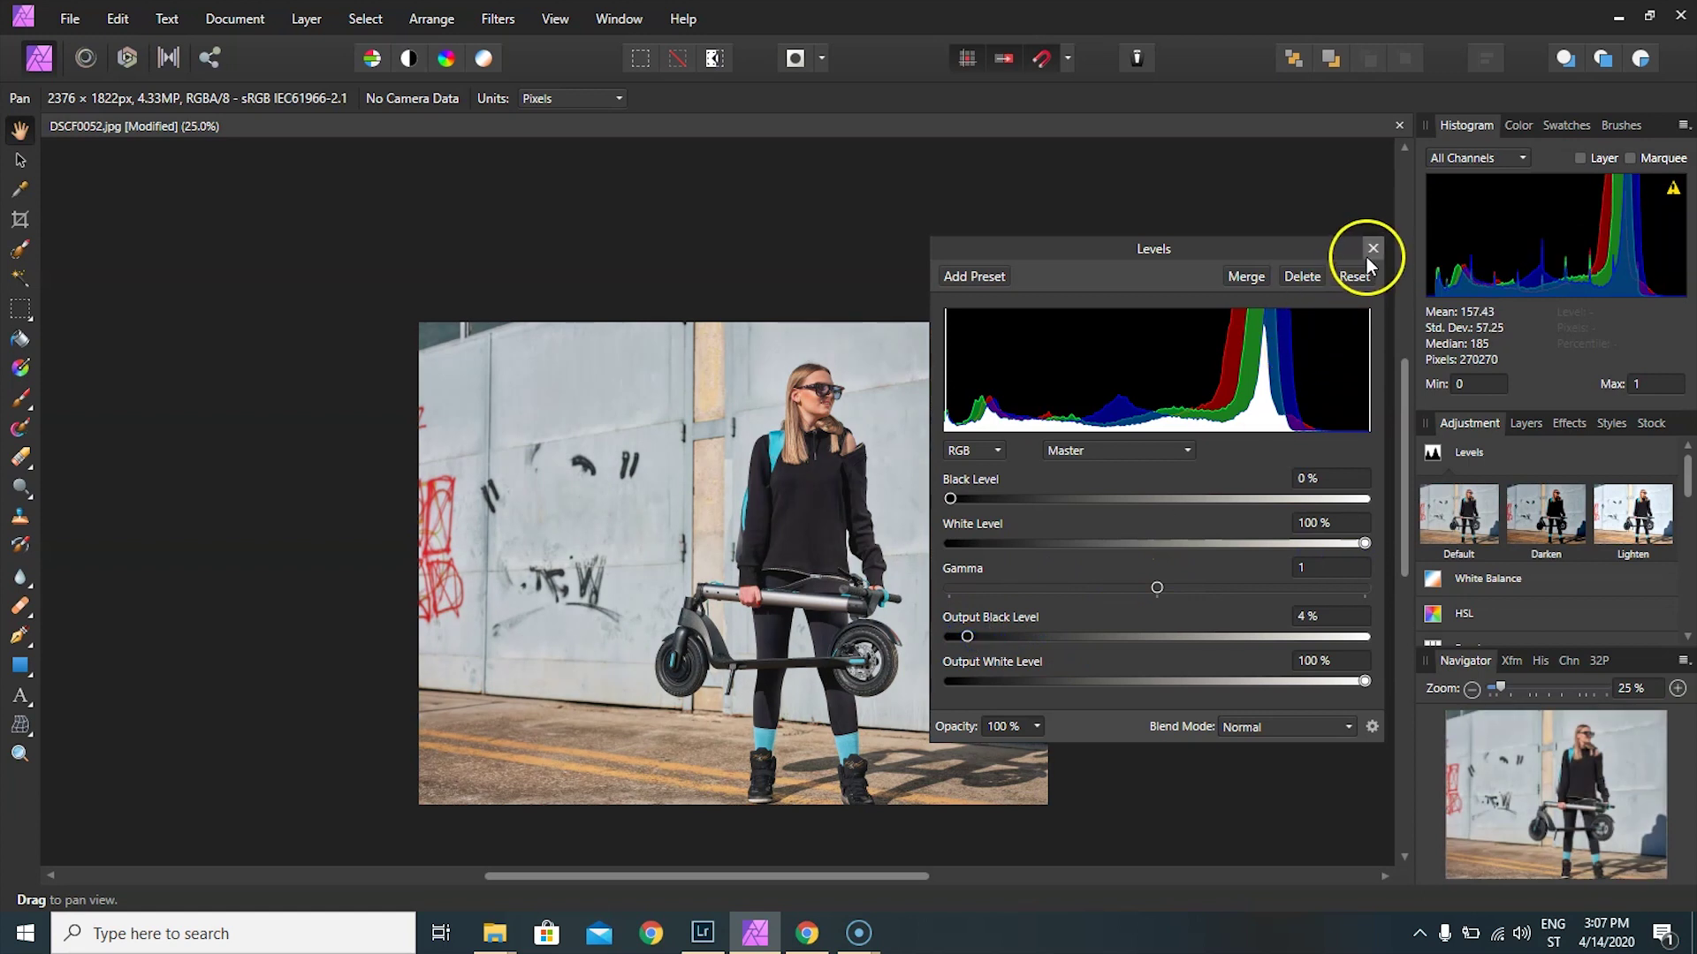
left_click(1371, 249)
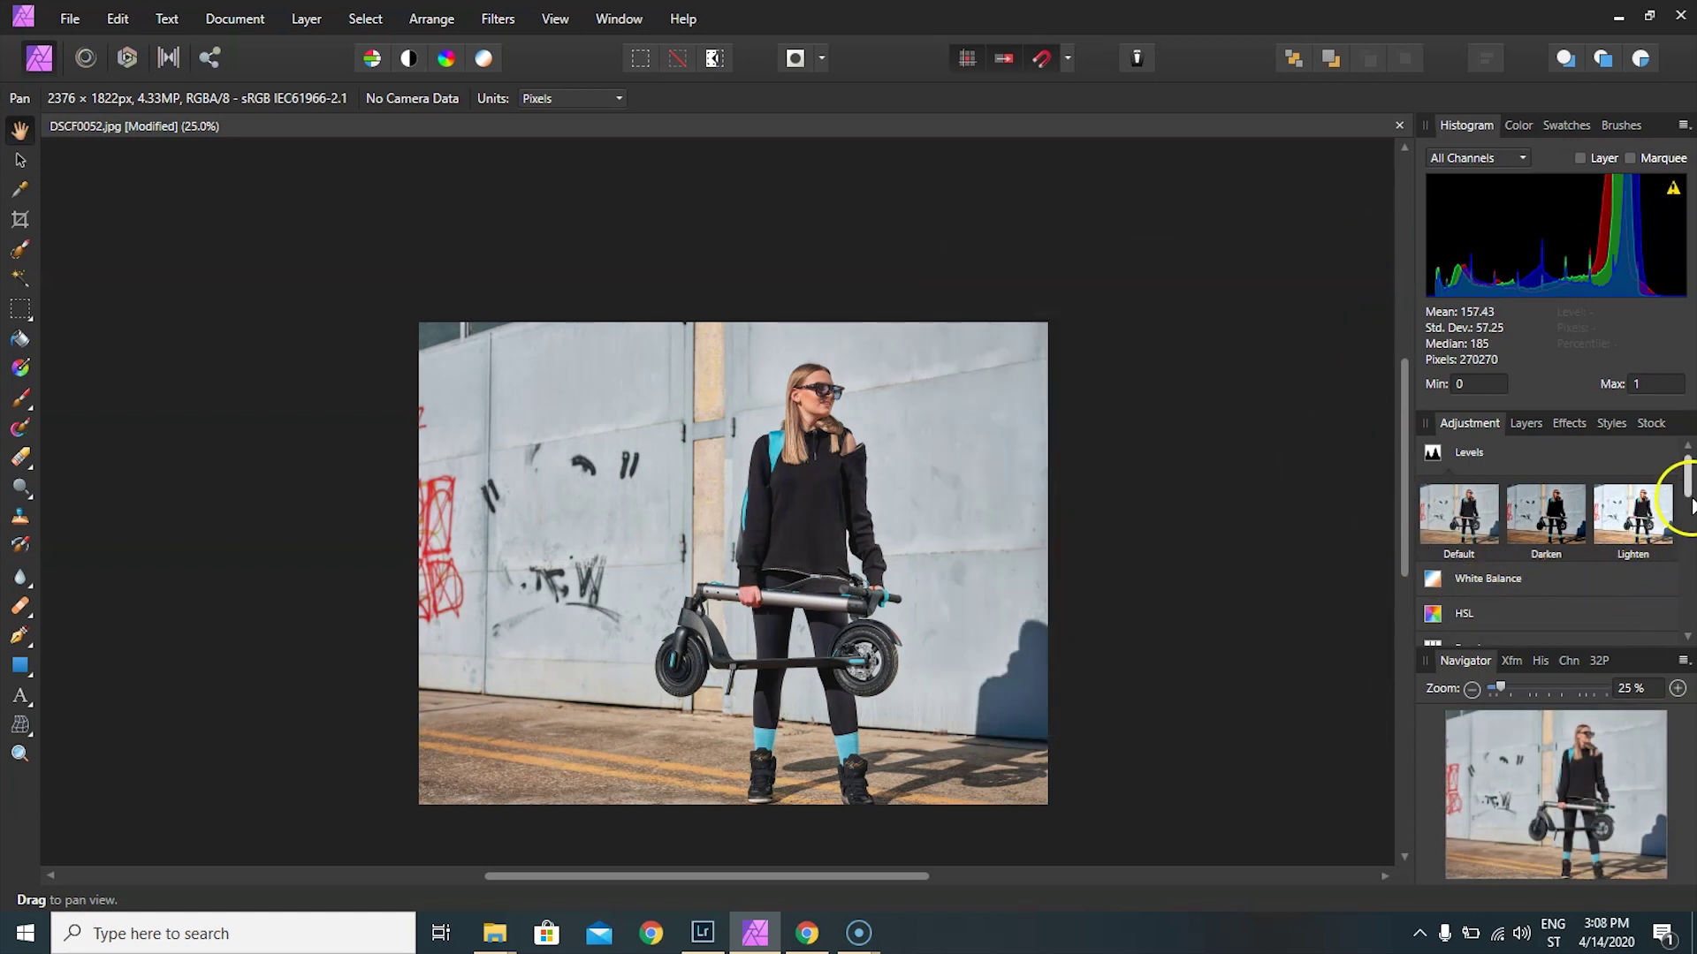
- Add a White Balance adjustment, try warming it, then apply the Default preset
scroll(1661, 495, "down", 2)
left_click(1582, 501)
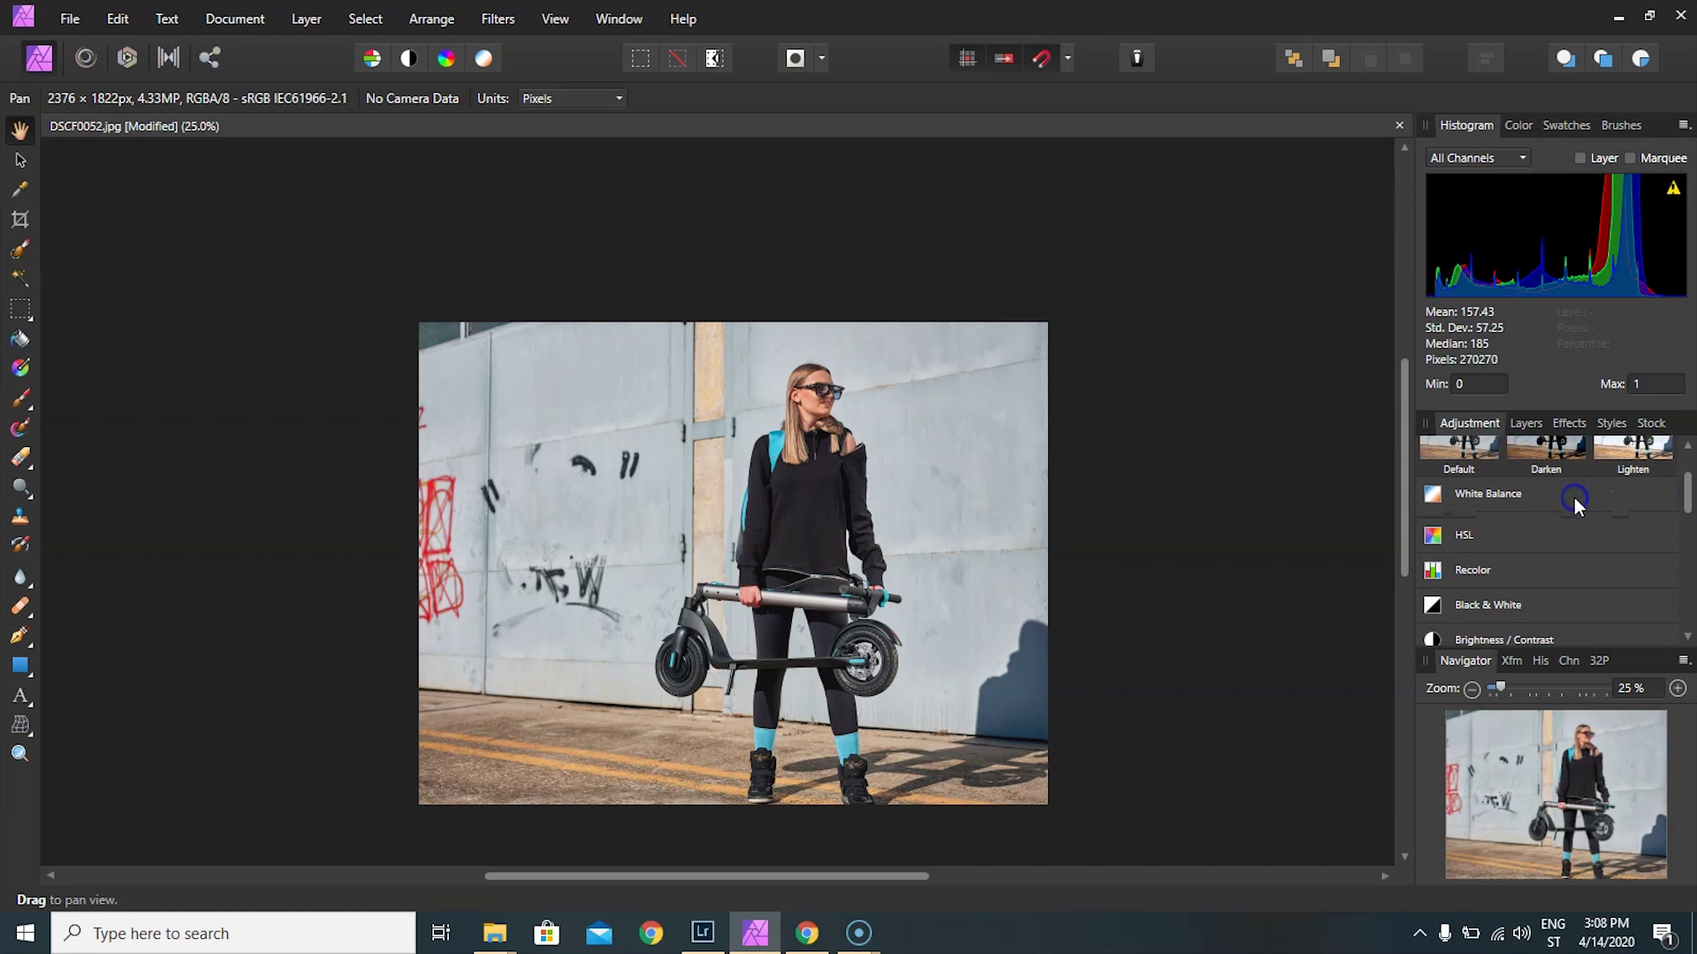
mouse_move(1122, 608)
left_mouse_down()
mouse_move(1217, 608)
mouse_move(1124, 610)
mouse_move(1170, 649)
left_mouse_up()
left_click(1373, 517)
left_click_drag(1686, 484, 1683, 495)
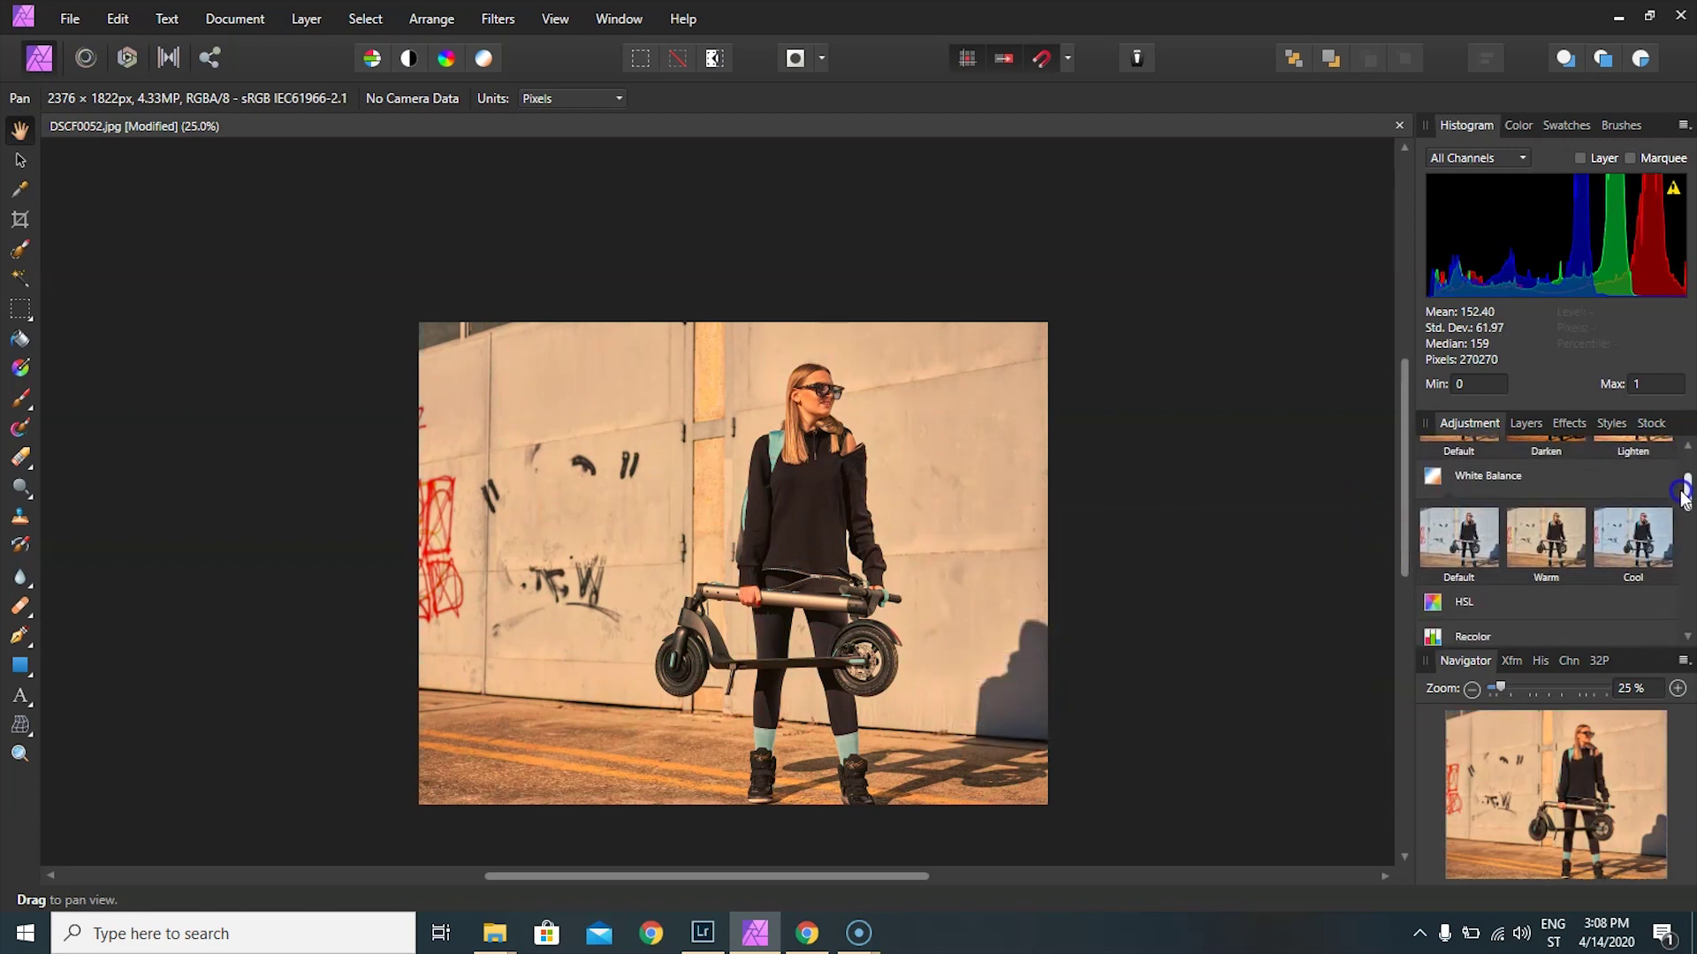
left_click(1446, 542)
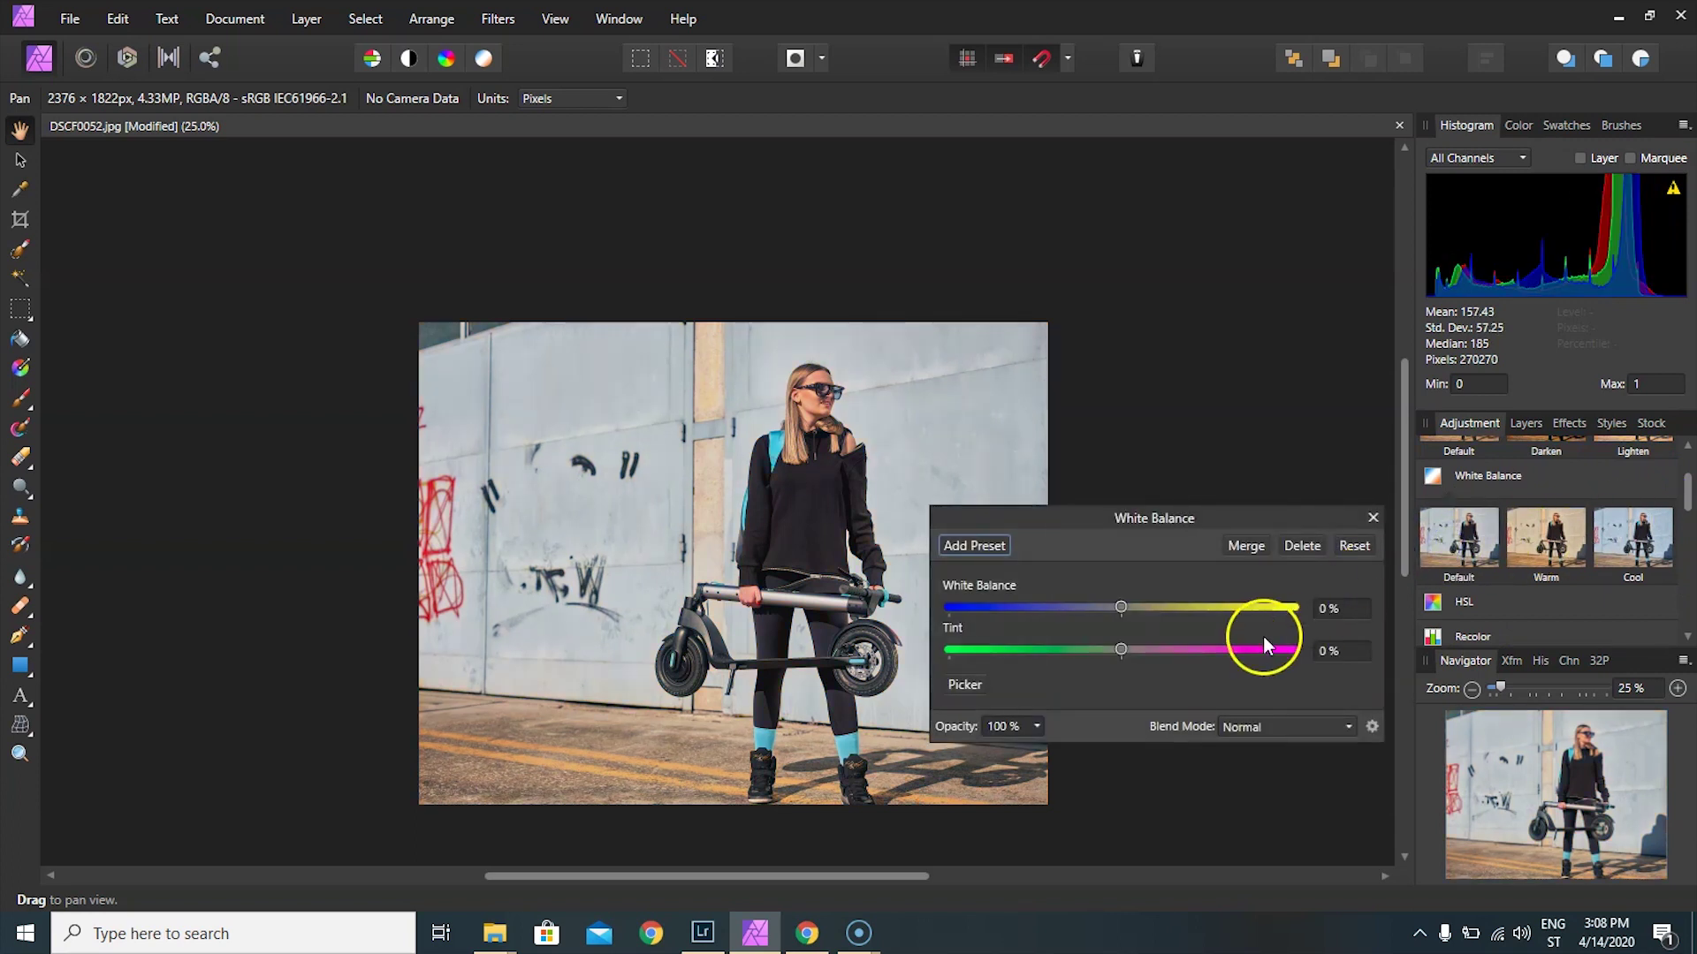
left_click(1384, 527)
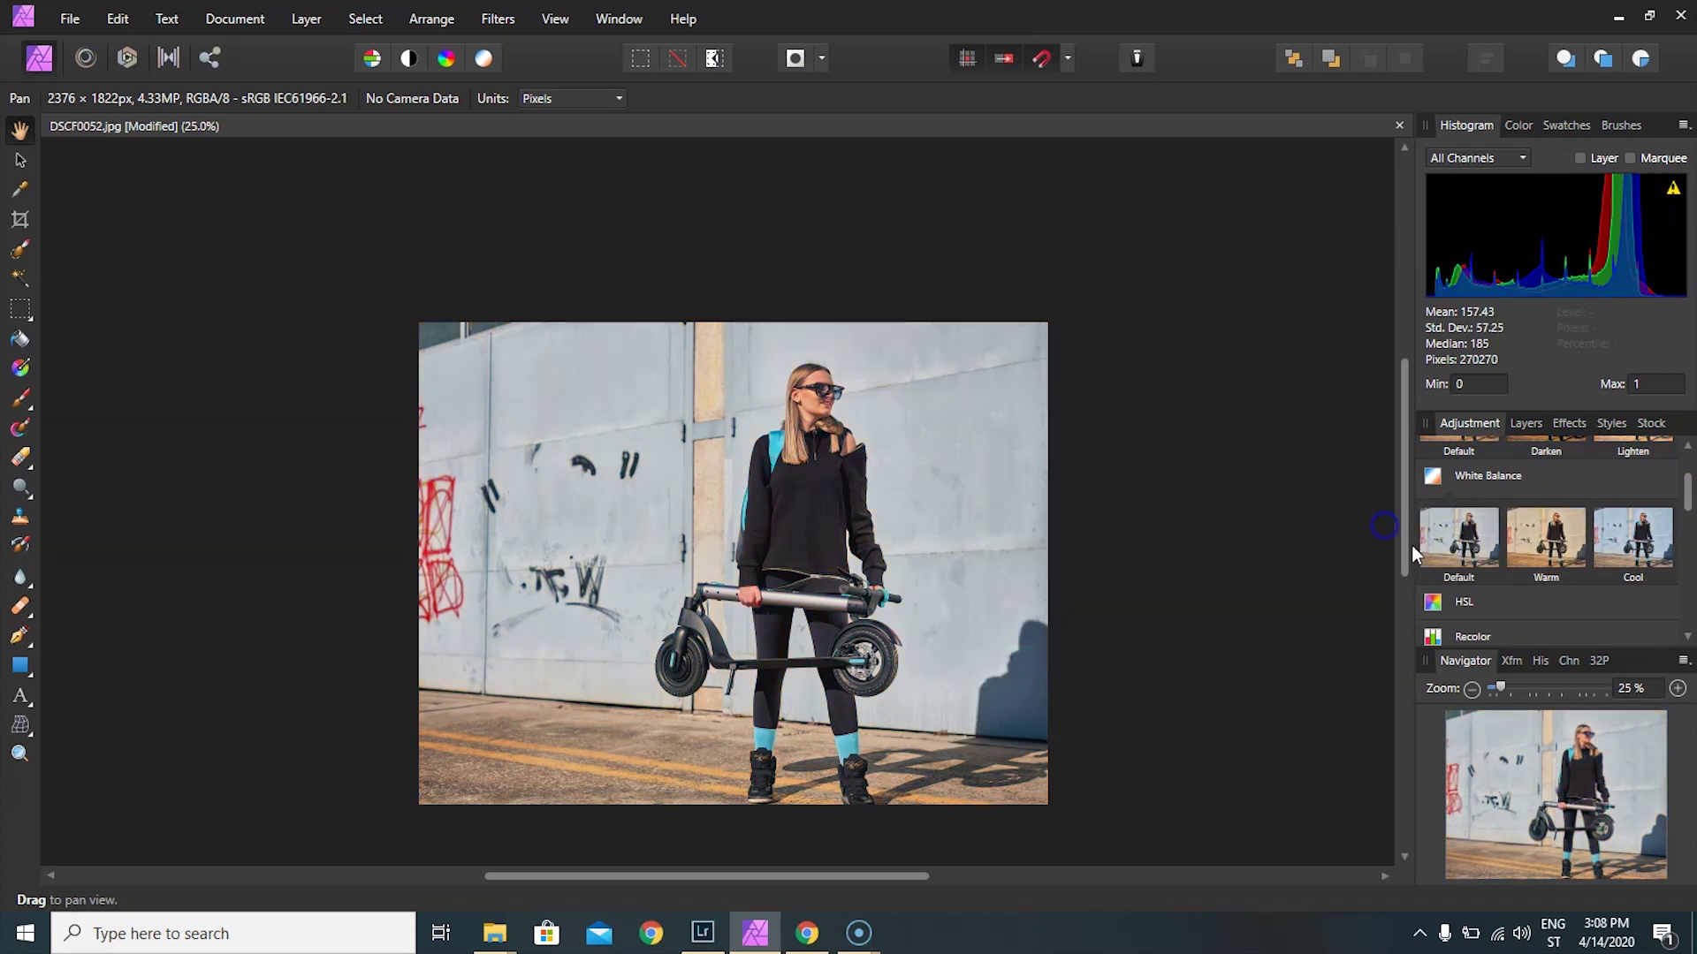
- Try the Warm preset, then settle on the Cool preset for −20% white balance
left_click(1552, 539)
left_click(1631, 539)
left_click(1557, 538)
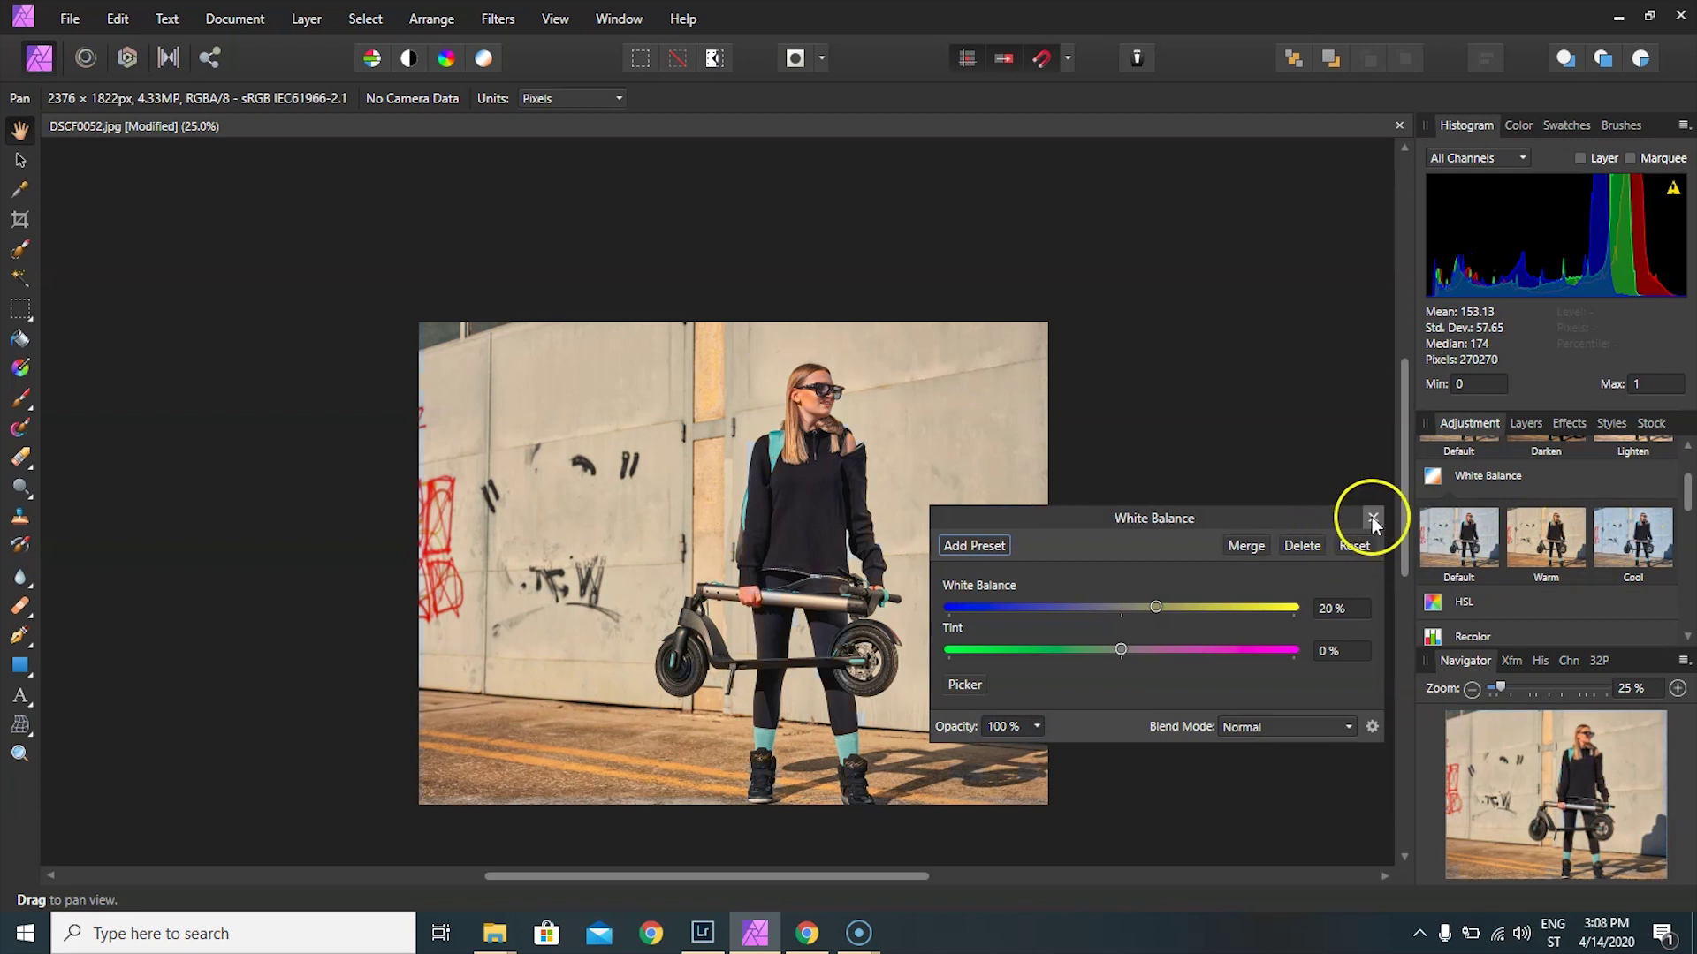
left_click(1371, 517)
left_click(1632, 537)
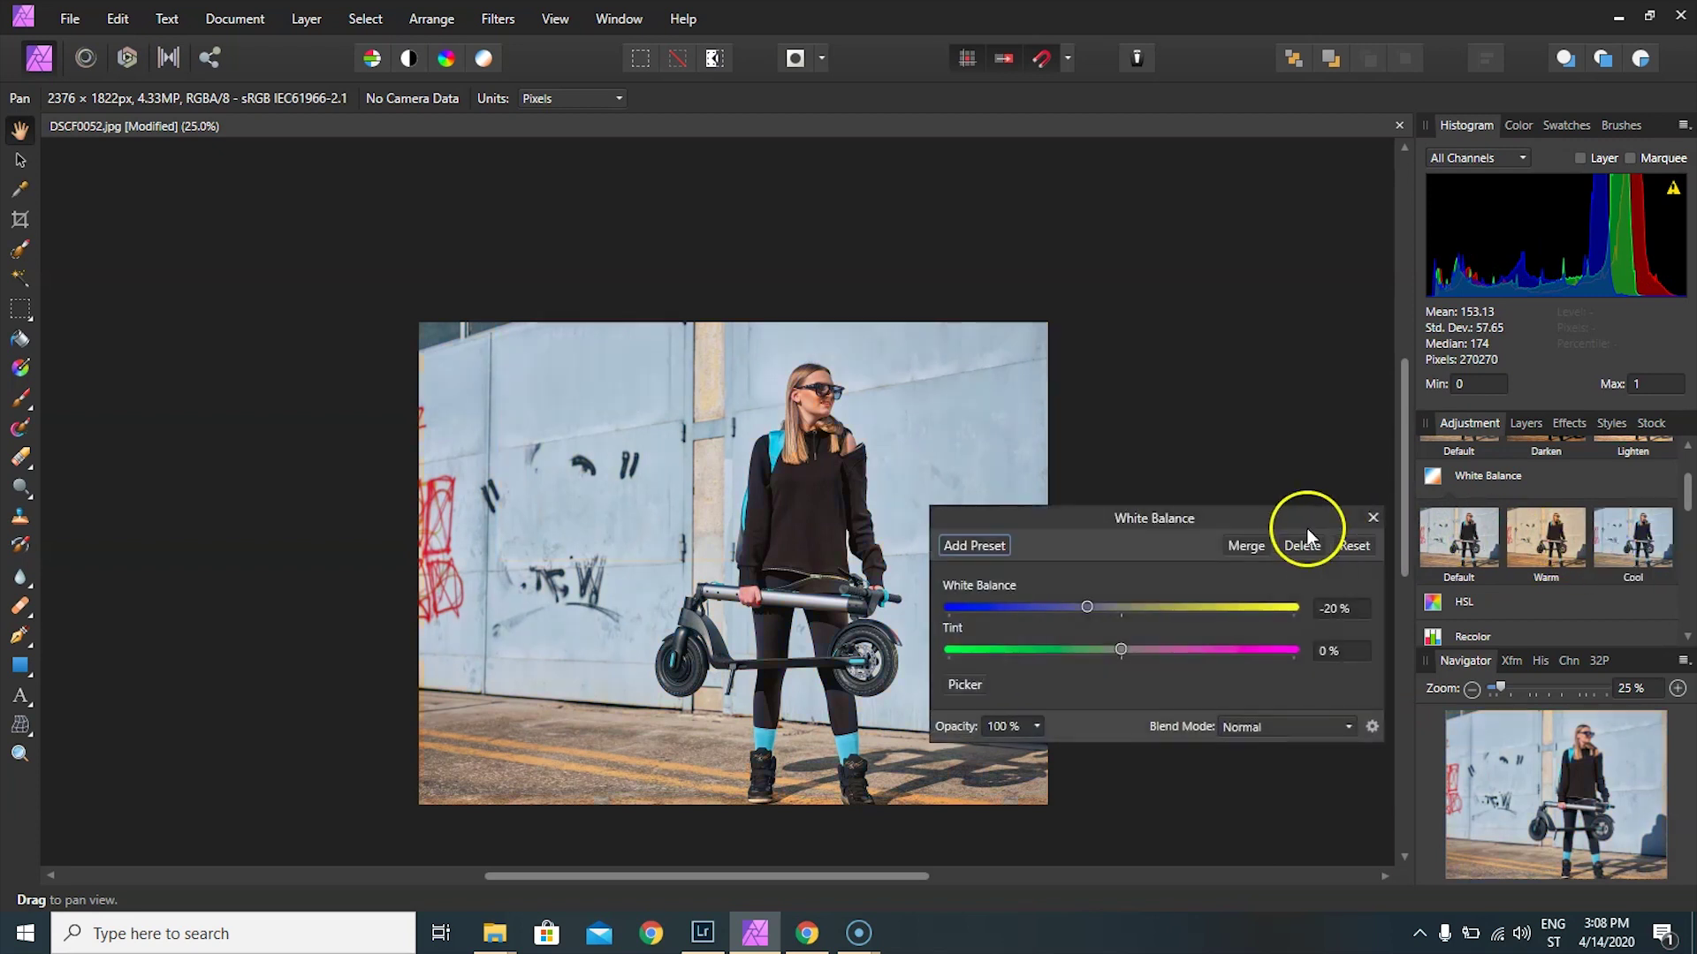
left_click(1368, 522)
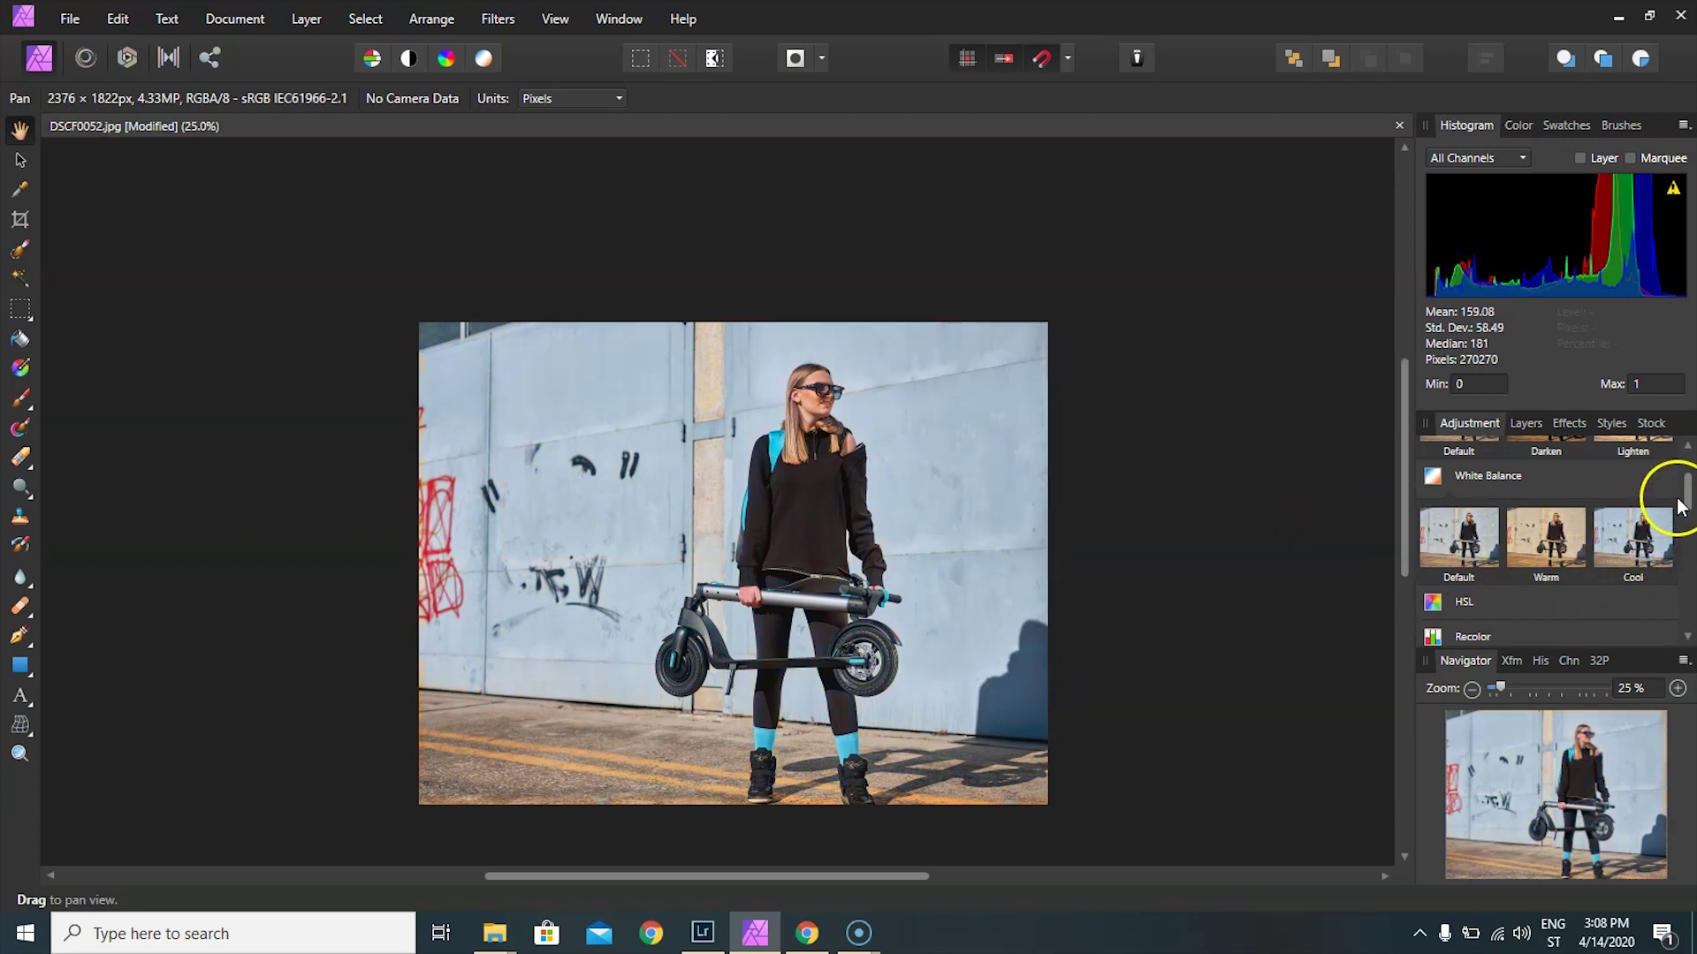
left_click_drag(1687, 493, 1688, 520)
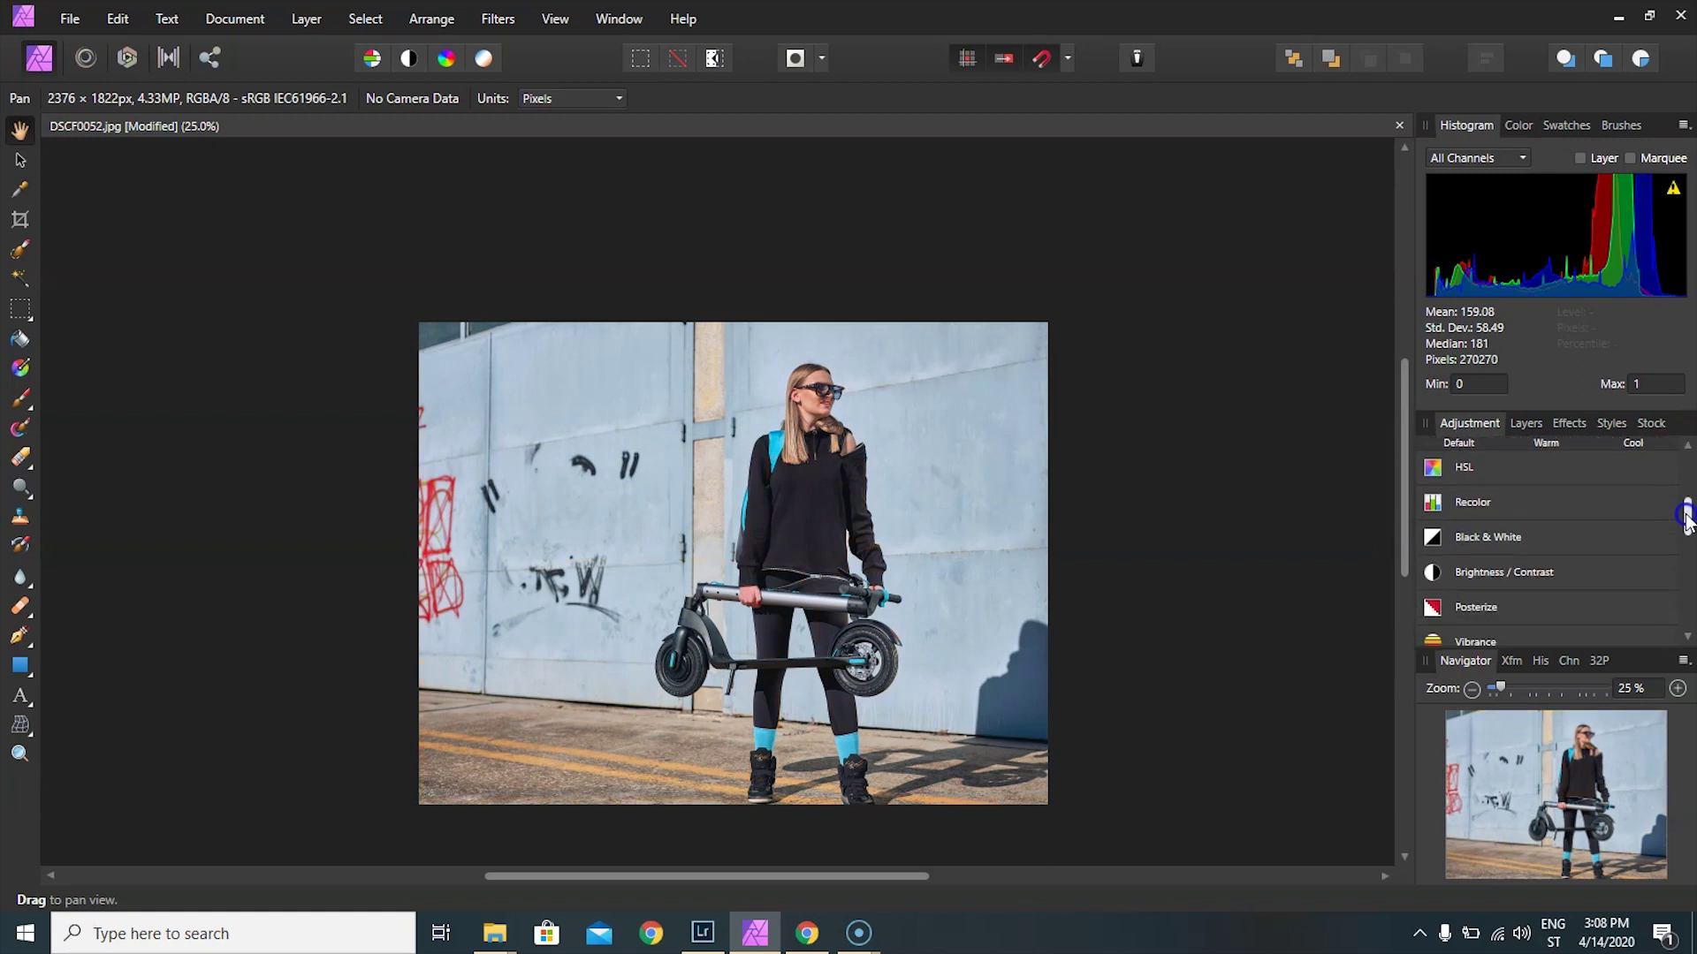
- Add a red Recolor adjustment to the photo
left_click(1511, 499)
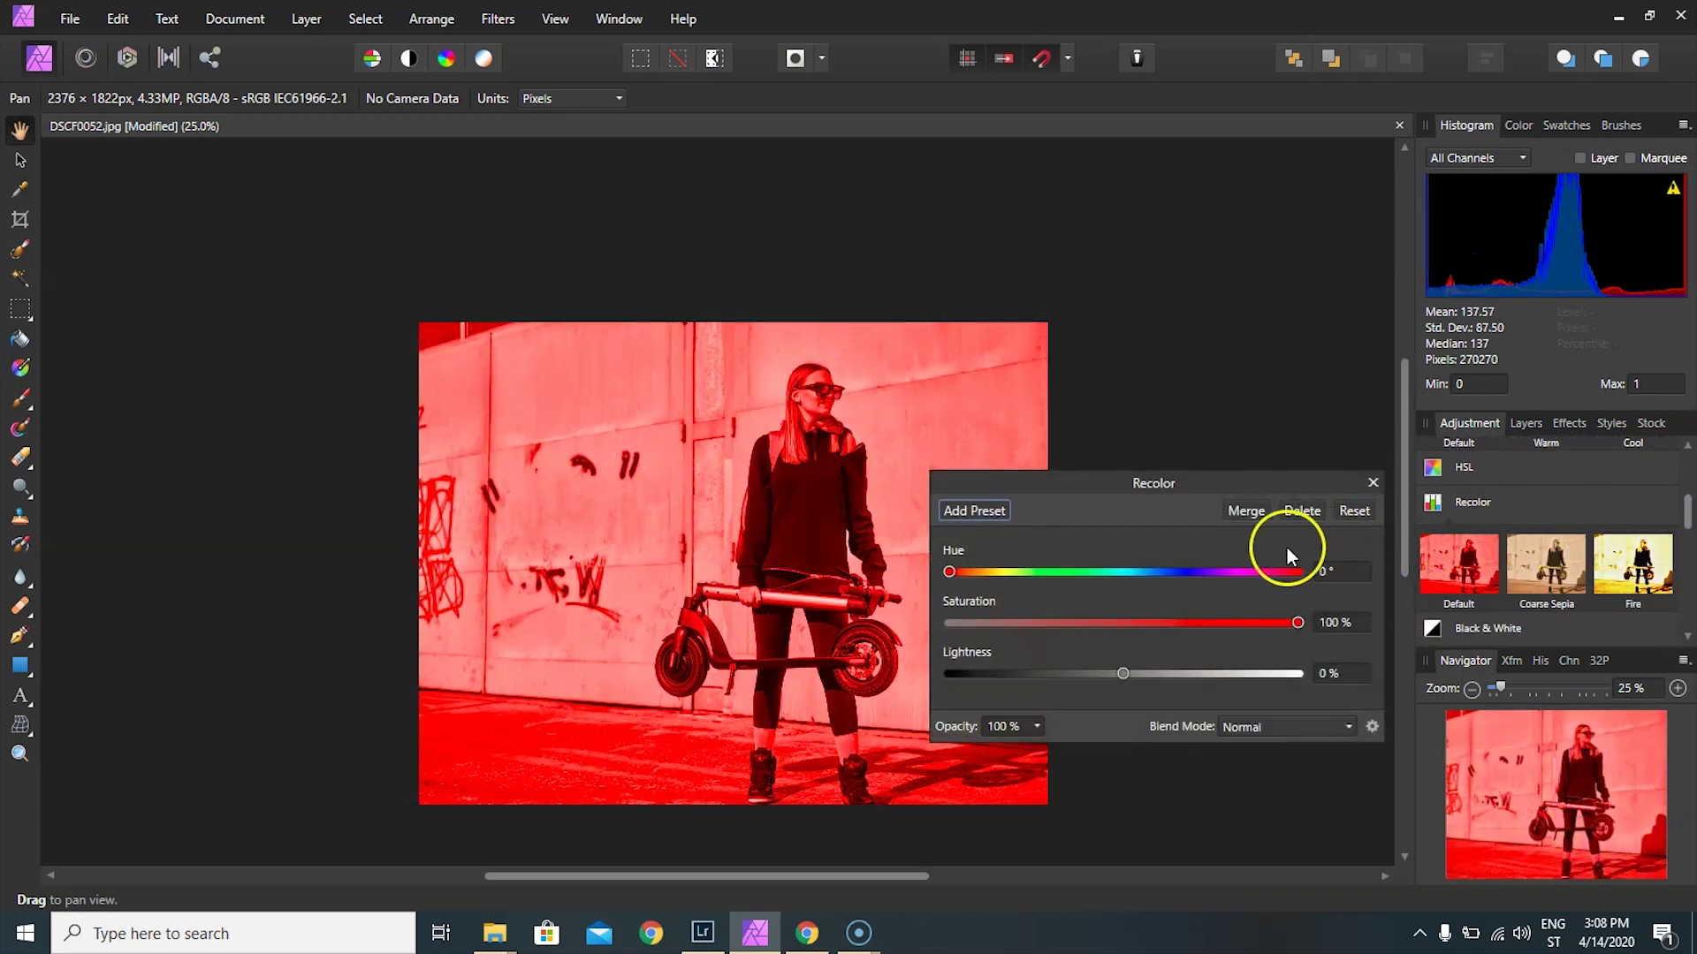
left_click(1371, 483)
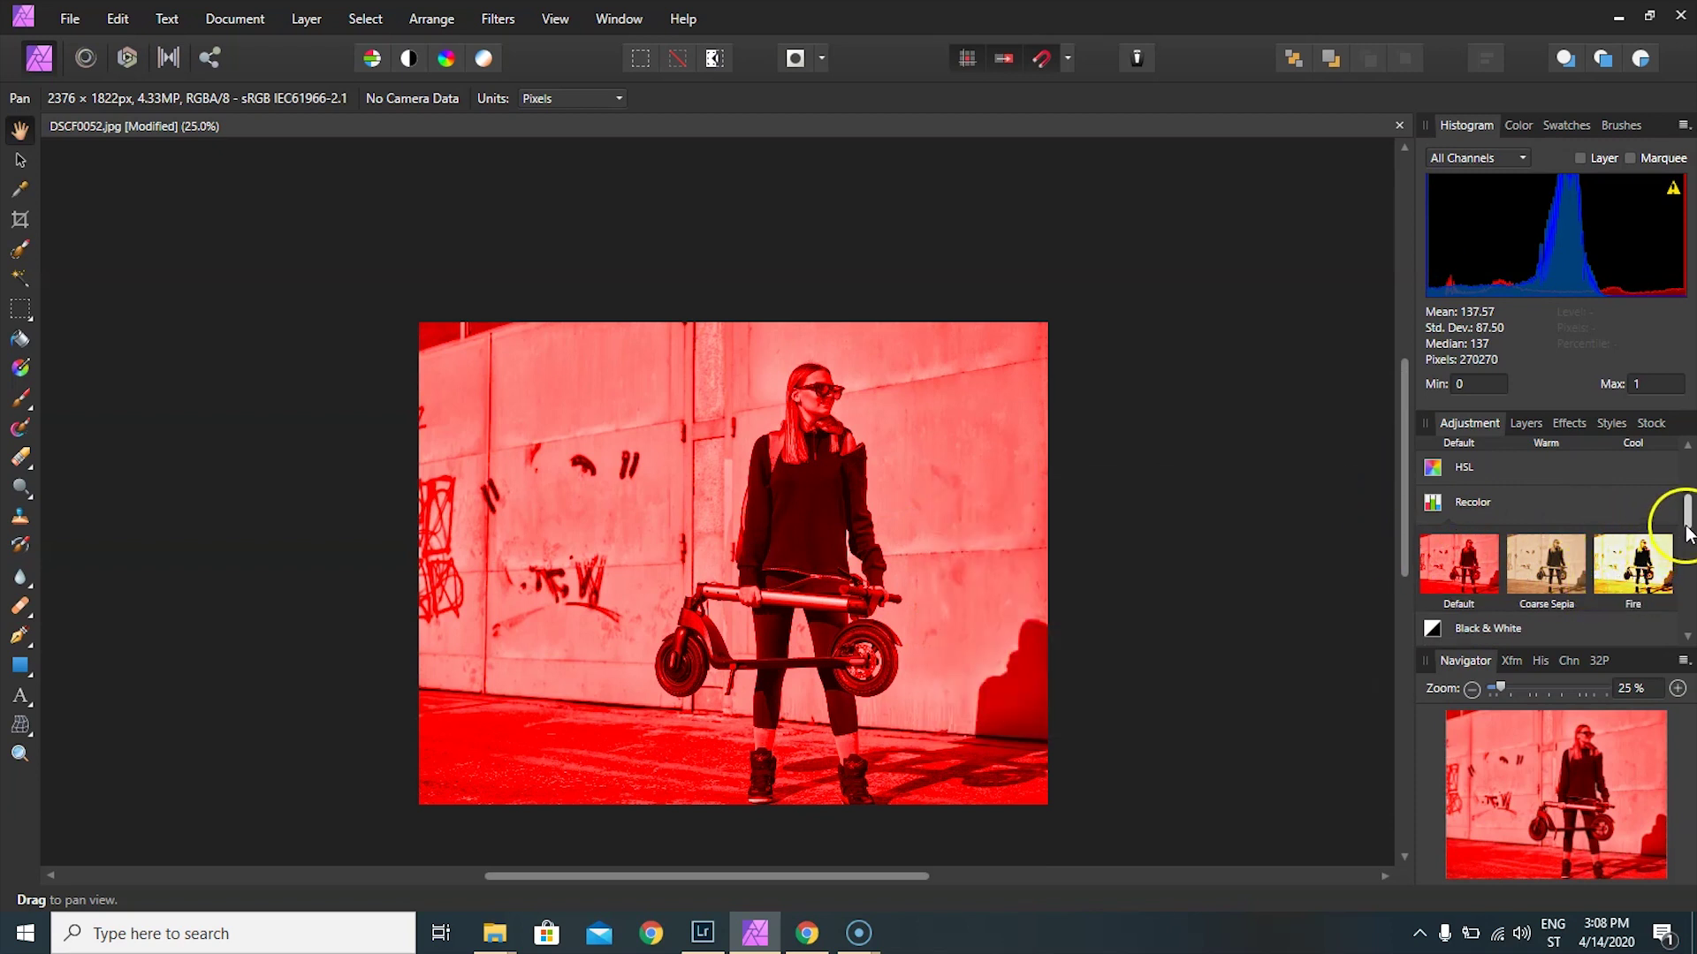
left_click_drag(1686, 523, 1682, 544)
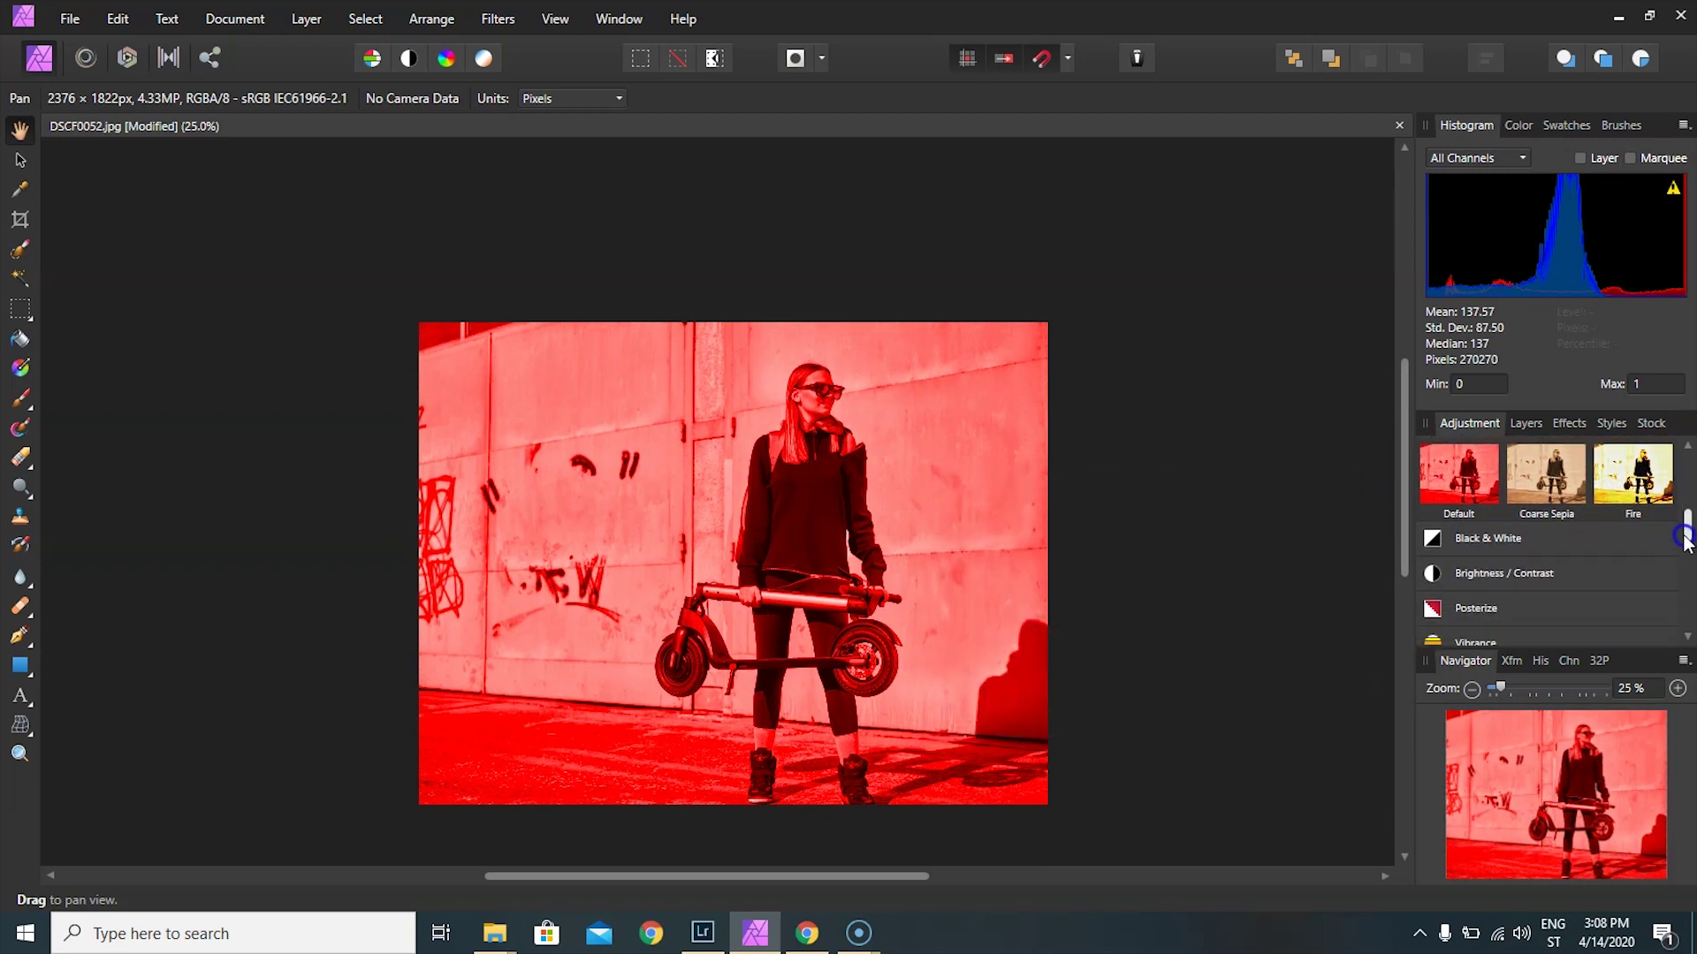
- Add a Black & White adjustment with the Red slider lowered to 36%
left_click(1527, 529)
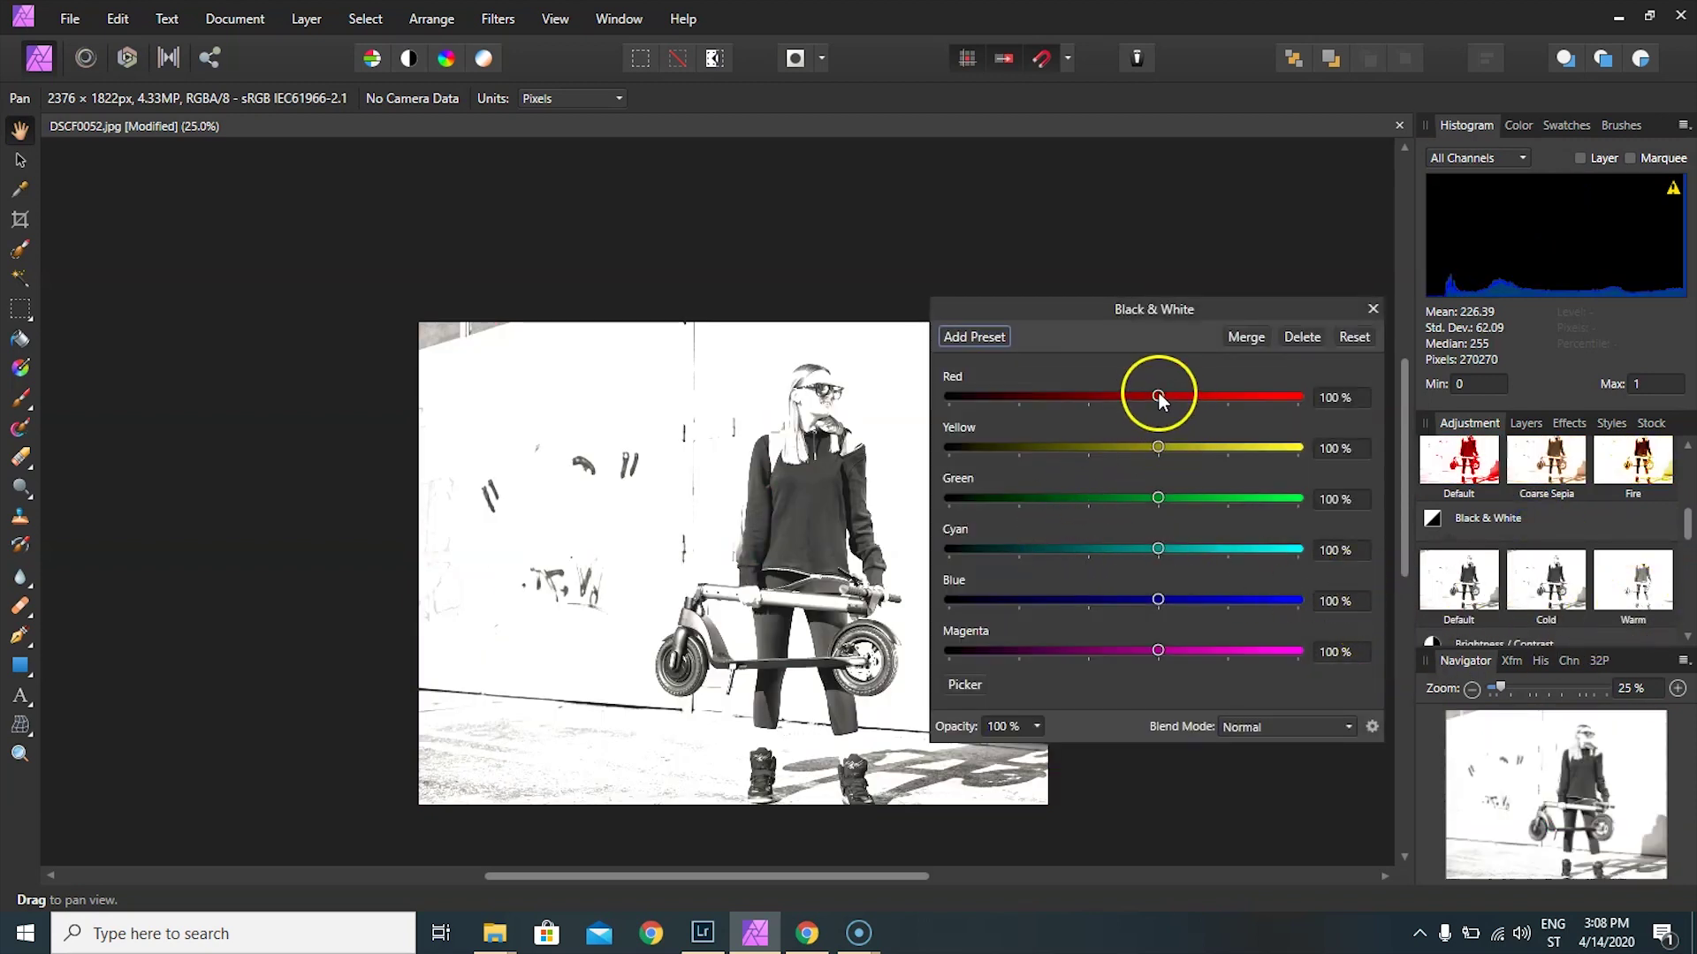
mouse_move(1158, 395)
left_mouse_down()
mouse_move(1096, 387)
mouse_move(1115, 387)
left_mouse_up()
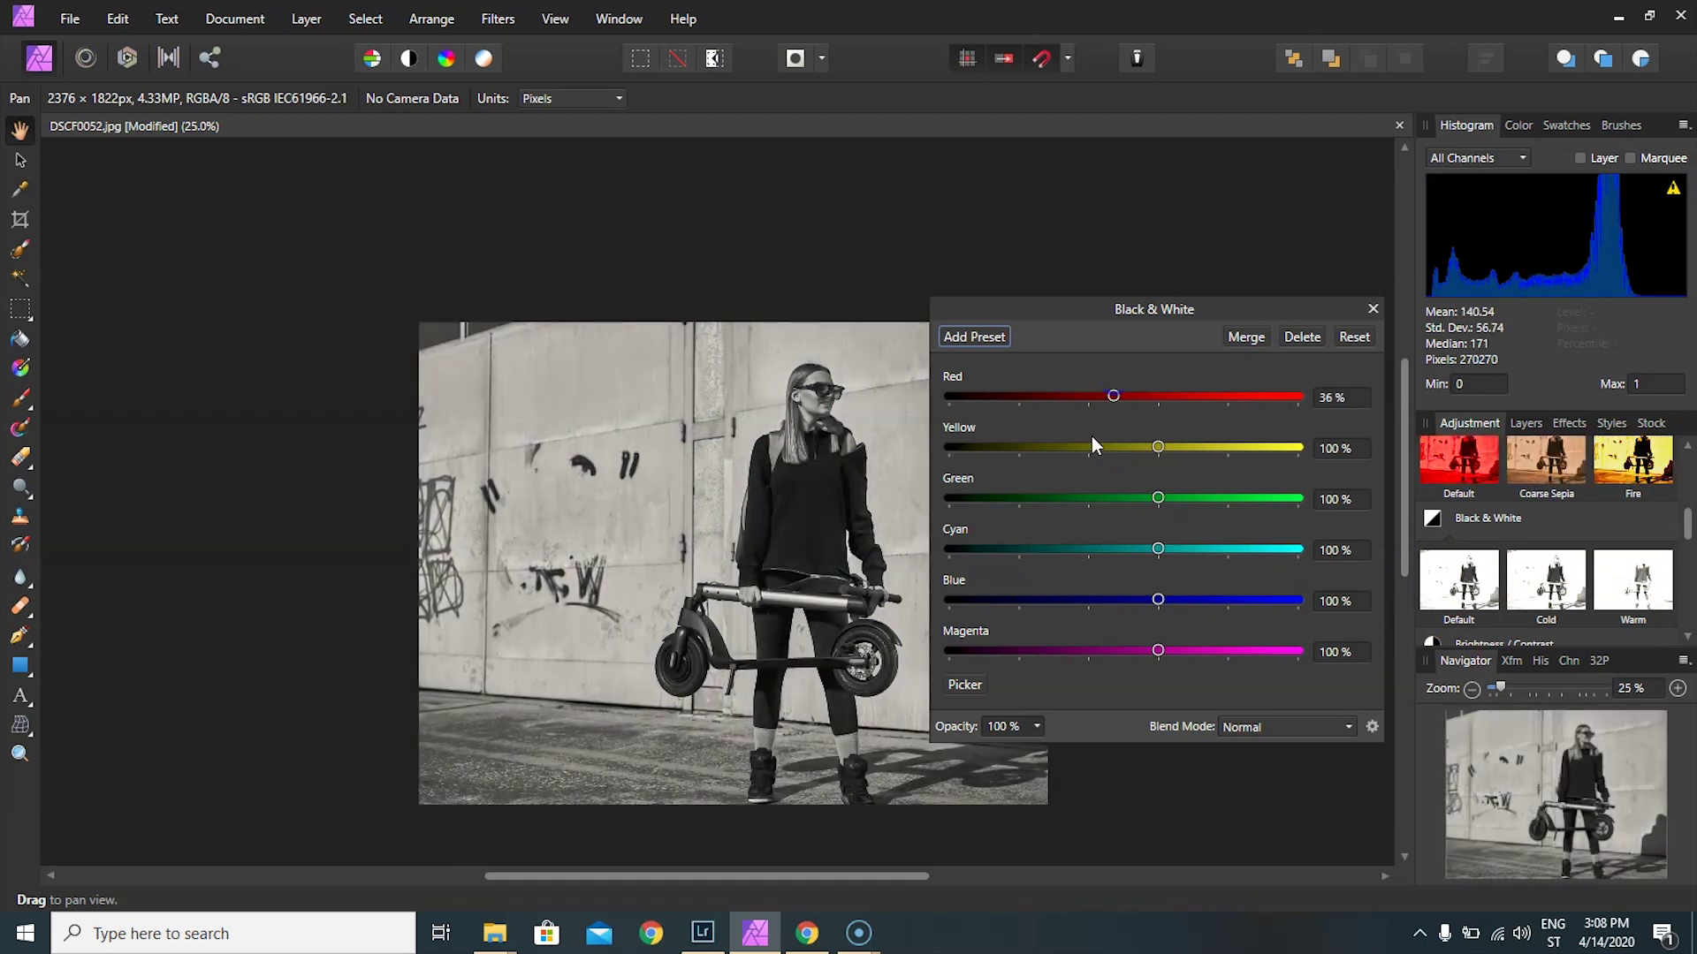
left_click(1371, 311)
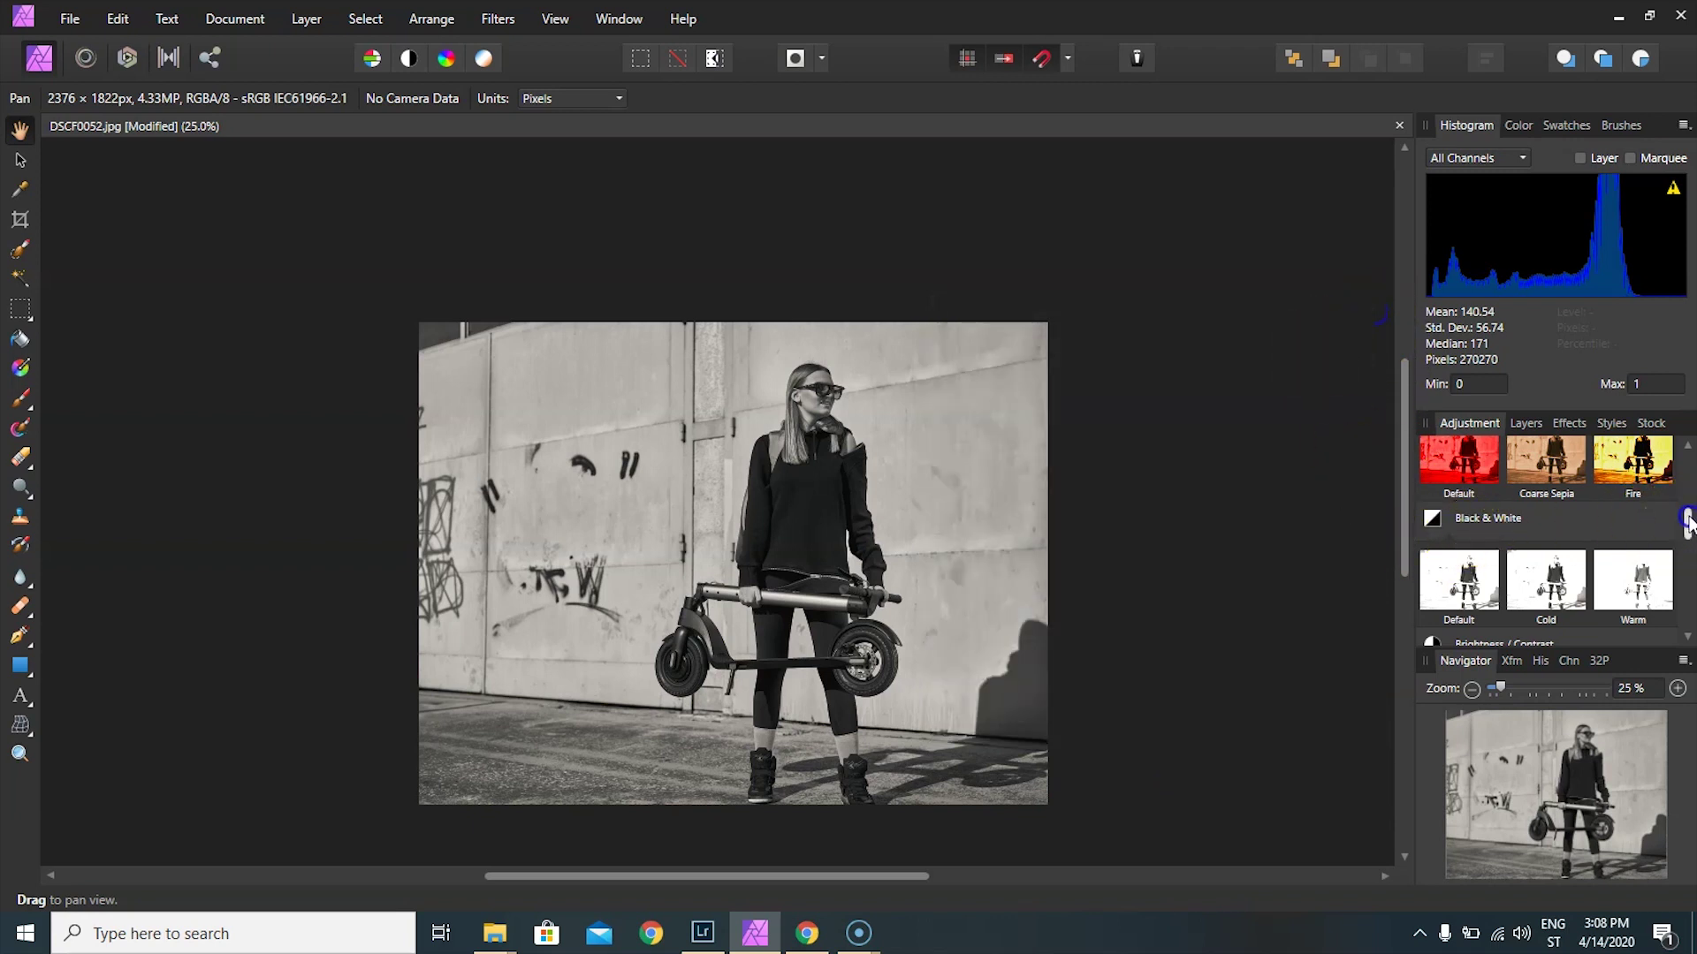
left_click_drag(1688, 522, 1650, 553)
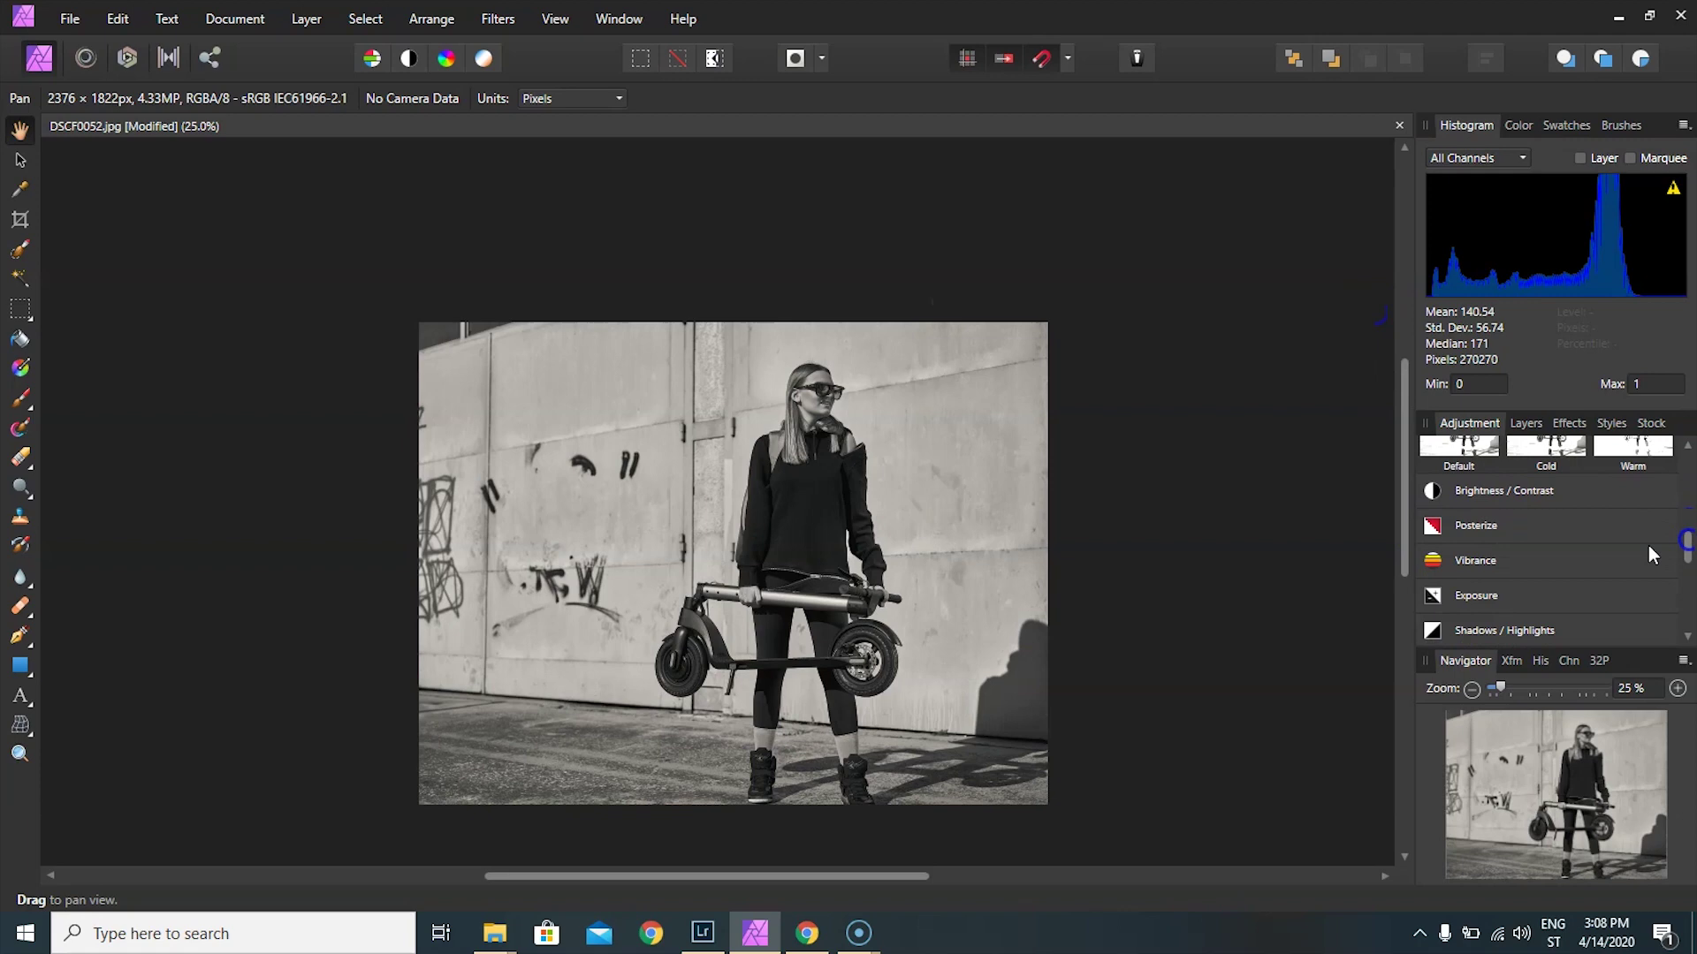
- Add a Posterize adjustment with 4 levels to the greyscale photo
left_click(1535, 521)
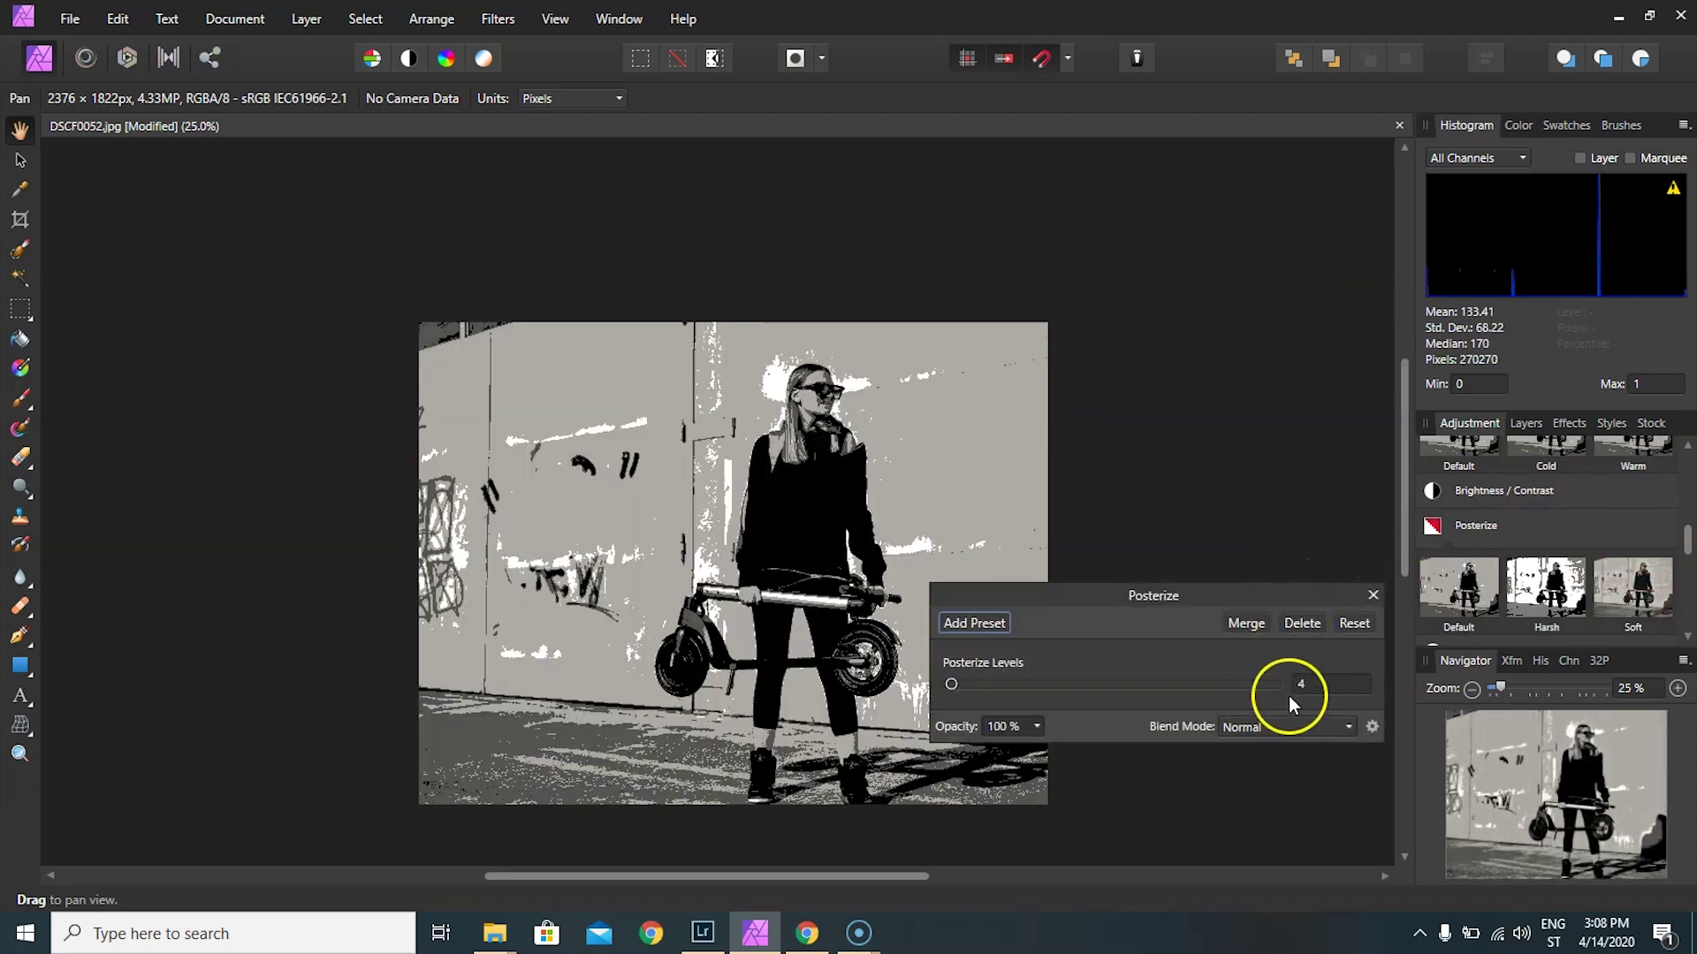